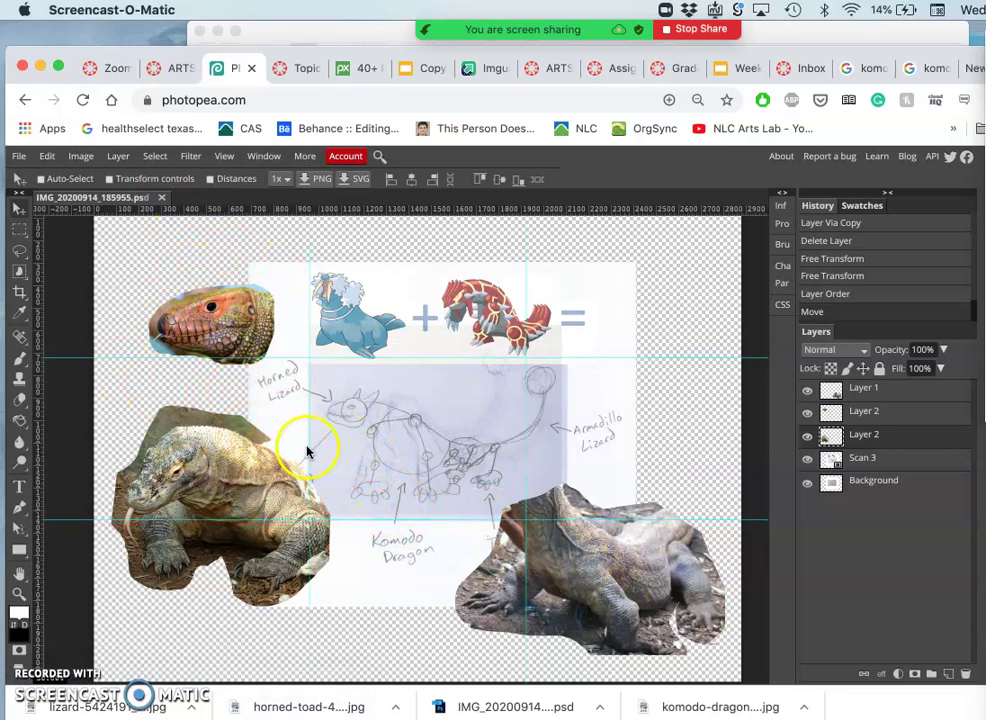
# Step: Switch to Finder and add horned-toad-4285525_1920.jpg and lizard-5424191_1920.jpg from Downloads to the open reference image folder
pyautogui.click(346, 33)
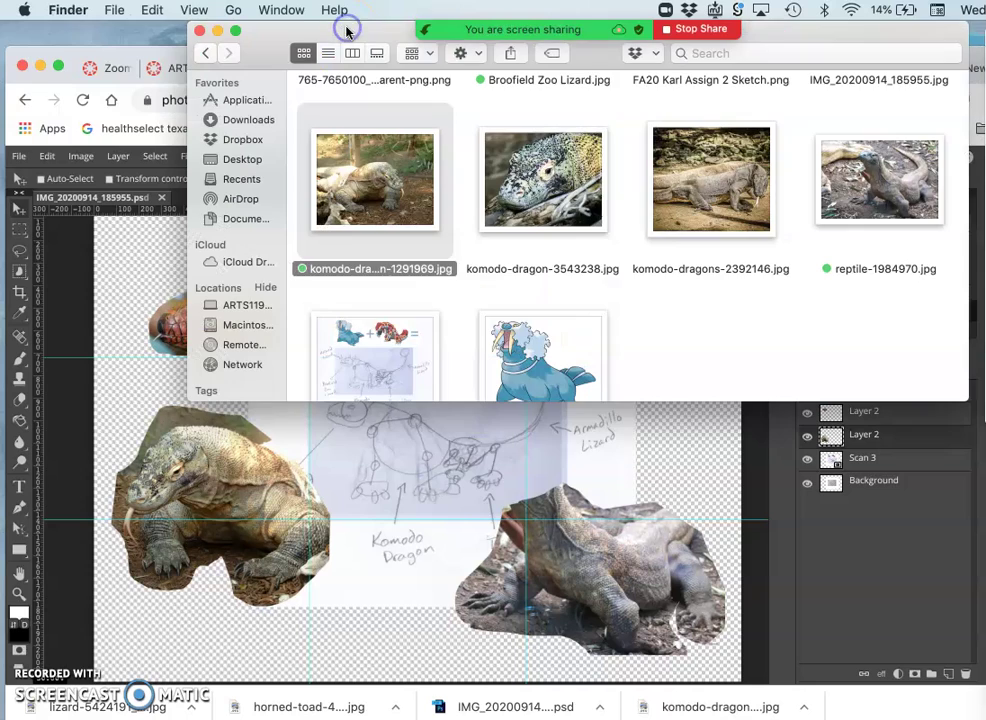
pyautogui.scroll(3, 601, 238)
pyautogui.moveTo(6, 672)
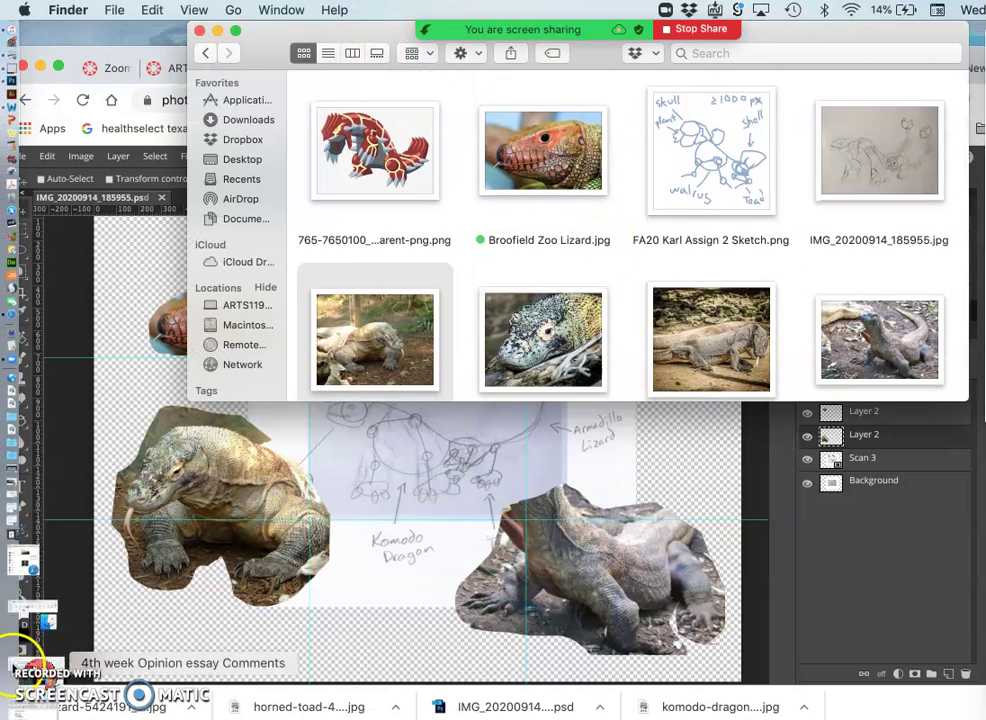
pyautogui.click(19, 556)
pyautogui.moveTo(283, 160); pyautogui.dragTo(781, 258)
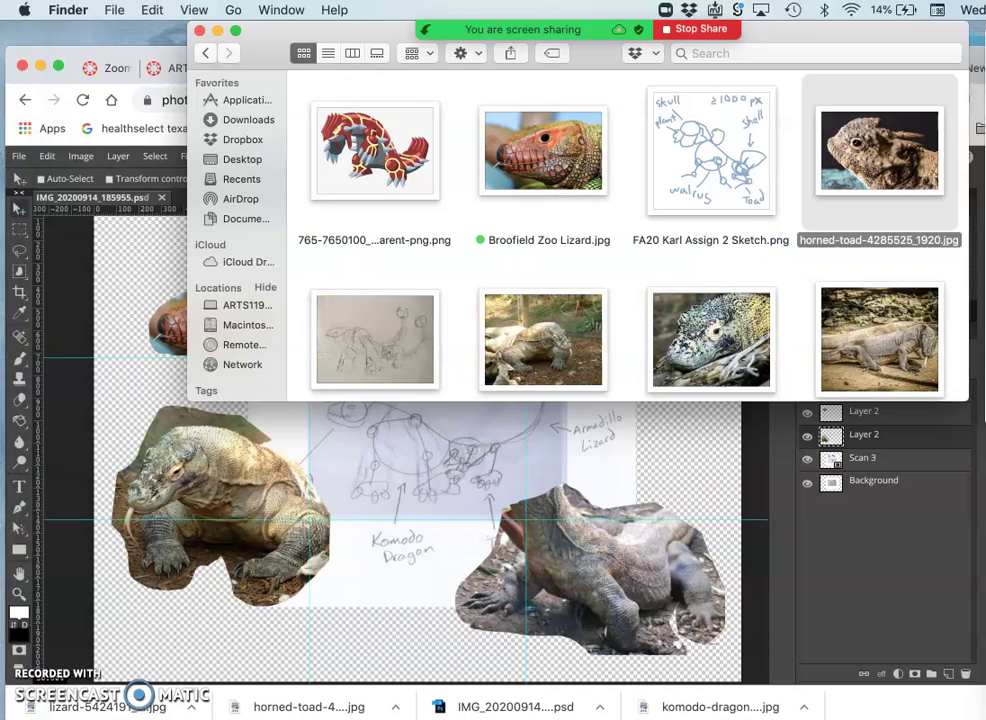
pyautogui.click(20, 552)
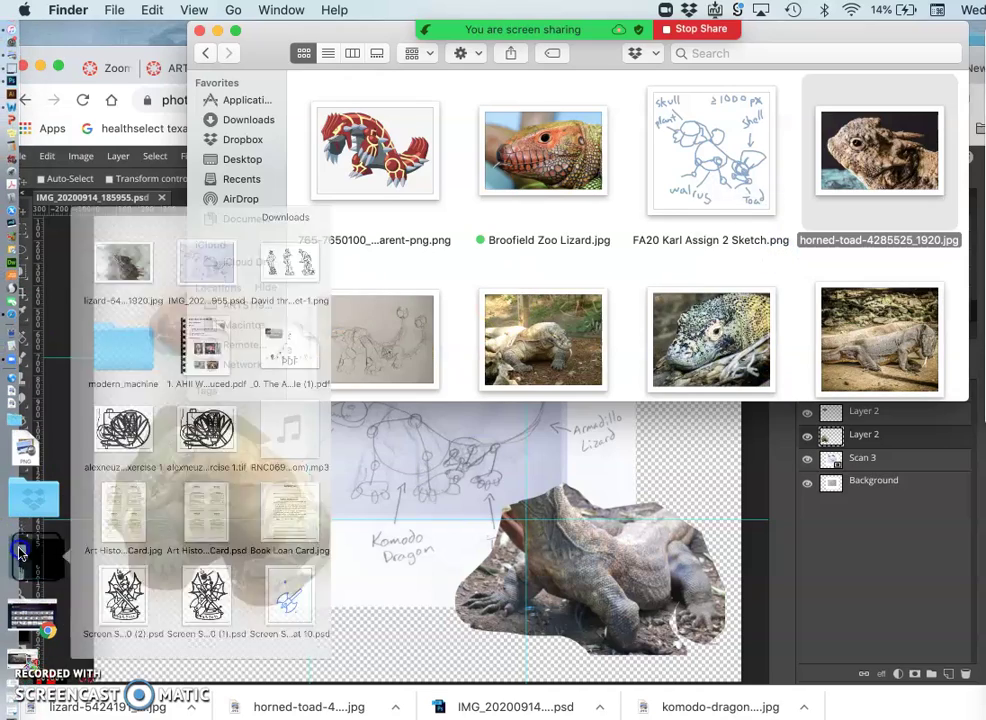
pyautogui.moveTo(155, 172); pyautogui.dragTo(650, 265)
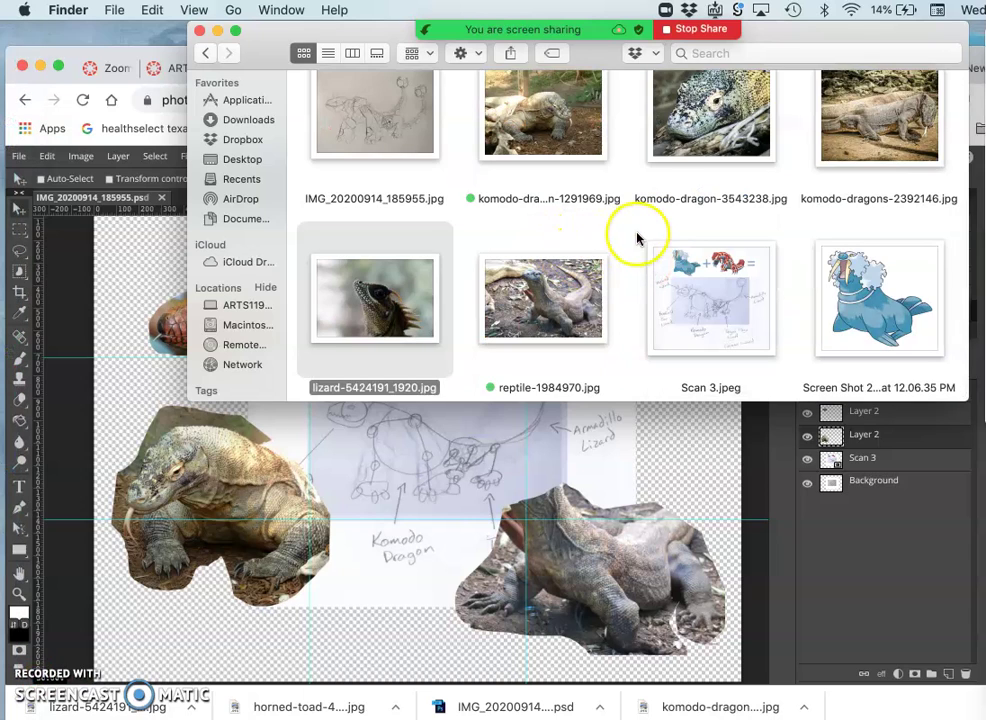
# Step: Place horned-toad-4285525_1920.jpg from the Finder folder in the Photopea document and scale it to about 49%
pyautogui.scroll(5, 636, 236)
pyautogui.moveTo(887, 108); pyautogui.dragTo(420, 481)
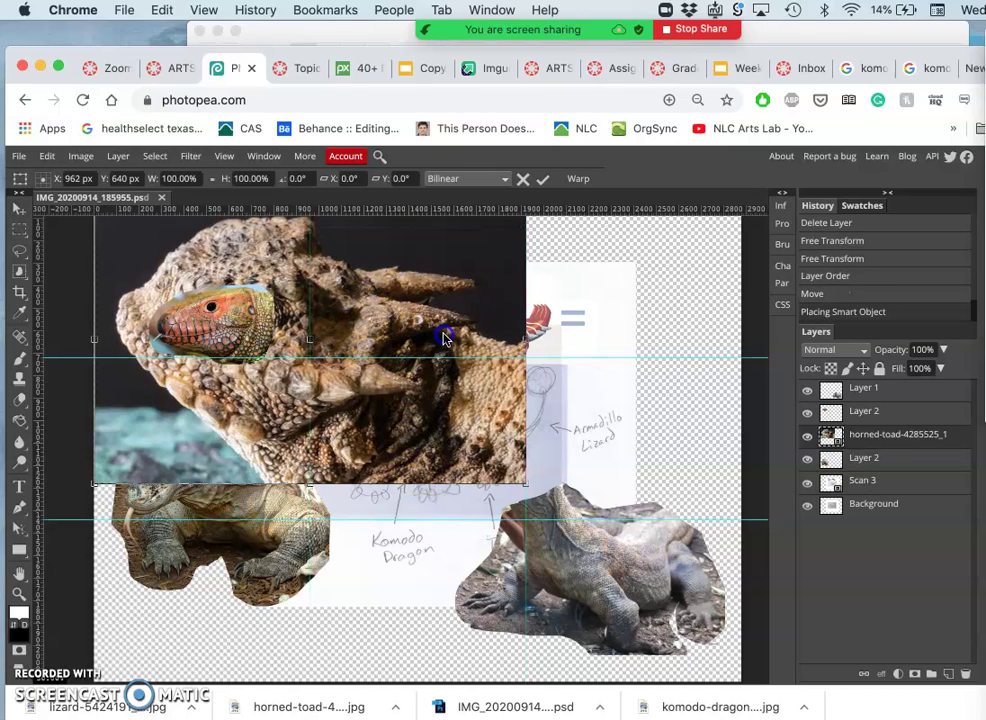
pyautogui.moveTo(373, 320); pyautogui.dragTo(490, 341)
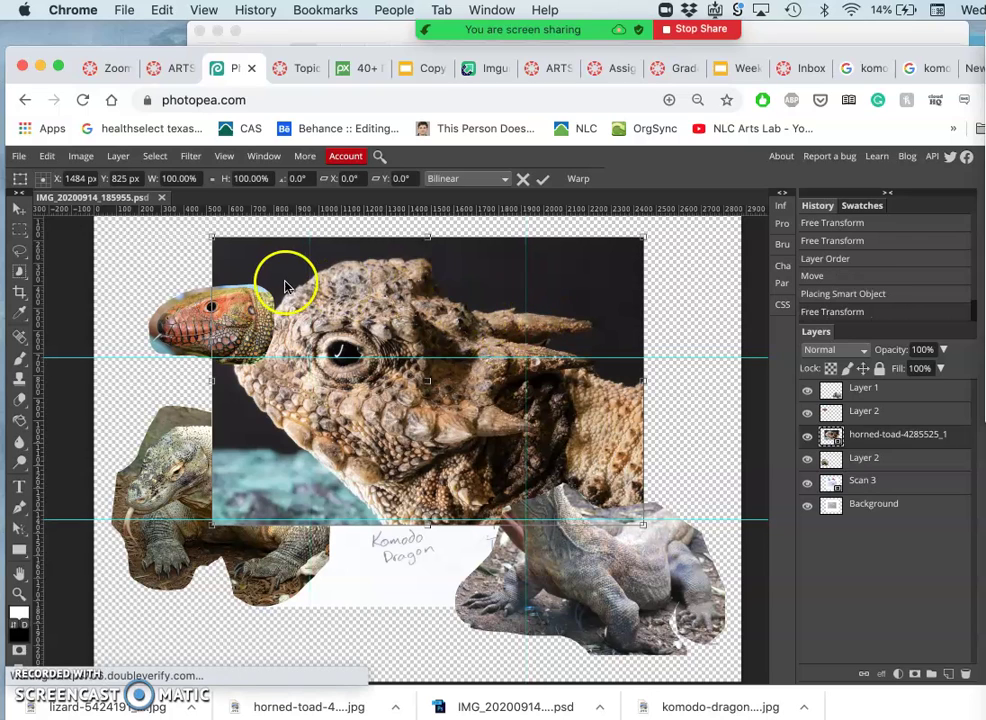
pyautogui.moveTo(643, 234); pyautogui.dragTo(424, 383)
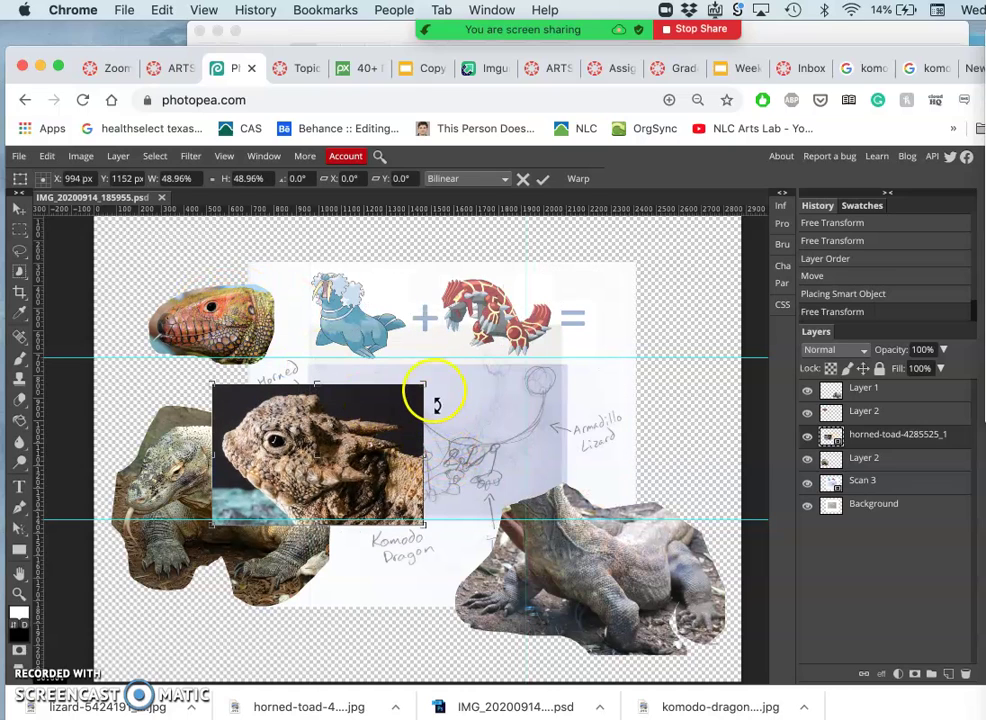
# Step: Rotate the horned toad photo about -40.4°, scale it to about 38.3% and position it behind the red lizard head
pyautogui.moveTo(437, 376); pyautogui.dragTo(360, 308)
pyautogui.moveTo(345, 451); pyautogui.dragTo(273, 301)
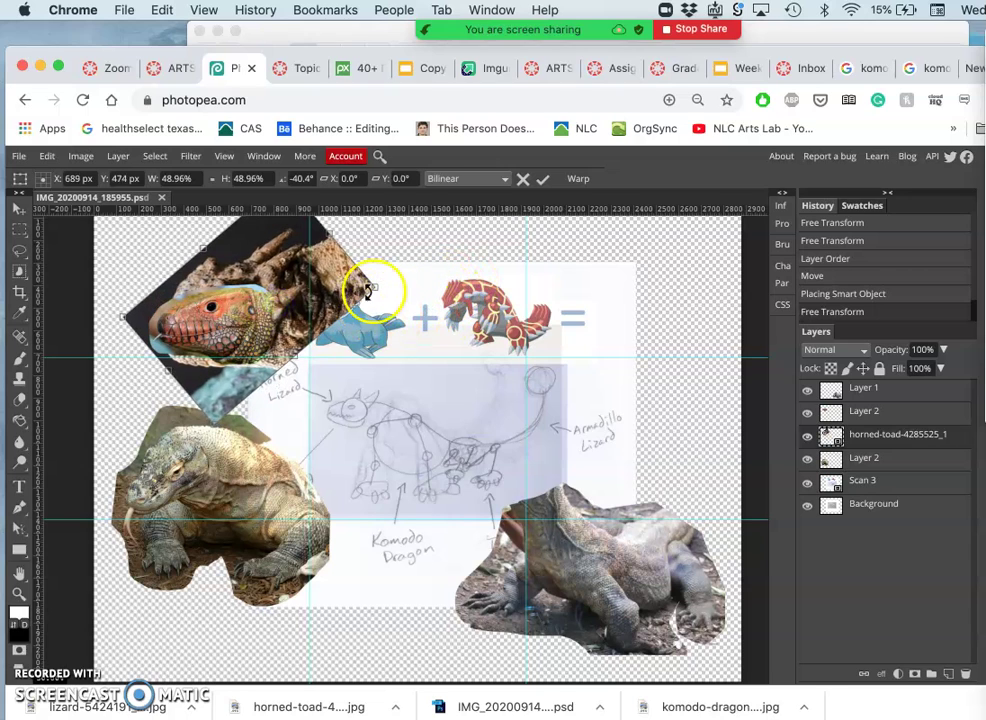
pyautogui.moveTo(378, 286); pyautogui.dragTo(323, 297)
pyautogui.moveTo(249, 280); pyautogui.dragTo(266, 278)
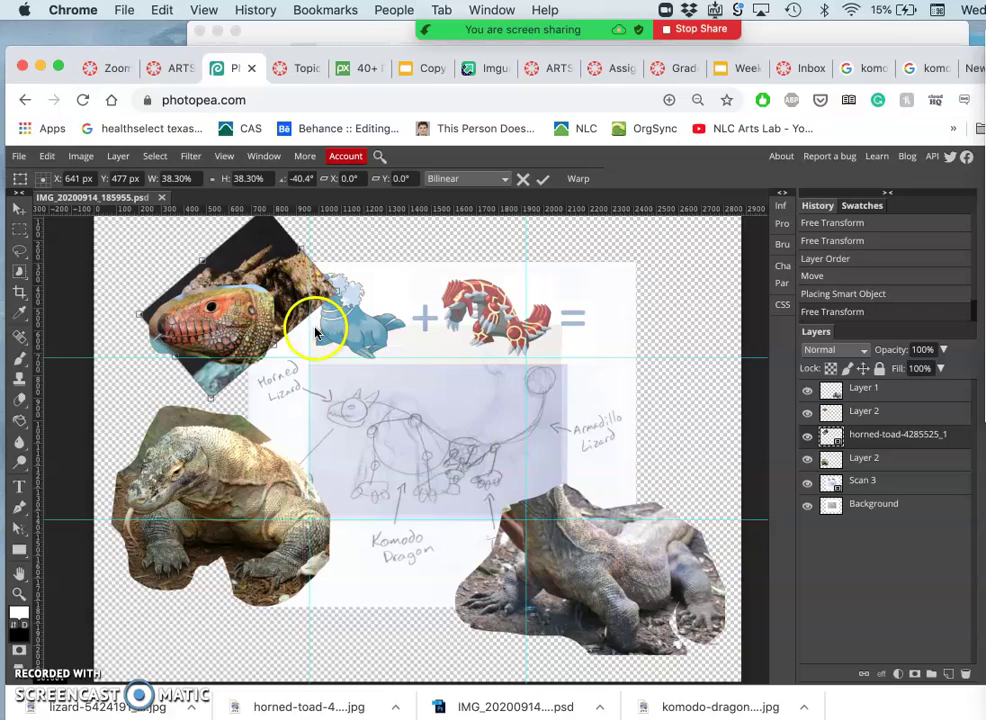
pyautogui.press('Return')
# Step: Reorder the layers so that the horned toad photo lies above the red lizard head
pyautogui.press('super+plus')
pyautogui.press('super+plus')
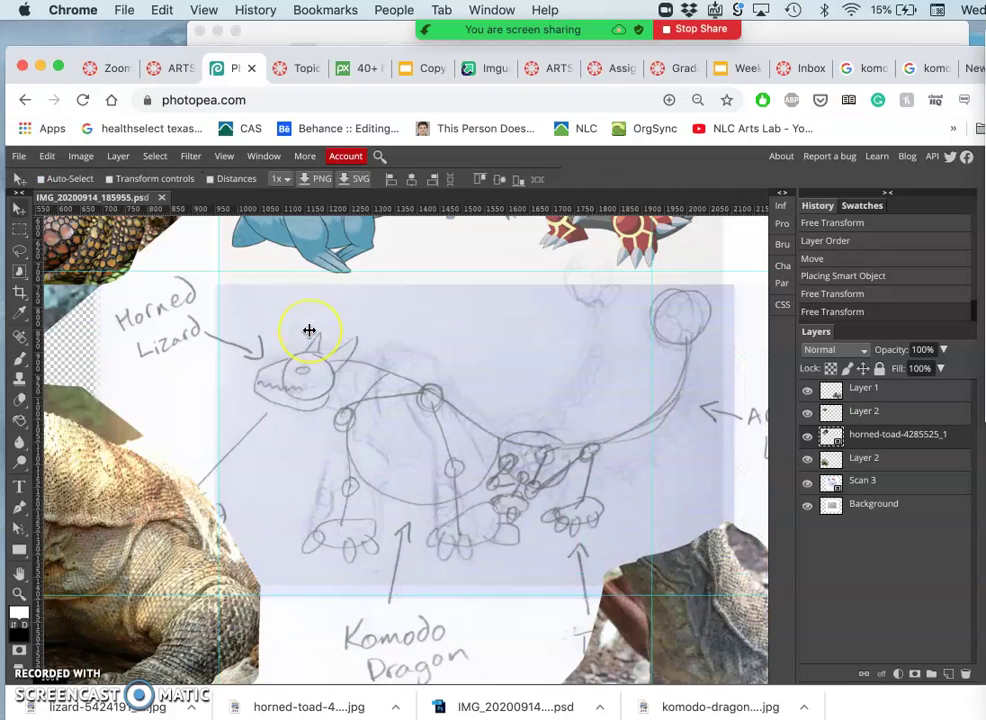
pyautogui.scroll(3, 309, 330)
pyautogui.hscroll(-3, 309, 330)
pyautogui.scroll(3, 309, 330)
pyautogui.hscroll(-2, 309, 330)
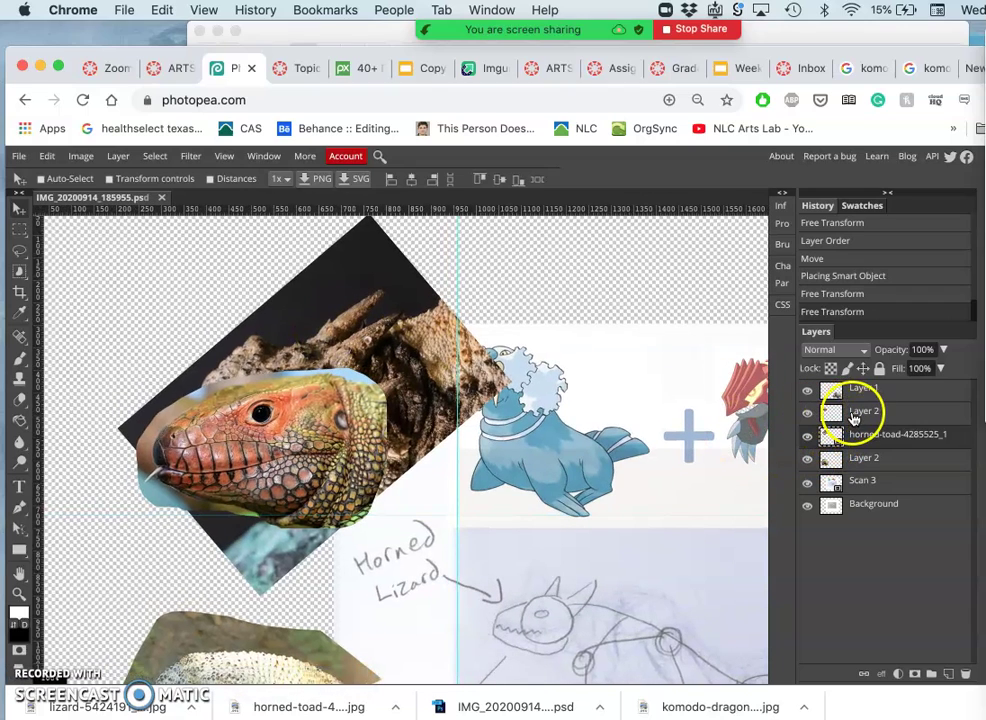
pyautogui.moveTo(853, 418)
pyautogui.mouseDown()
pyautogui.moveTo(854, 436)
pyautogui.moveTo(853, 408)
pyautogui.mouseUp()
# Step: Lasso the horned toad's head, copy it to a new layer and delete the full horned toad photo layer
pyautogui.click(19, 250)
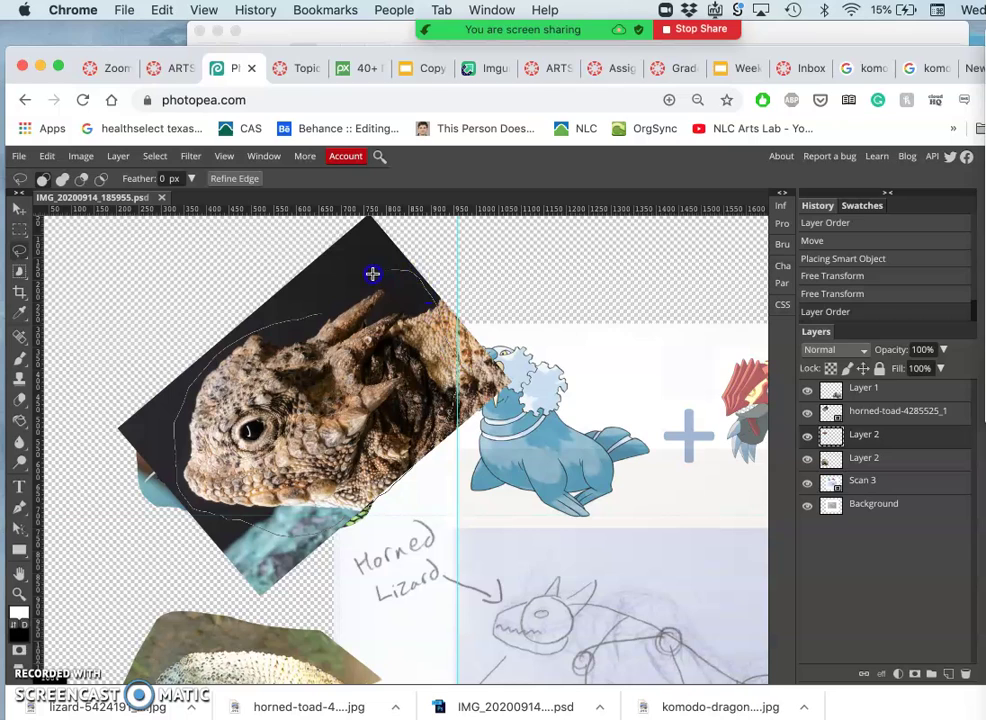
pyautogui.moveTo(328, 308); pyautogui.dragTo(328, 308)
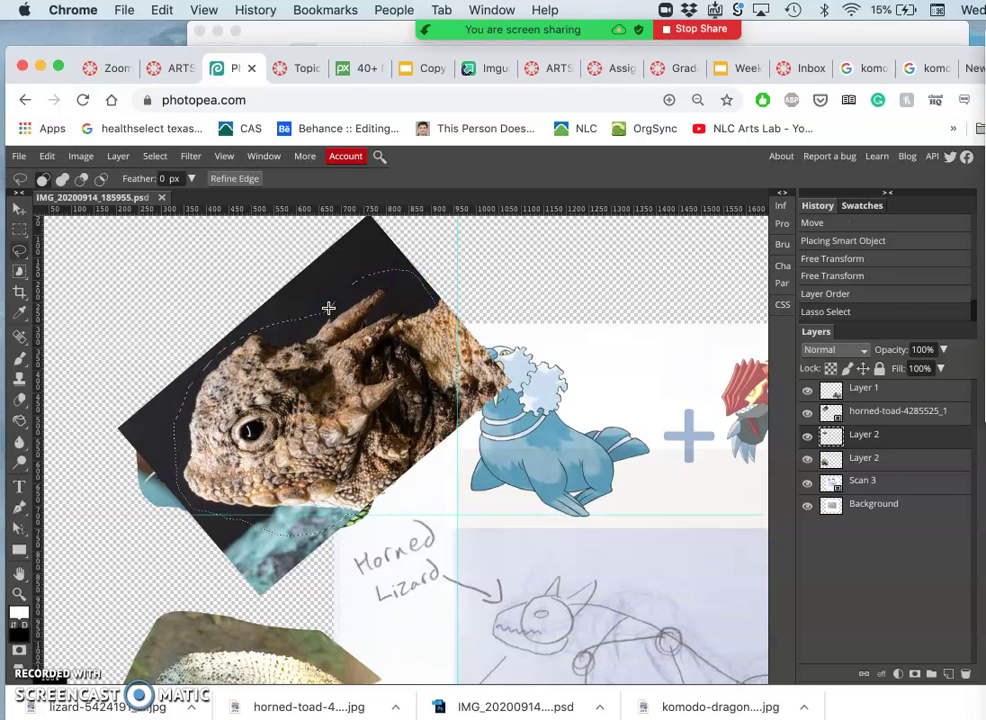
pyautogui.press('super+j')
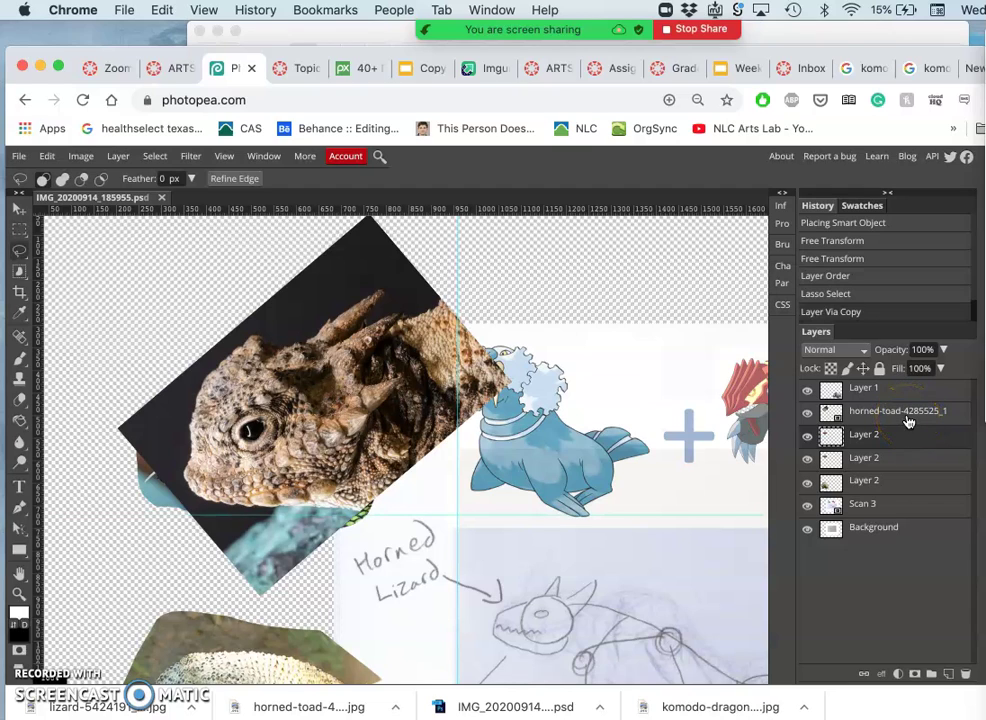
pyautogui.press('super+z')
pyautogui.press('super+shift+z')
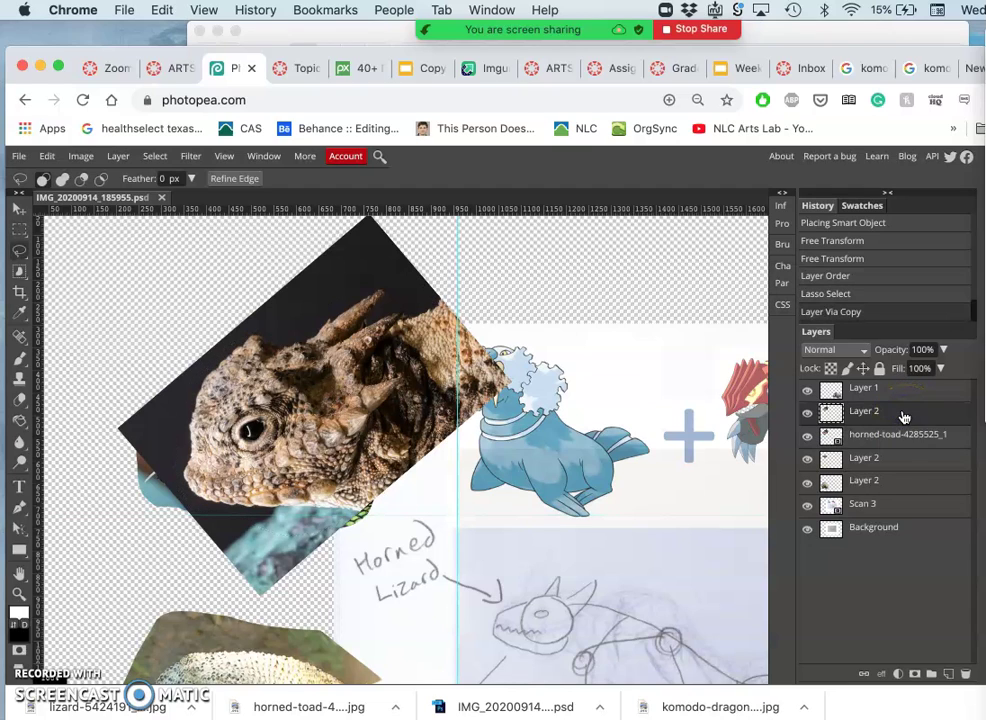
pyautogui.press('BackSpace')
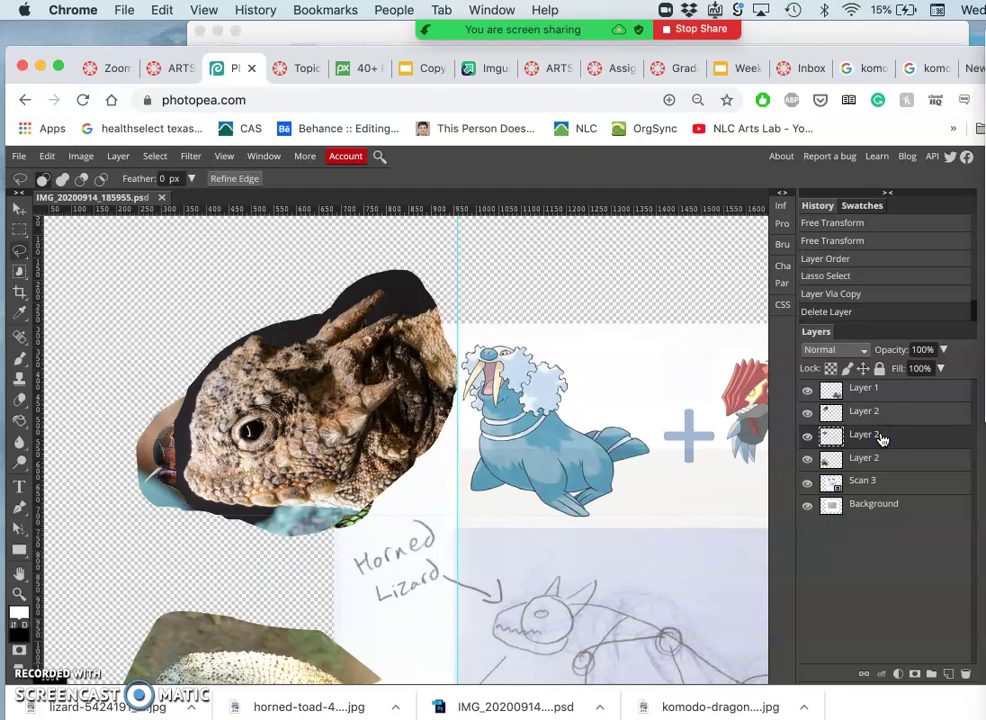
# Step: Move the red lizard head's layer above the horned toad cutout and position the head over the toad's face
pyautogui.click(18, 207)
pyautogui.moveTo(286, 403)
pyautogui.mouseDown()
pyautogui.moveTo(374, 334)
pyautogui.moveTo(259, 399)
pyautogui.moveTo(218, 344)
pyautogui.mouseUp()
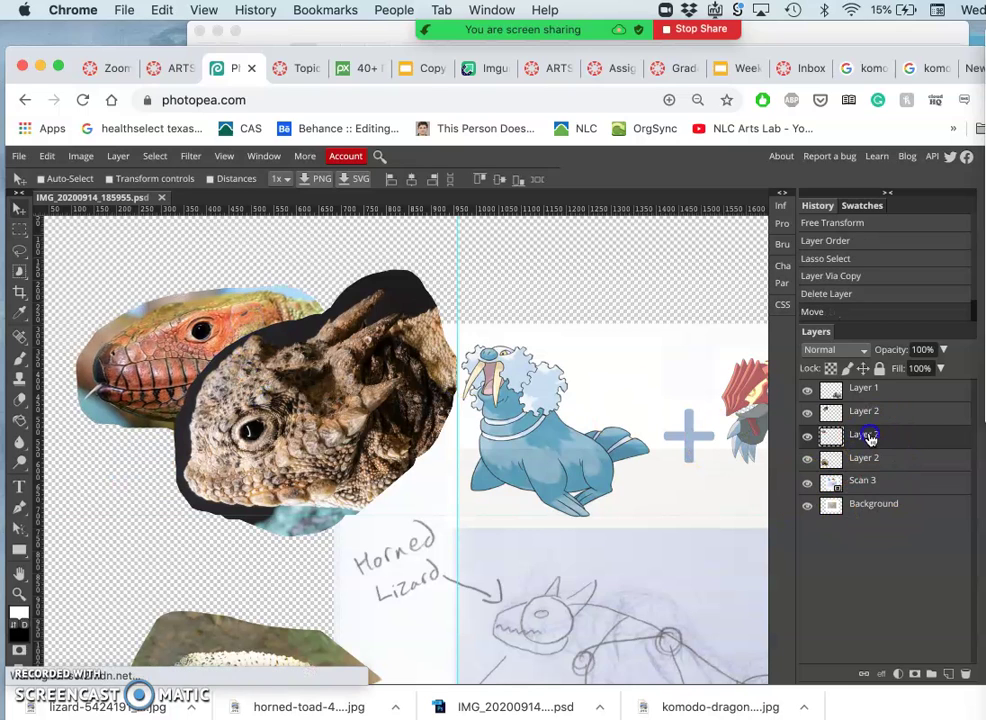
pyautogui.moveTo(870, 438); pyautogui.dragTo(869, 412)
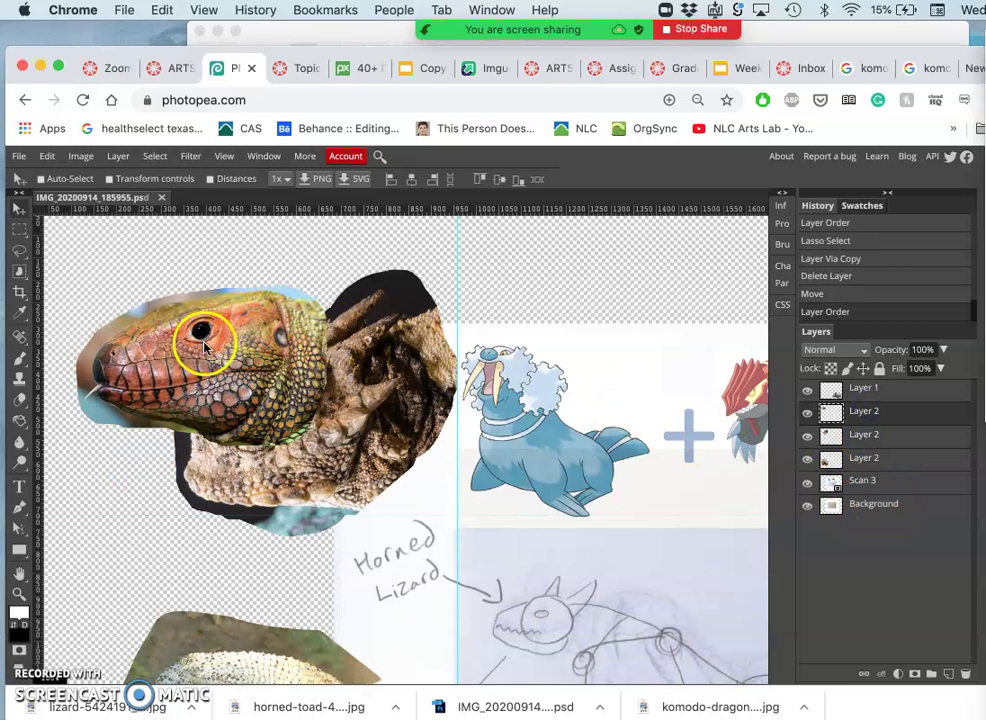
pyautogui.moveTo(204, 349); pyautogui.dragTo(250, 432)
# Step: Rotate the red lizard head about -19.5° with Free Transform, stretch it slightly taller and shift it down over the toad's head
pyautogui.hotkey('ctrl', 't')
pyautogui.click(292, 418)
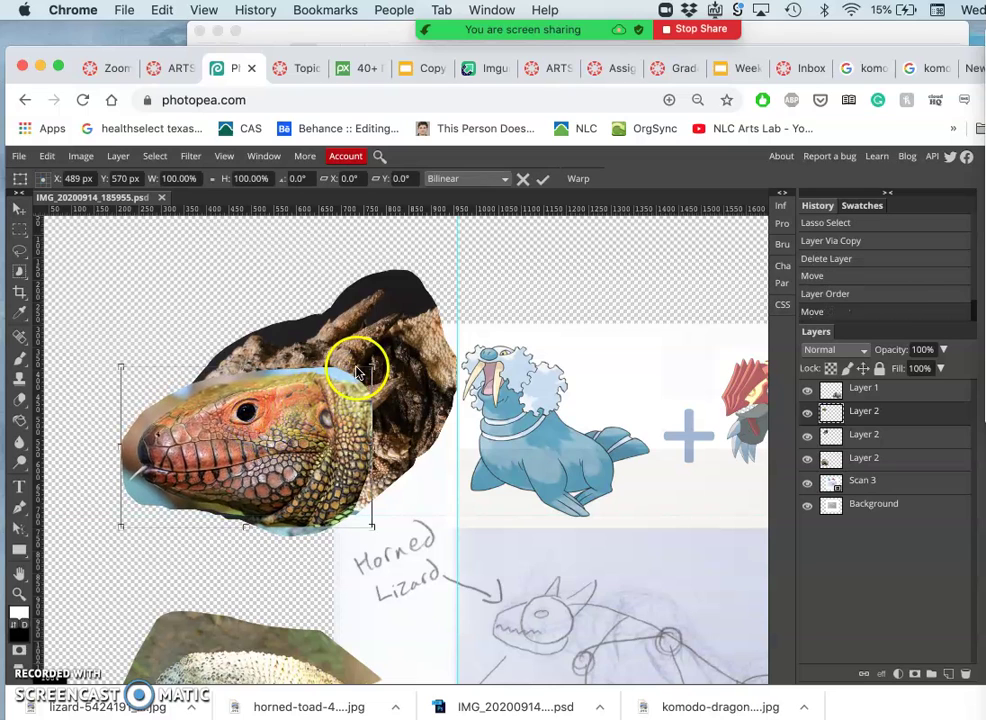
pyautogui.moveTo(383, 356)
pyautogui.mouseDown()
pyautogui.moveTo(343, 322)
pyautogui.moveTo(375, 378)
pyautogui.mouseUp()
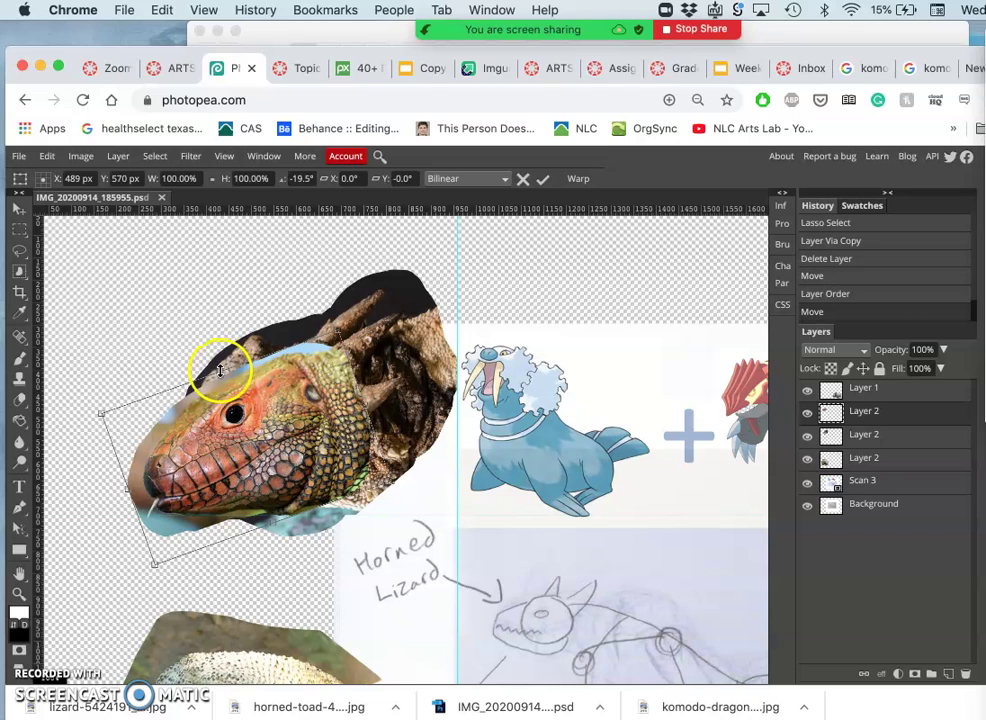
pyautogui.moveTo(220, 370); pyautogui.dragTo(213, 355)
pyautogui.moveTo(273, 411); pyautogui.dragTo(276, 434)
pyautogui.press('Return')
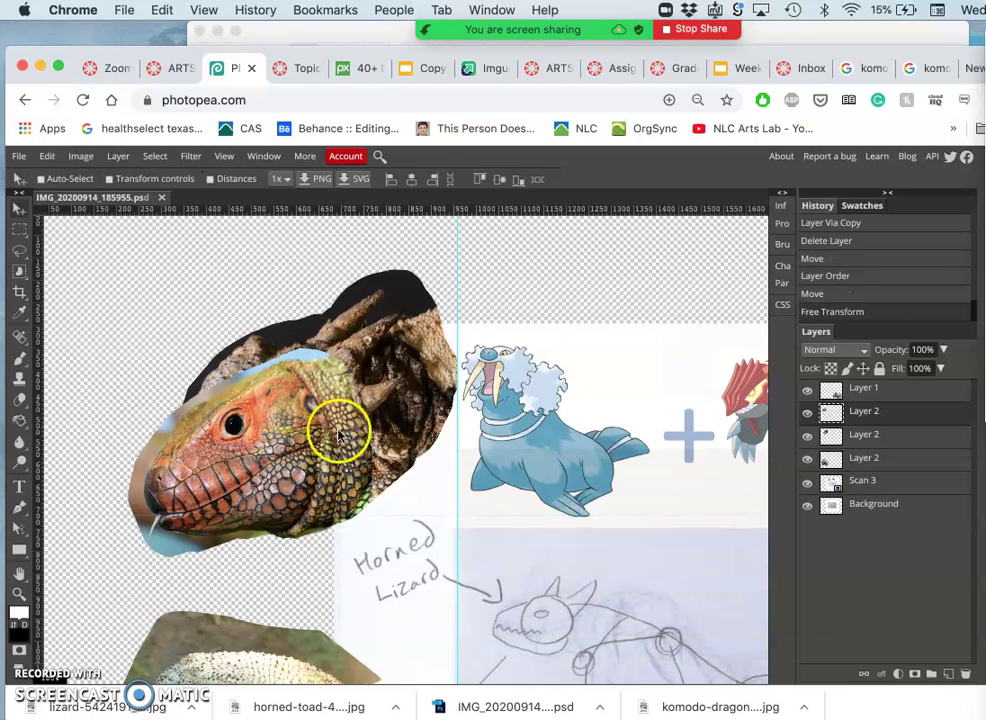
# Step: Lower the red lizard head layer's opacity to 53% and align its eye with the horned toad's eye
pyautogui.click(943, 350)
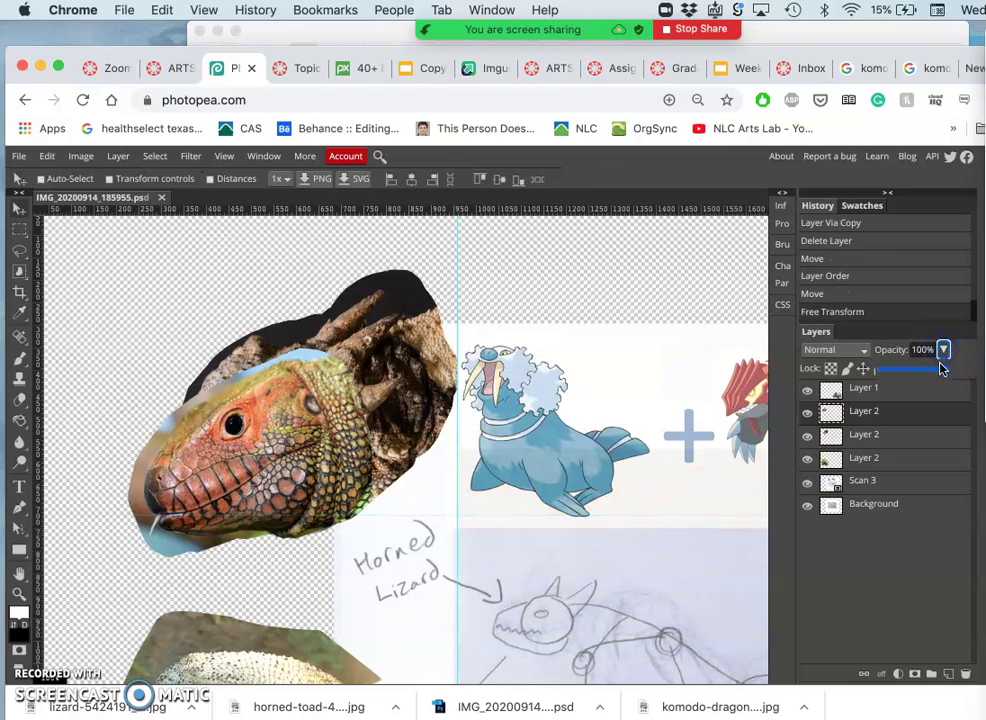
pyautogui.moveTo(943, 369); pyautogui.dragTo(914, 369)
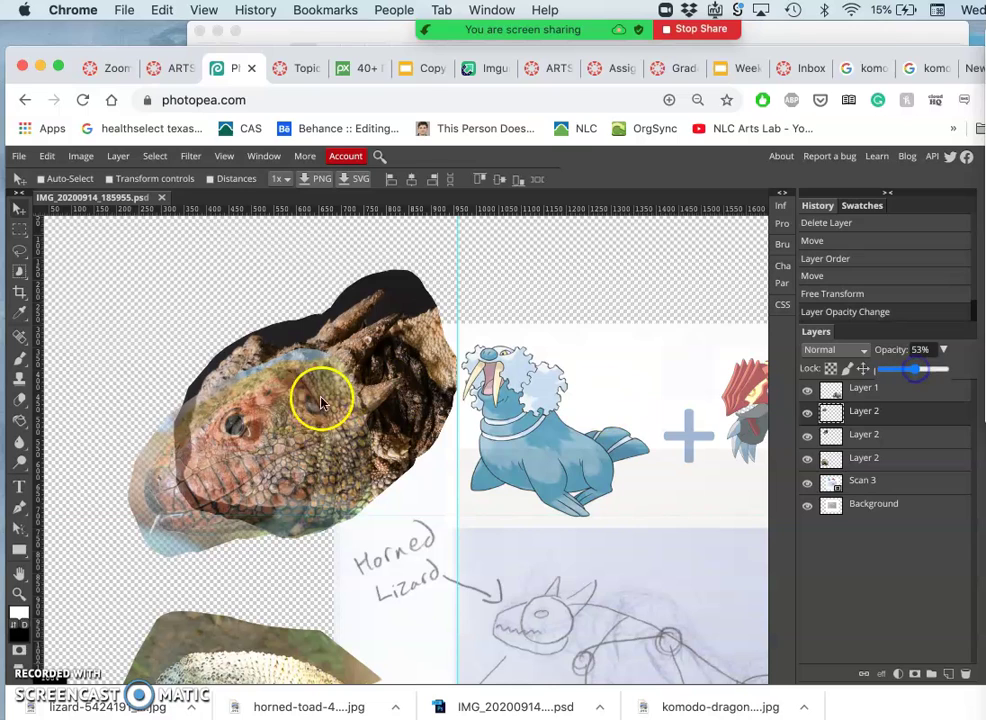
pyautogui.moveTo(247, 414); pyautogui.dragTo(260, 419)
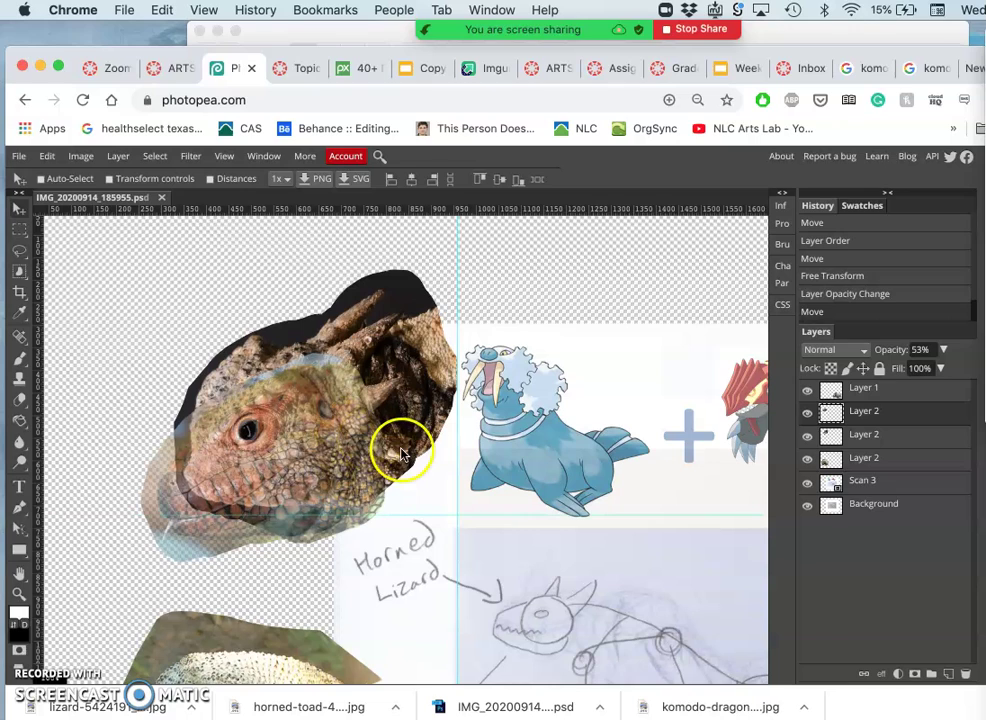
# Step: Set the red lizard head layer's opacity back to 100%
pyautogui.click(876, 417)
pyautogui.click(943, 349)
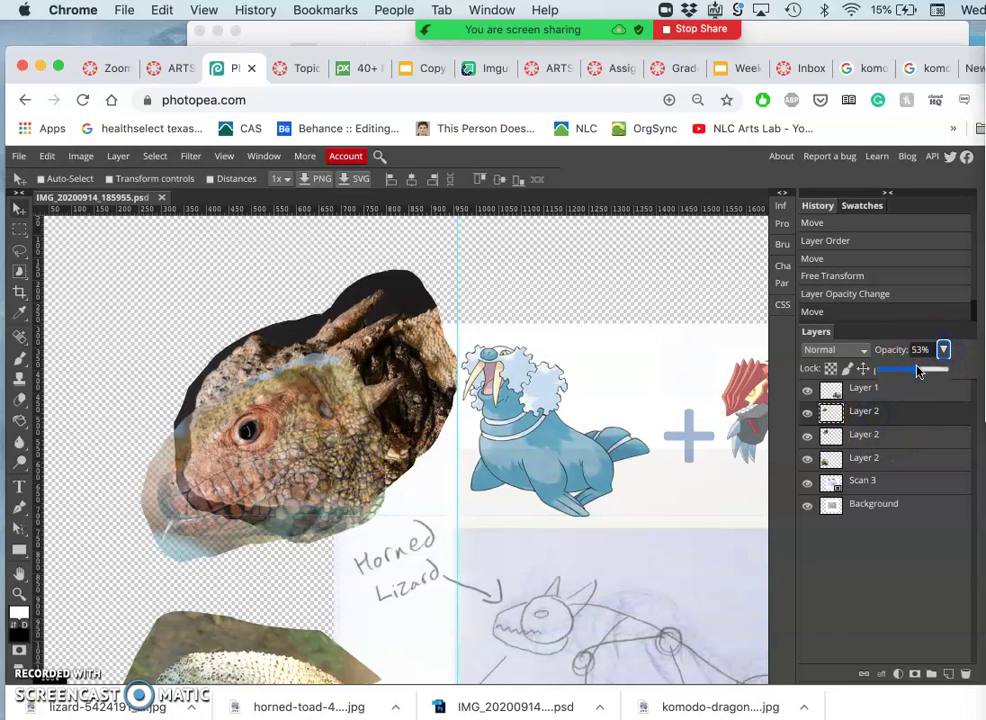
pyautogui.moveTo(918, 372); pyautogui.dragTo(980, 372)
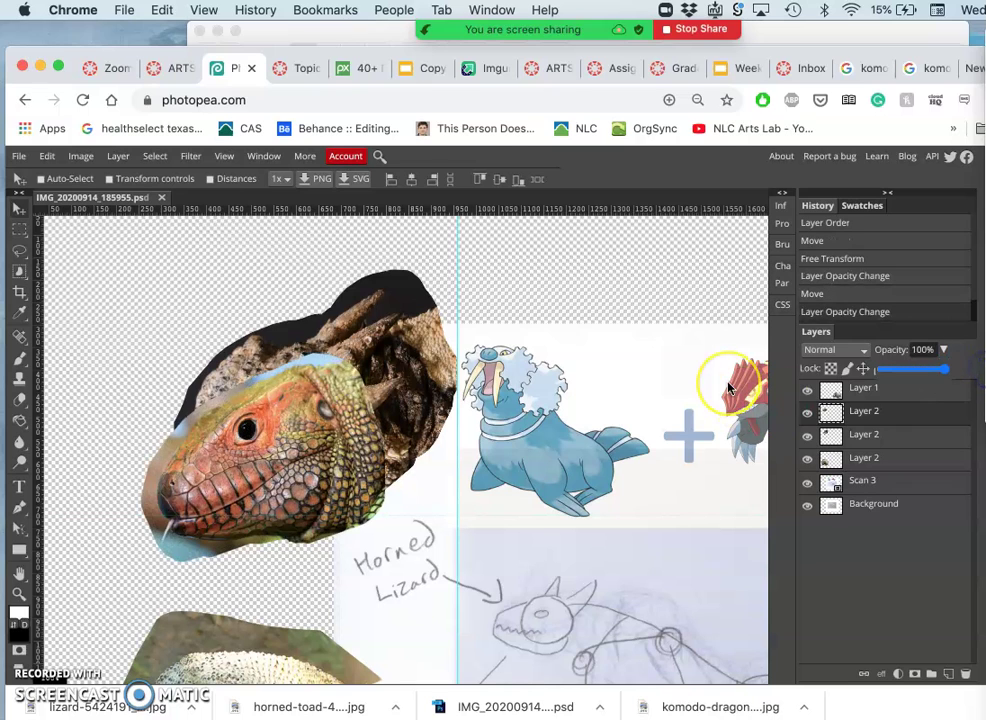
# Step: Set up the Eraser with a soft brush of 59 px size, 0% hardness and 100% opacity for the red lizard head layer
pyautogui.press('super+plus')
pyautogui.press('super+plus')
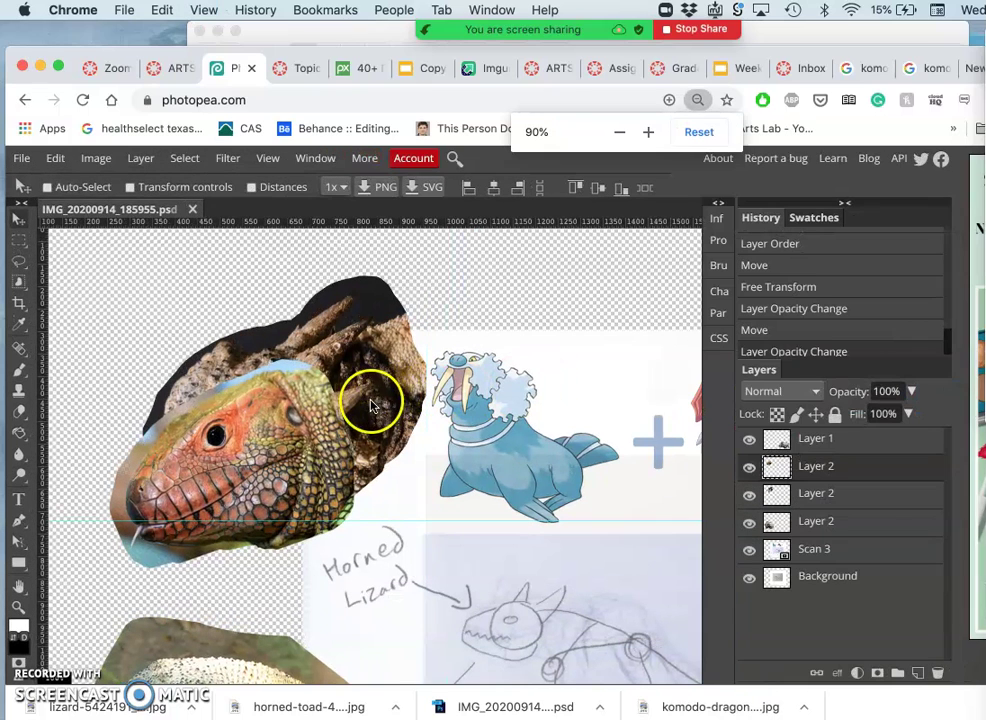
pyautogui.press('super+minus')
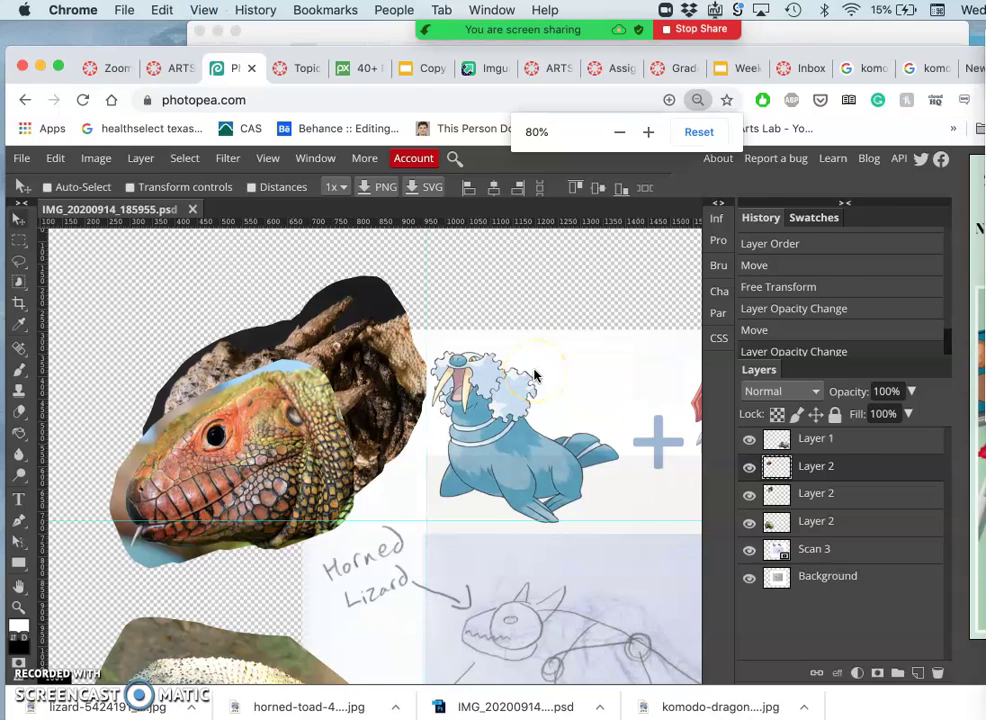
pyautogui.click(319, 256)
pyautogui.scroll(5, 222, 430)
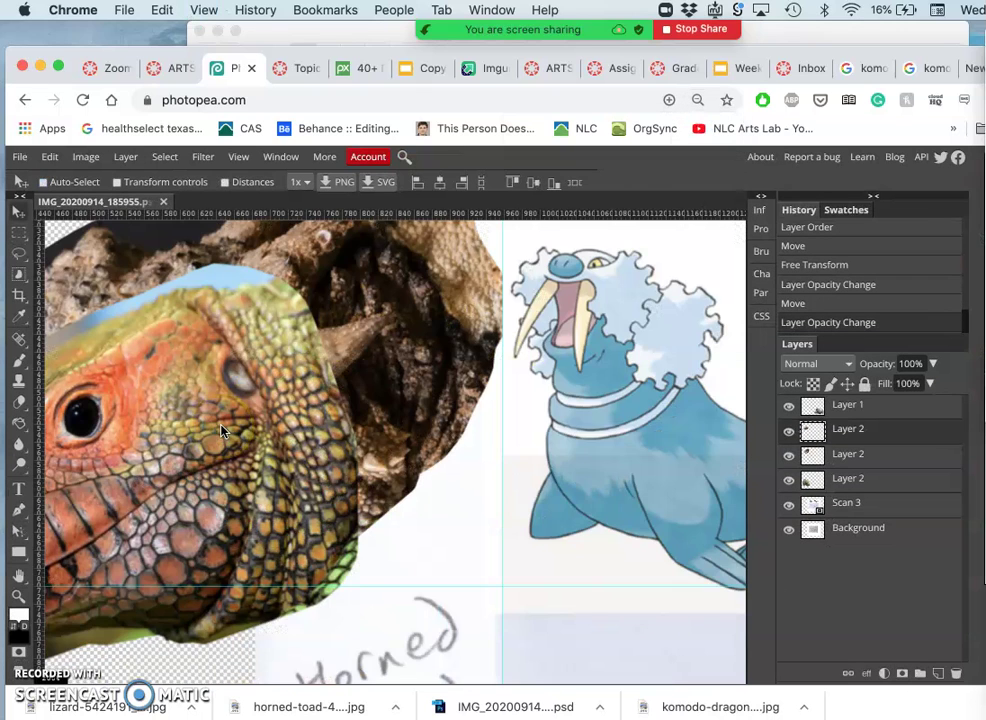
pyautogui.hscroll(-3, 222, 430)
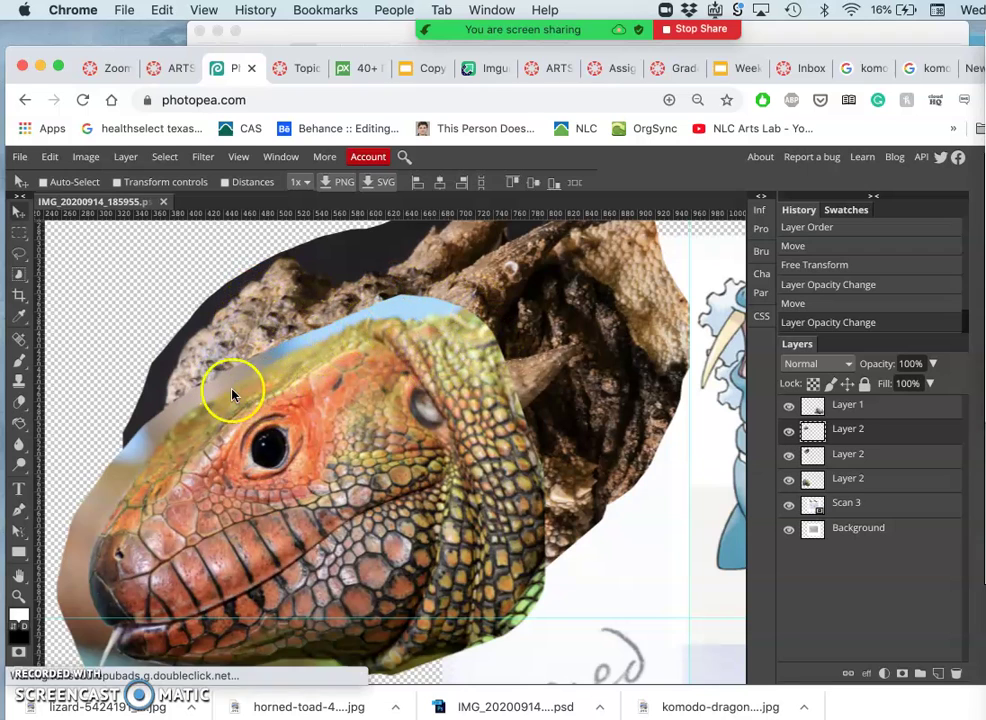
pyautogui.click(22, 405)
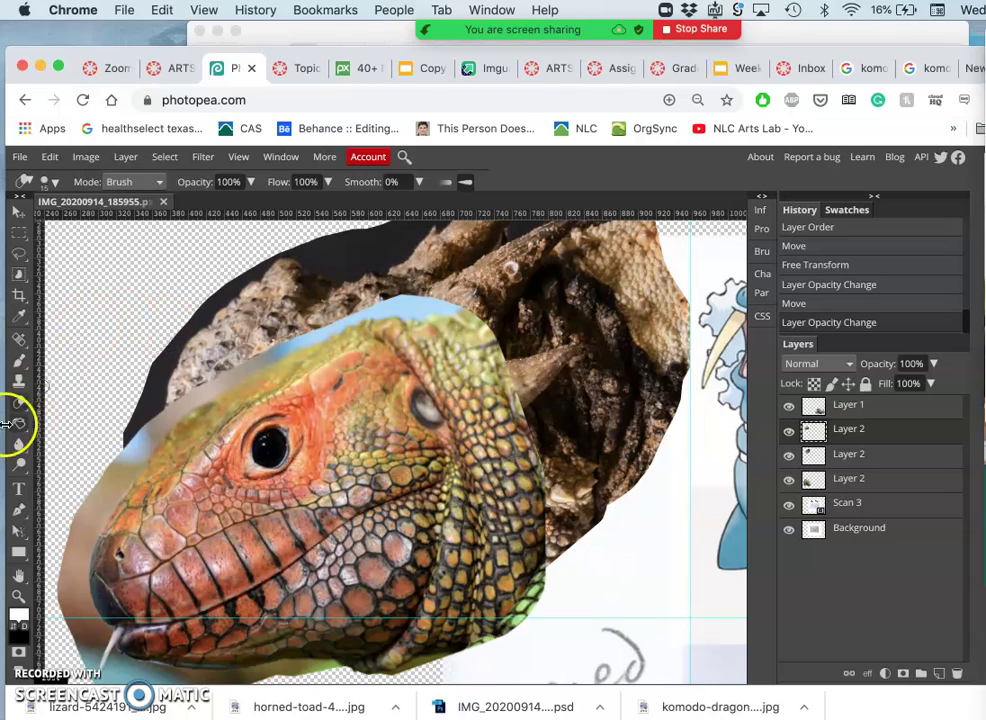
pyautogui.click(250, 182)
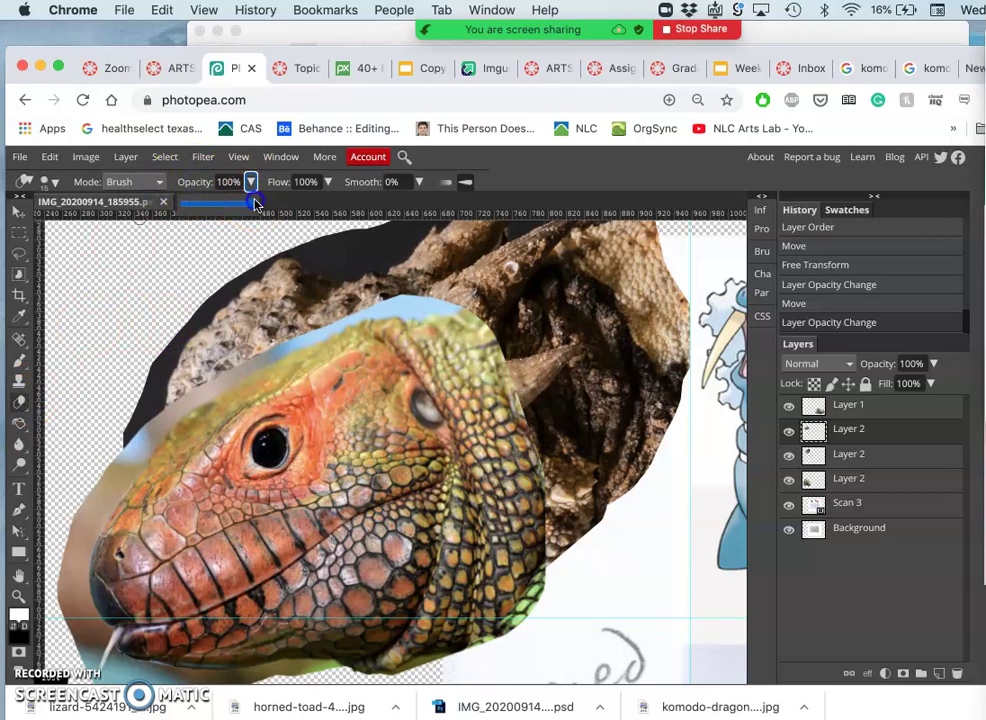
pyautogui.click(50, 182)
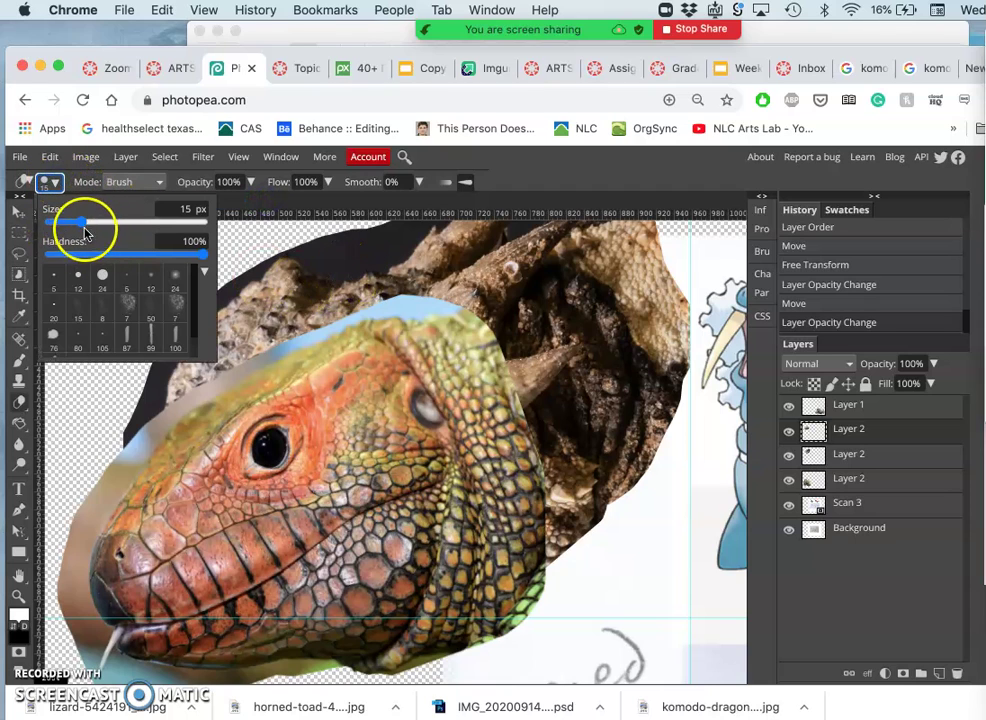
pyautogui.click(136, 259)
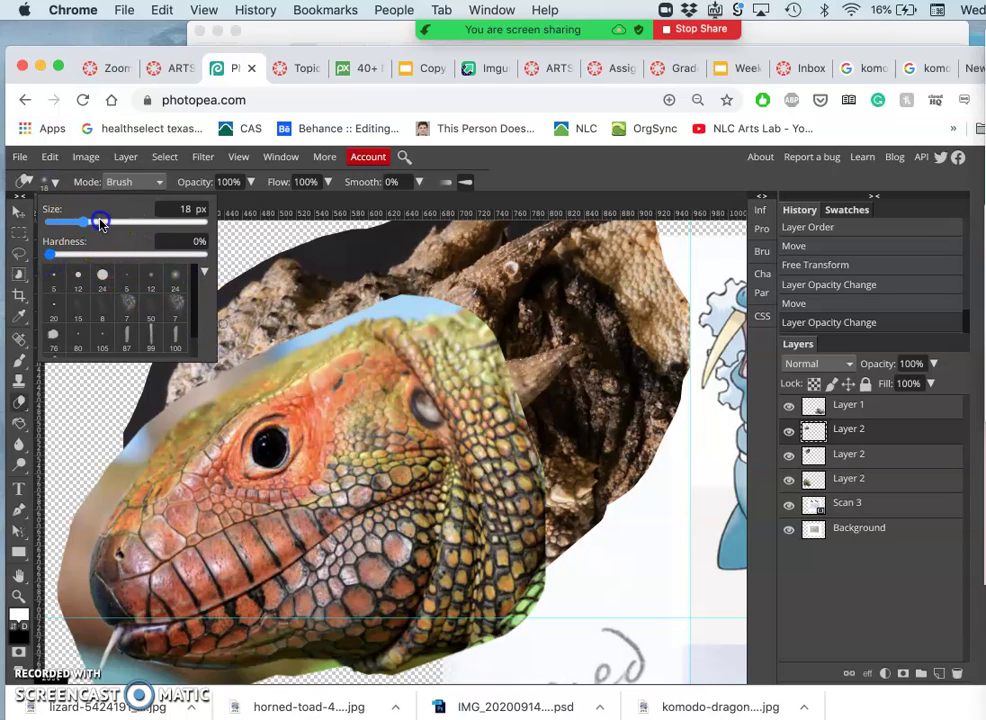
pyautogui.moveTo(147, 222); pyautogui.dragTo(135, 227)
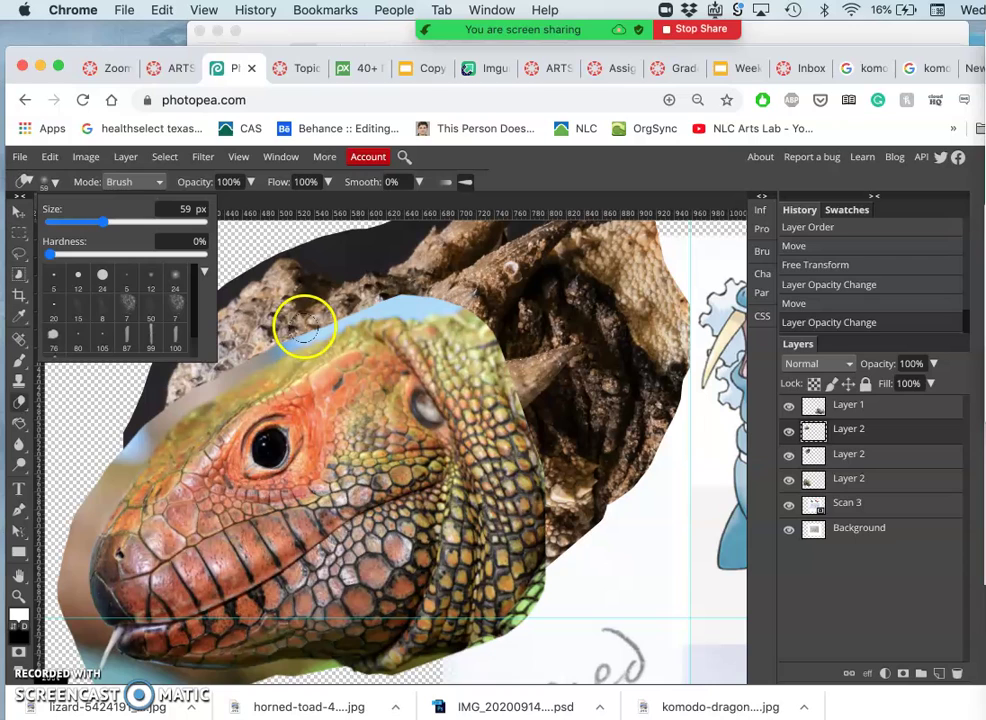
# Step: Erase the sky and hard edges along the red lizard's crown, forehead and back of the neck to expose the horned toad
pyautogui.click(307, 322)
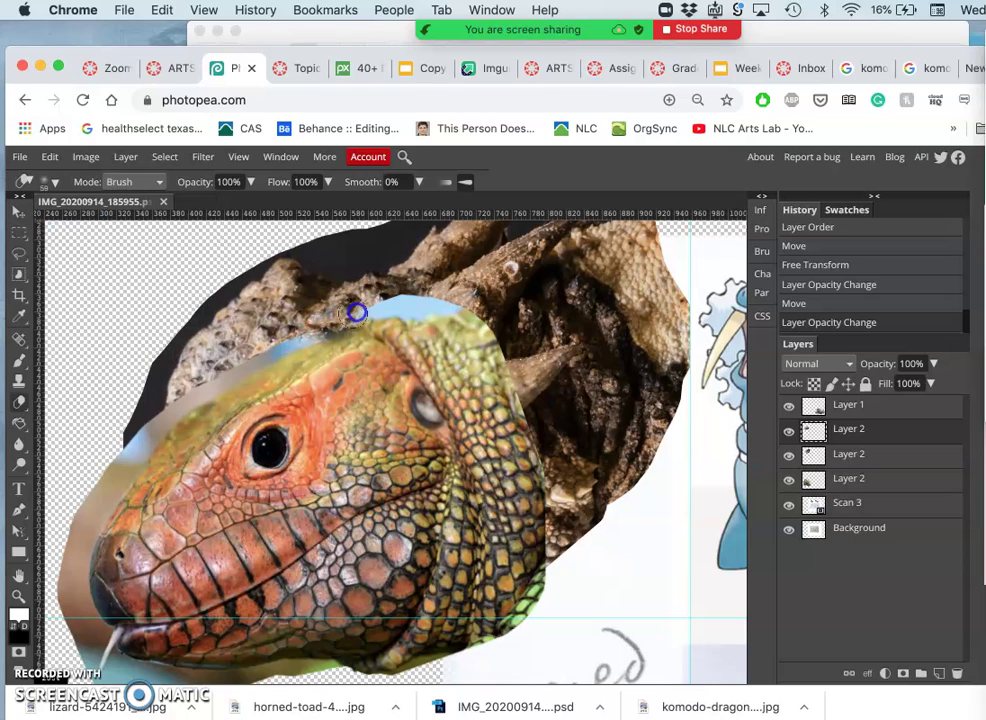
pyautogui.moveTo(390, 304)
pyautogui.mouseDown()
pyautogui.moveTo(407, 315)
pyautogui.moveTo(411, 293)
pyautogui.moveTo(466, 320)
pyautogui.moveTo(527, 451)
pyautogui.moveTo(540, 521)
pyautogui.mouseUp()
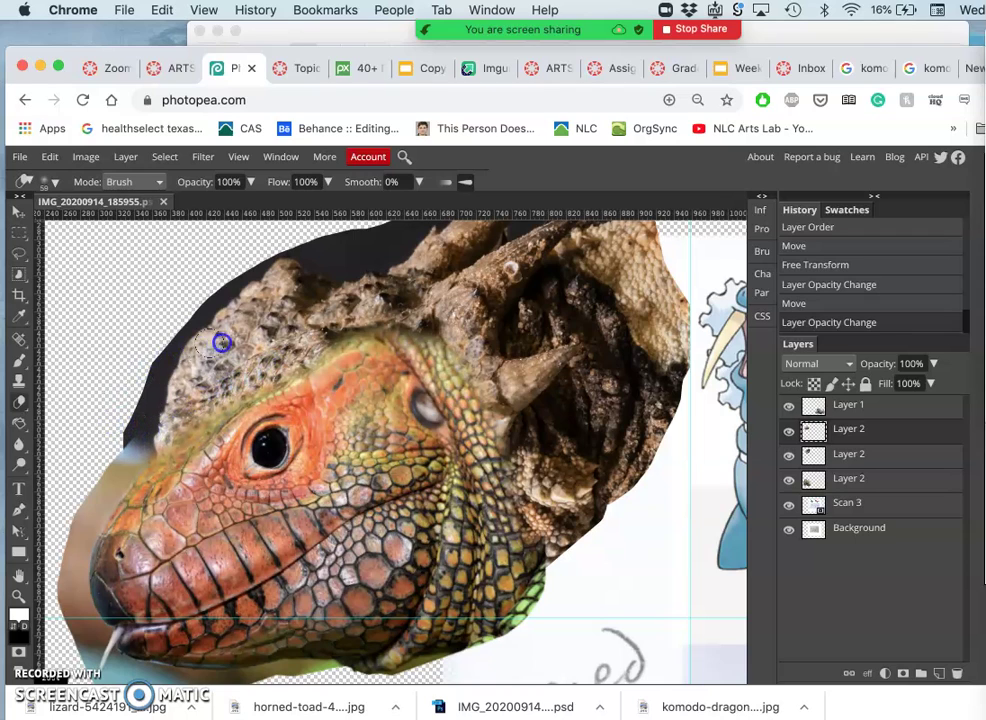
pyautogui.click(249, 359)
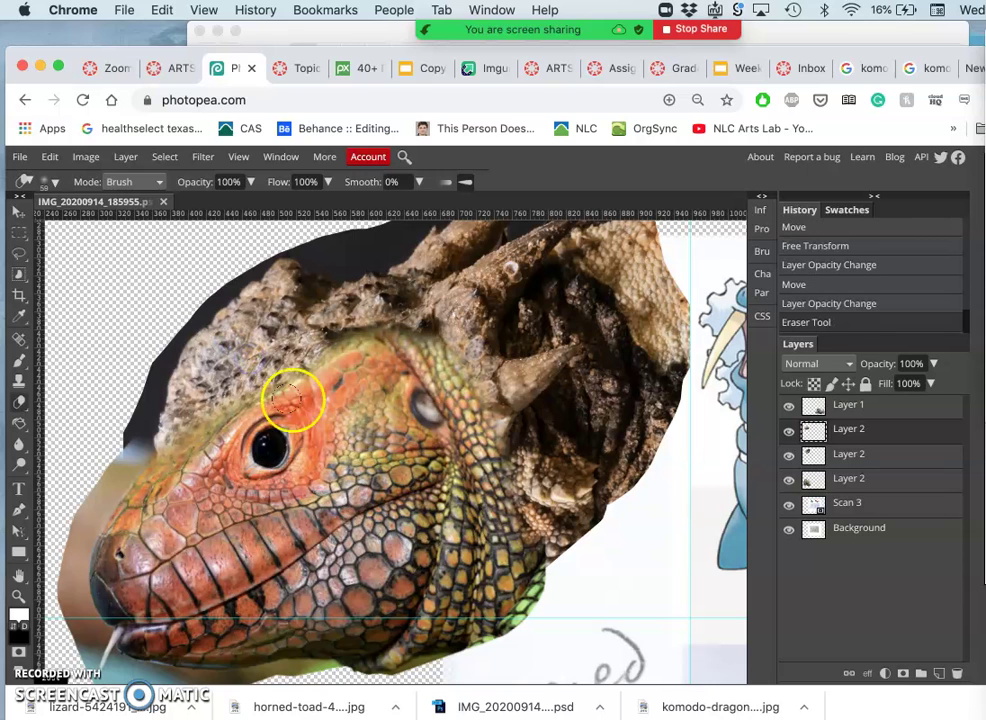
# Step: Lower the Eraser opacity to 48% and fade the red lizard's crown and neck edge into the horned toad's skin
pyautogui.scroll(-1, 310, 438)
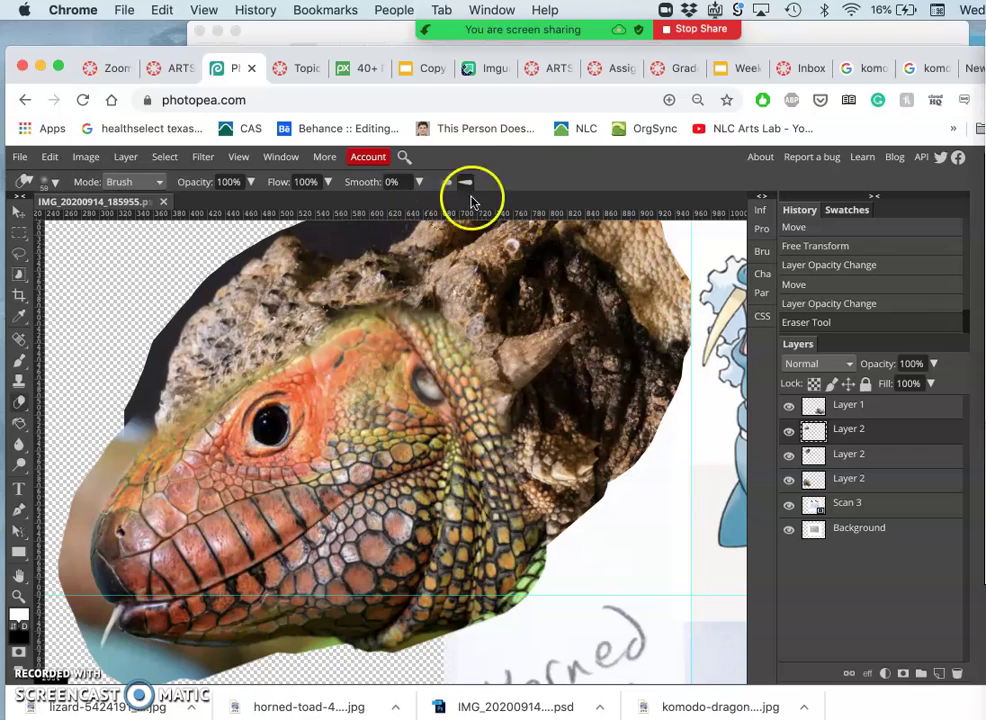
pyautogui.scroll(3, 420, 310)
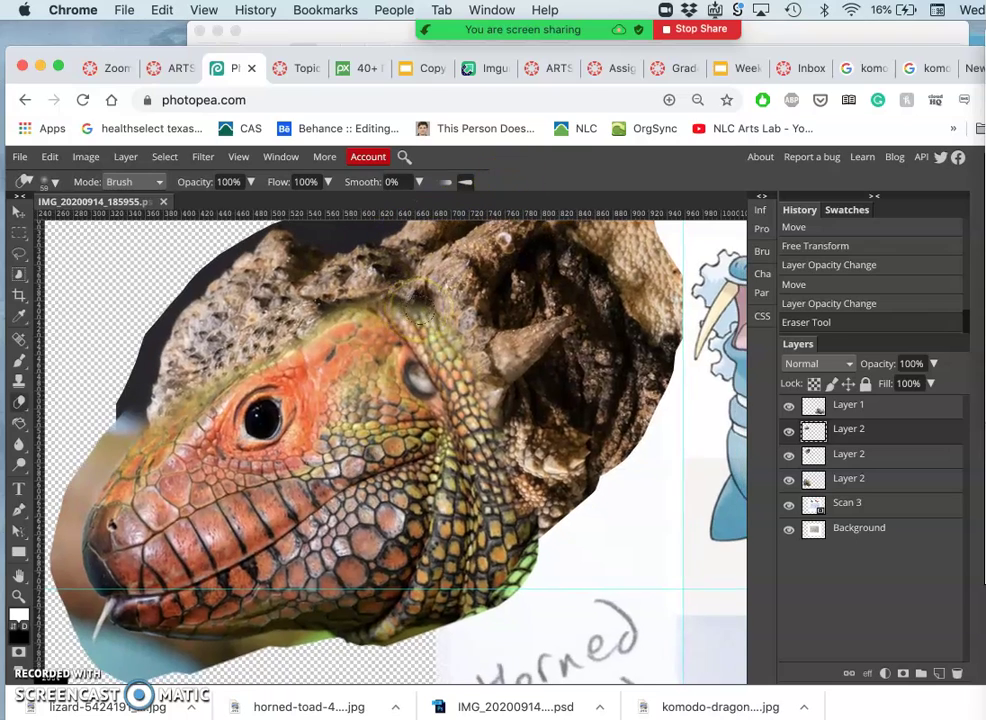
pyautogui.scroll(-3, 420, 315)
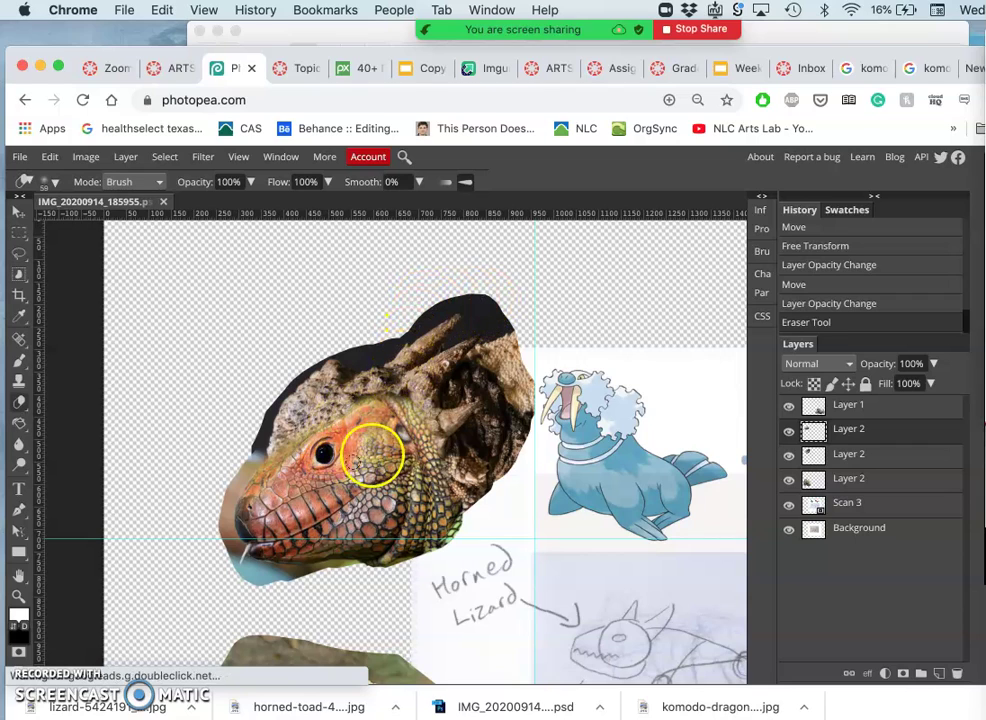
pyautogui.scroll(3, 365, 465)
pyautogui.scroll(-2, 365, 468)
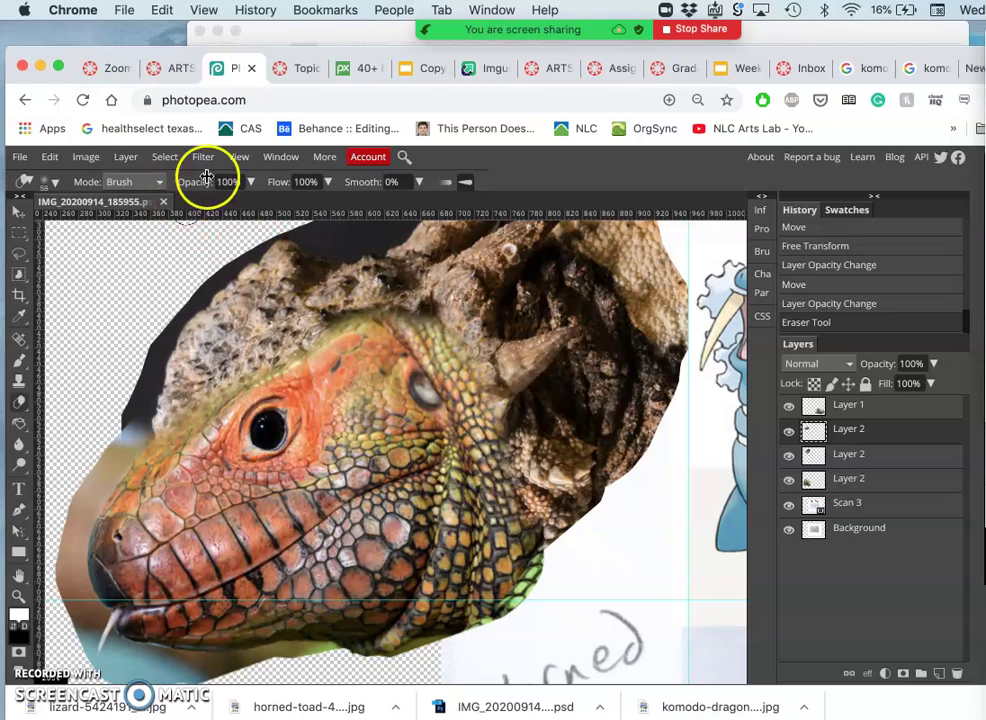
pyautogui.click(250, 183)
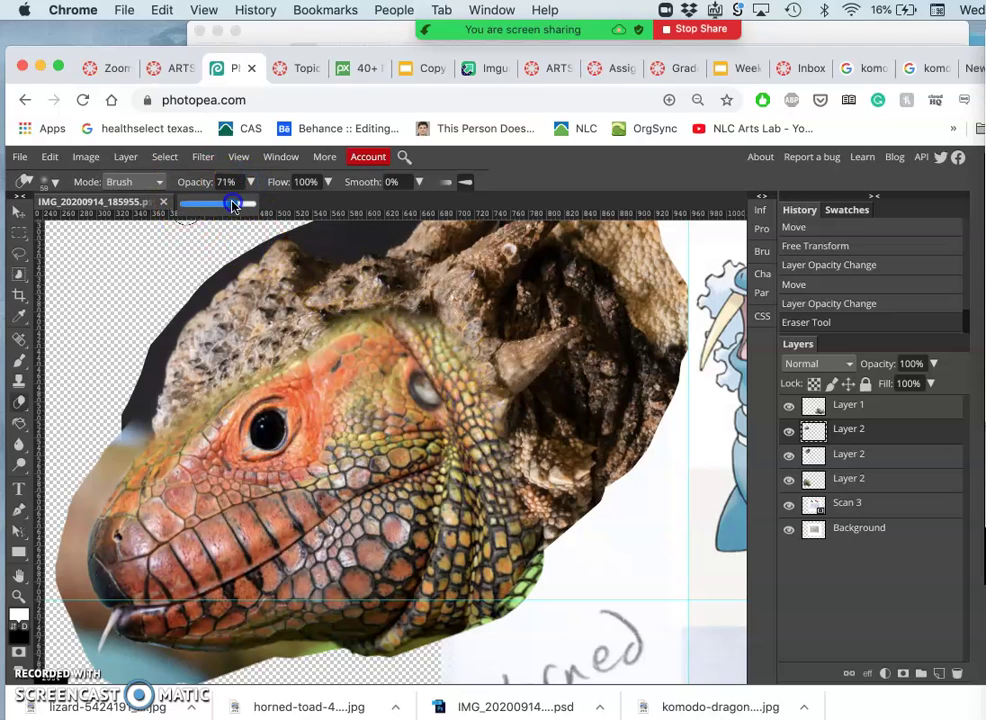
pyautogui.moveTo(221, 207); pyautogui.dragTo(216, 206)
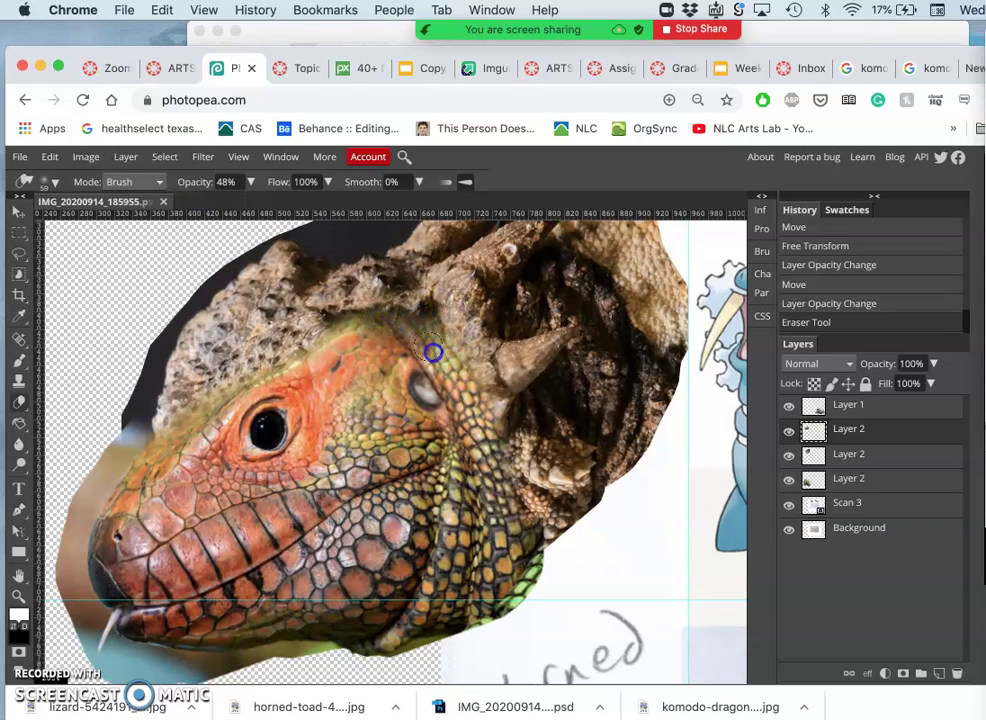
pyautogui.click(513, 439)
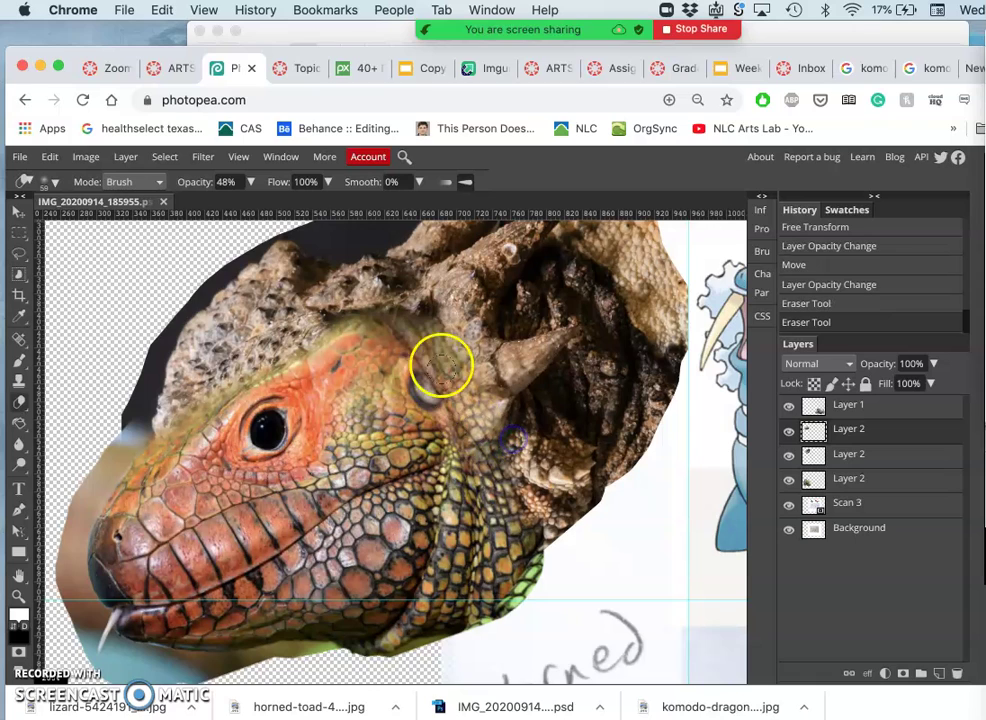
# Step: Partly erase the red lizard's brow, the skin around its eye, its pupil and the top of its forehead to blend in the toad
pyautogui.moveTo(374, 360)
pyautogui.mouseDown()
pyautogui.moveTo(318, 387)
pyautogui.moveTo(286, 374)
pyautogui.moveTo(285, 384)
pyautogui.moveTo(318, 400)
pyautogui.moveTo(317, 428)
pyautogui.moveTo(261, 475)
pyautogui.moveTo(235, 479)
pyautogui.moveTo(211, 451)
pyautogui.moveTo(237, 373)
pyautogui.moveTo(196, 447)
pyautogui.mouseUp()
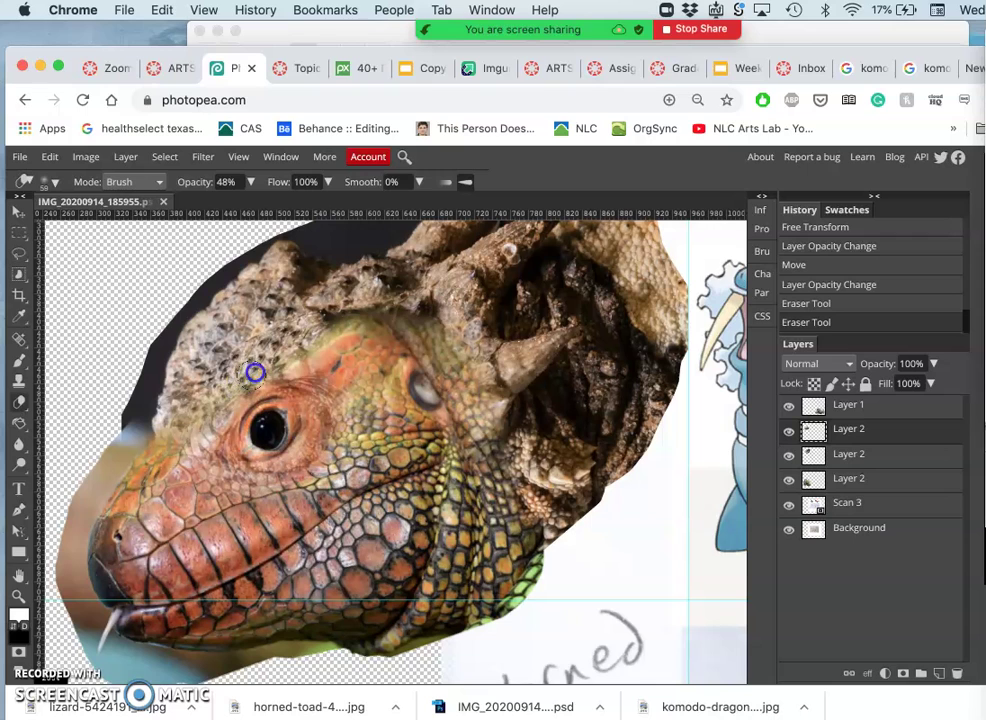
pyautogui.moveTo(258, 371); pyautogui.dragTo(271, 349)
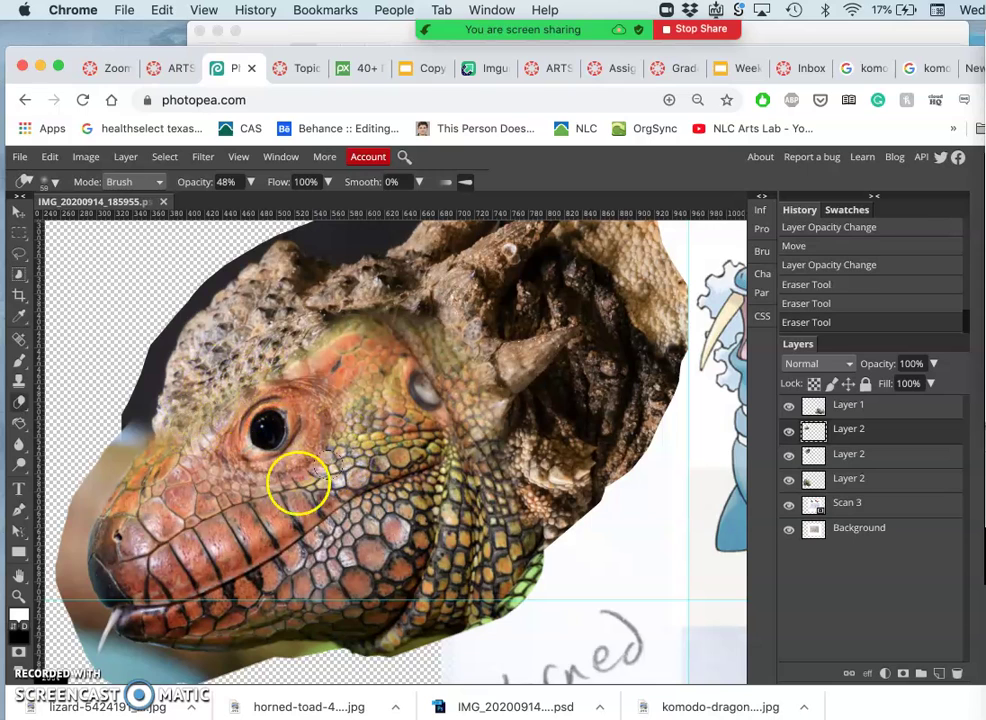
pyautogui.hscroll(1, 343, 489)
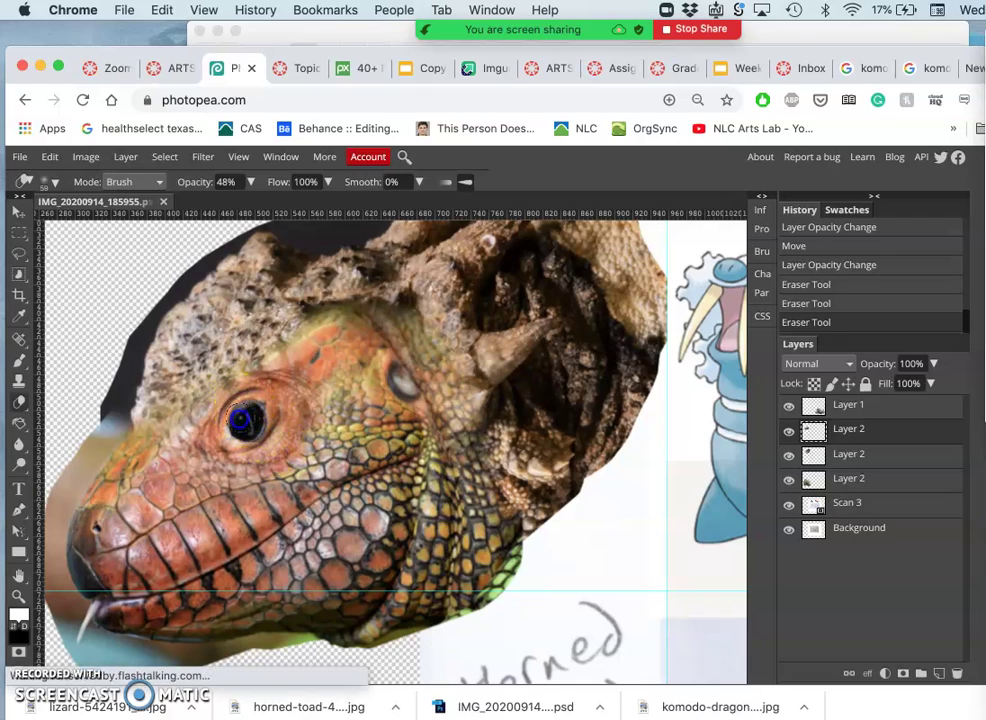
pyautogui.click(280, 411)
pyautogui.click(297, 318)
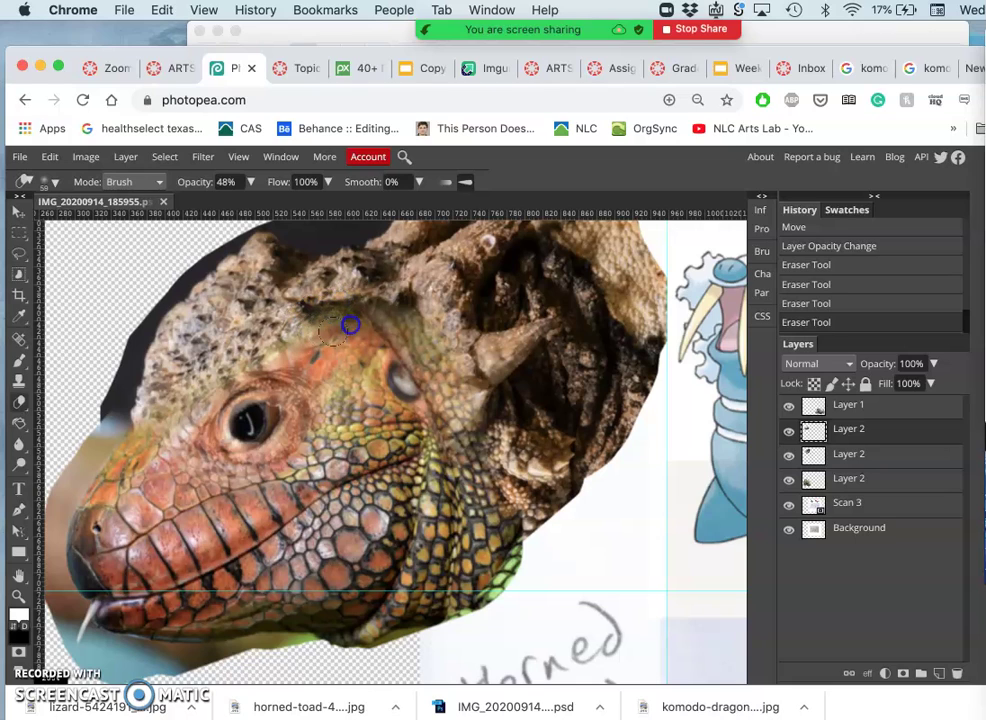
pyautogui.moveTo(351, 322); pyautogui.dragTo(358, 312)
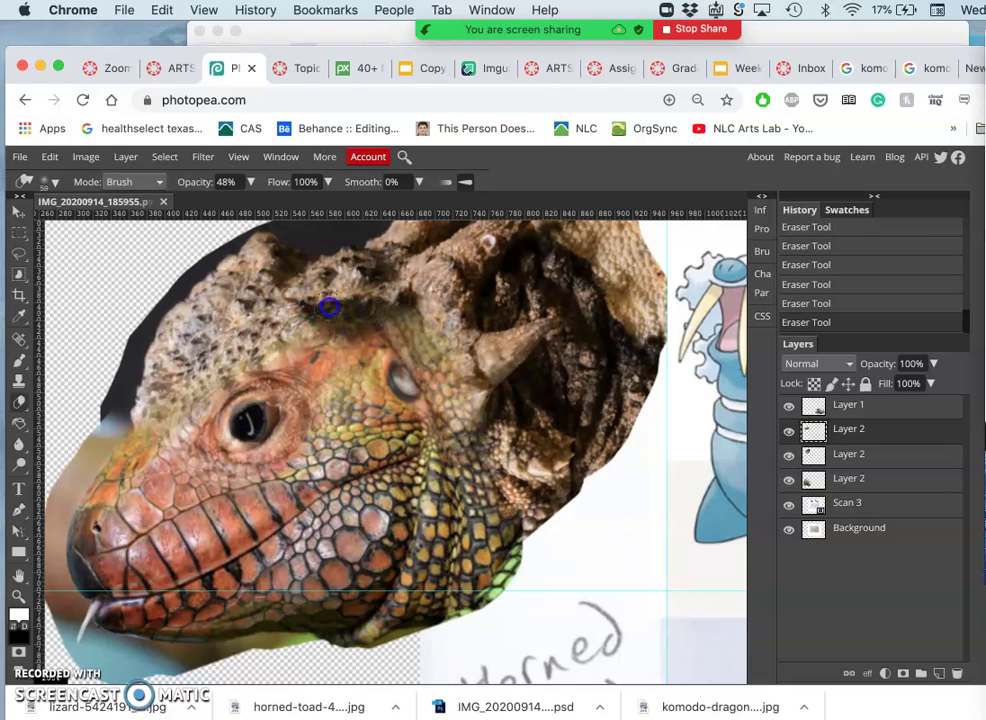
pyautogui.moveTo(385, 296)
pyautogui.mouseDown()
pyautogui.moveTo(411, 330)
pyautogui.moveTo(400, 309)
pyautogui.mouseUp()
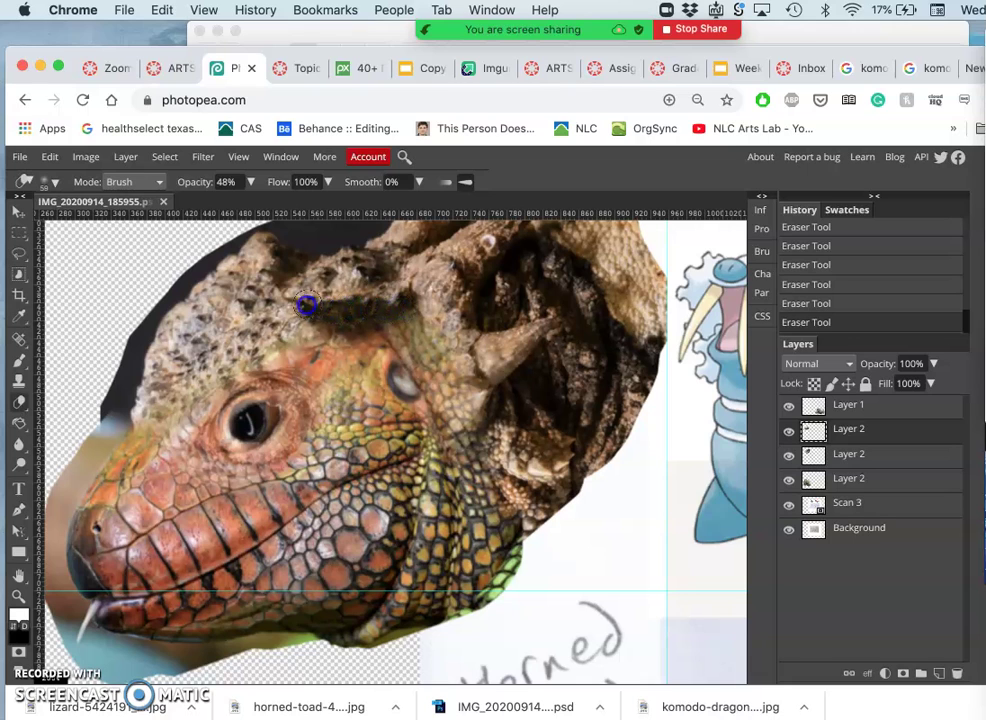
pyautogui.moveTo(269, 320)
pyautogui.mouseDown()
pyautogui.moveTo(174, 378)
pyautogui.moveTo(233, 380)
pyautogui.moveTo(348, 417)
pyautogui.mouseUp()
# Step: Fade out the red lizard's pale eardrum behind the eye with the 48% Eraser
pyautogui.scroll(-8, 348, 420)
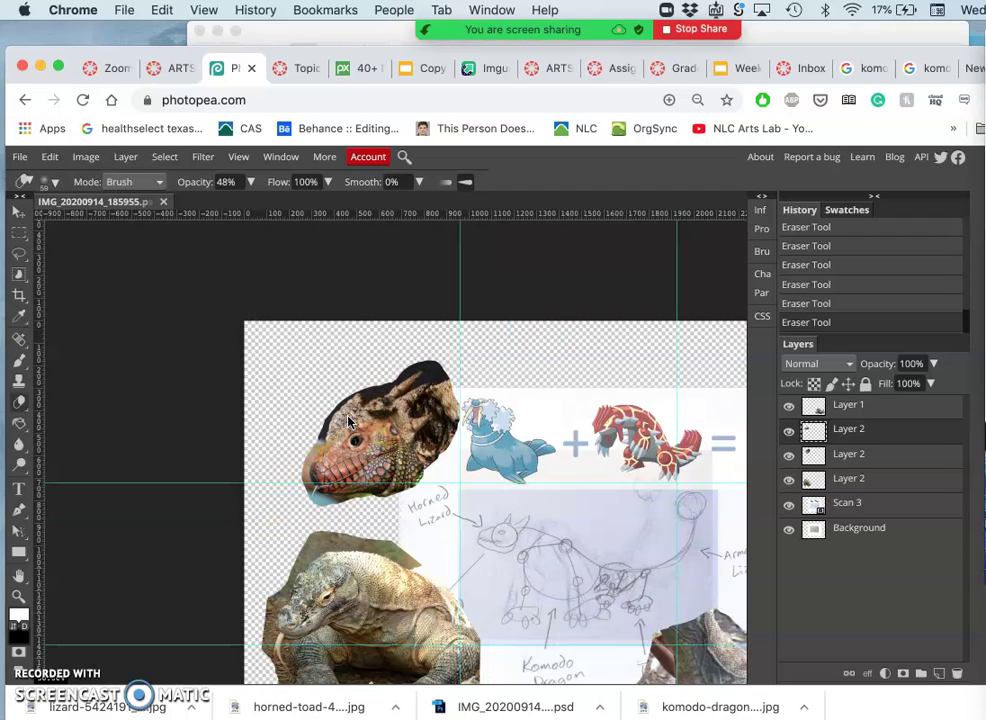
pyautogui.scroll(8, 348, 421)
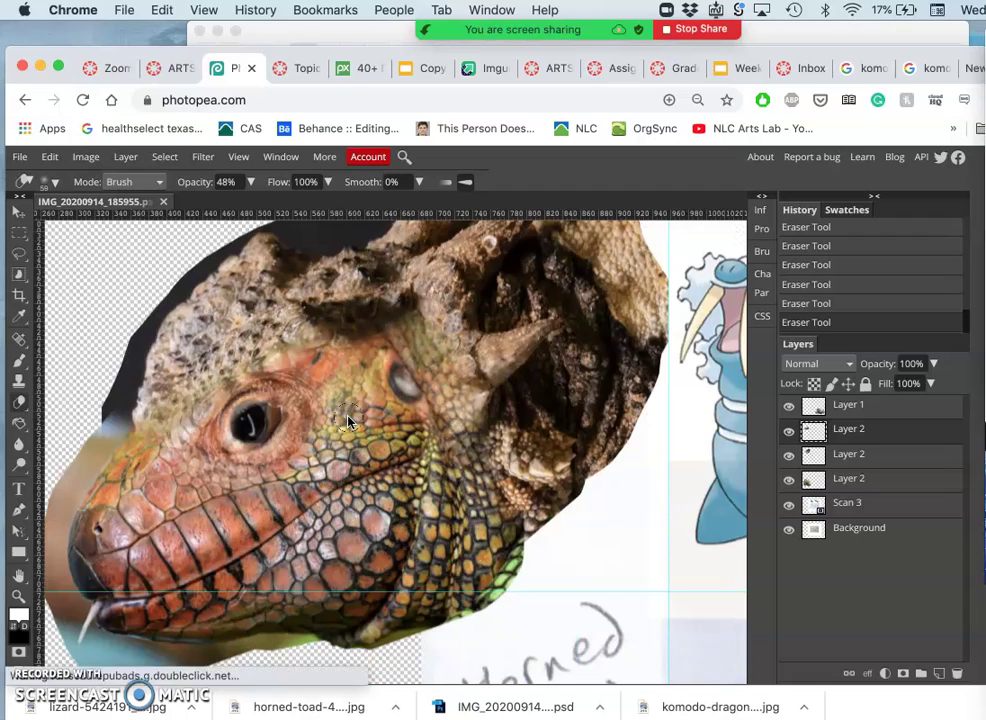
pyautogui.scroll(-5, 348, 421)
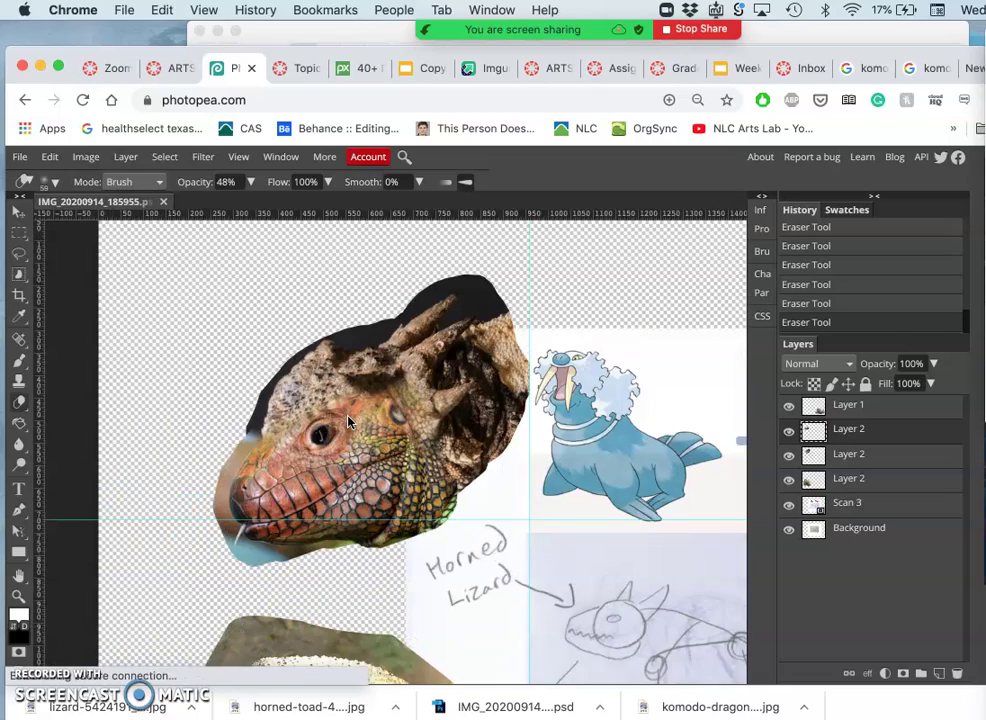
pyautogui.scroll(8, 348, 420)
pyautogui.click(530, 291)
pyautogui.moveTo(409, 344); pyautogui.dragTo(426, 359)
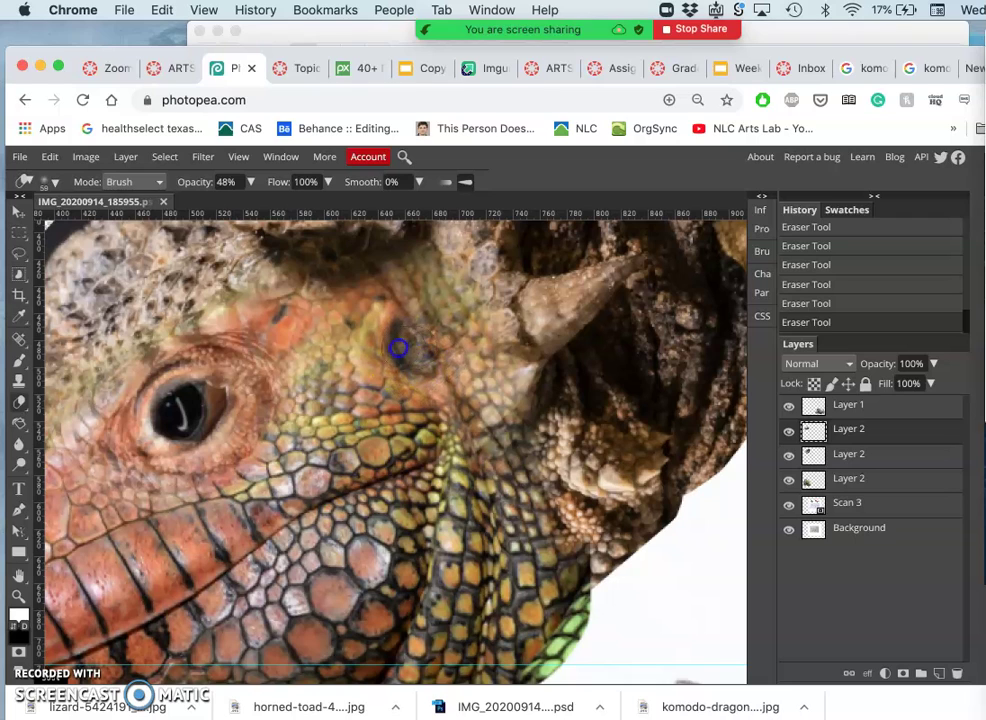
pyautogui.moveTo(418, 354); pyautogui.dragTo(435, 353)
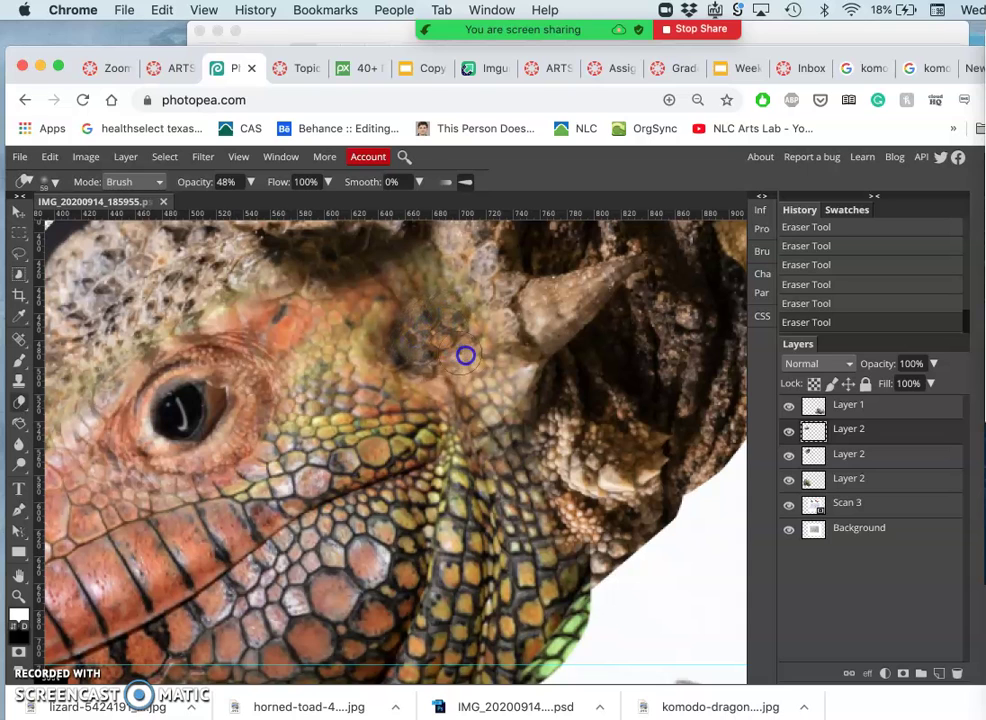
# Step: Soften the back edge of the red lizard's neck below the toad's horn with more 48% Eraser strokes
pyautogui.press('super+minus')
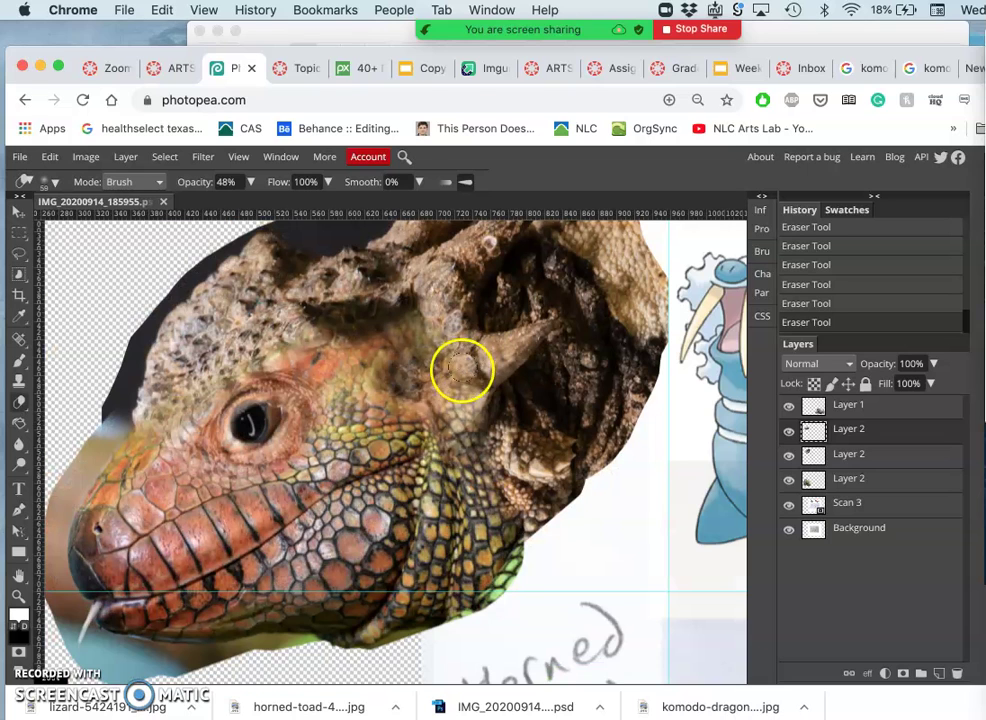
pyautogui.moveTo(460, 357)
pyautogui.mouseDown()
pyautogui.moveTo(488, 407)
pyautogui.moveTo(420, 450)
pyautogui.moveTo(390, 545)
pyautogui.moveTo(300, 638)
pyautogui.moveTo(207, 638)
pyautogui.moveTo(431, 644)
pyautogui.moveTo(528, 553)
pyautogui.moveTo(525, 510)
pyautogui.mouseUp()
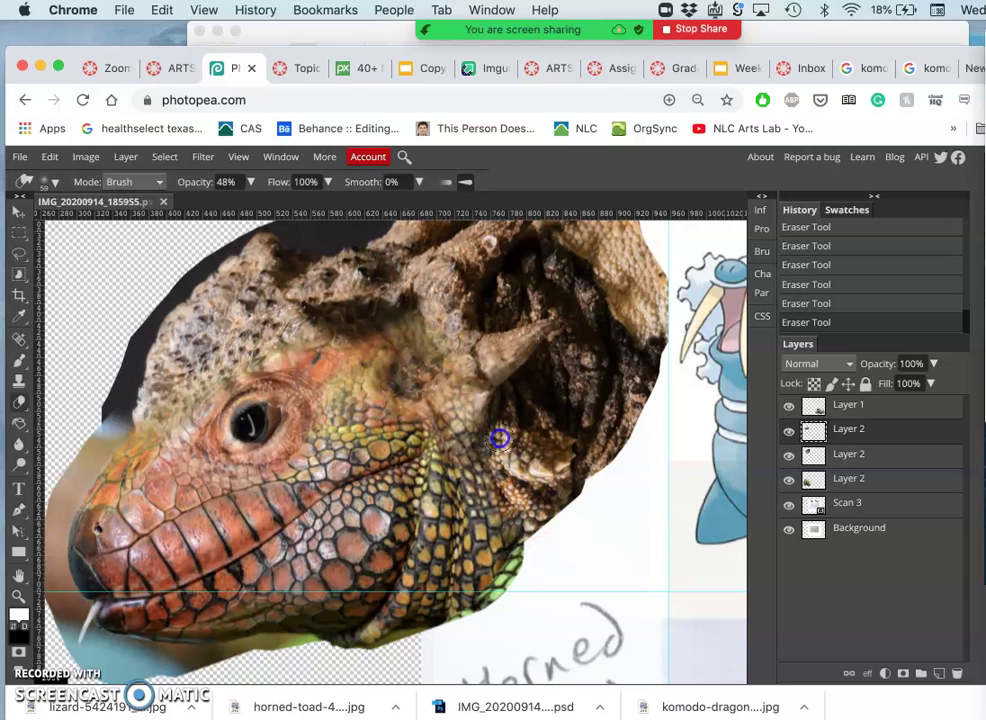
pyautogui.moveTo(500, 422)
pyautogui.mouseDown()
pyautogui.moveTo(283, 325)
pyautogui.moveTo(196, 368)
pyautogui.moveTo(225, 355)
pyautogui.moveTo(311, 396)
pyautogui.moveTo(448, 430)
pyautogui.moveTo(509, 399)
pyautogui.moveTo(529, 425)
pyautogui.moveTo(520, 443)
pyautogui.moveTo(467, 419)
pyautogui.moveTo(479, 424)
pyautogui.moveTo(420, 428)
pyautogui.moveTo(521, 316)
pyautogui.mouseUp()
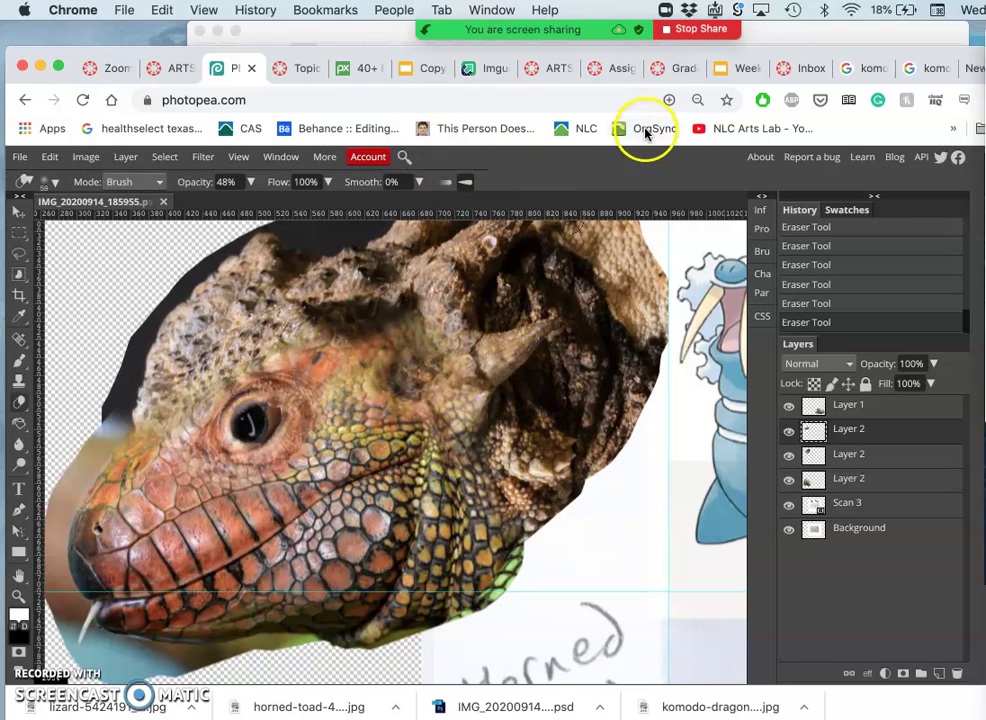
# Step: Switch to Finder and place the lizard-5424191_1920 photo into the collage document
pyautogui.click(790, 35)
pyautogui.scroll(-5, 480, 282)
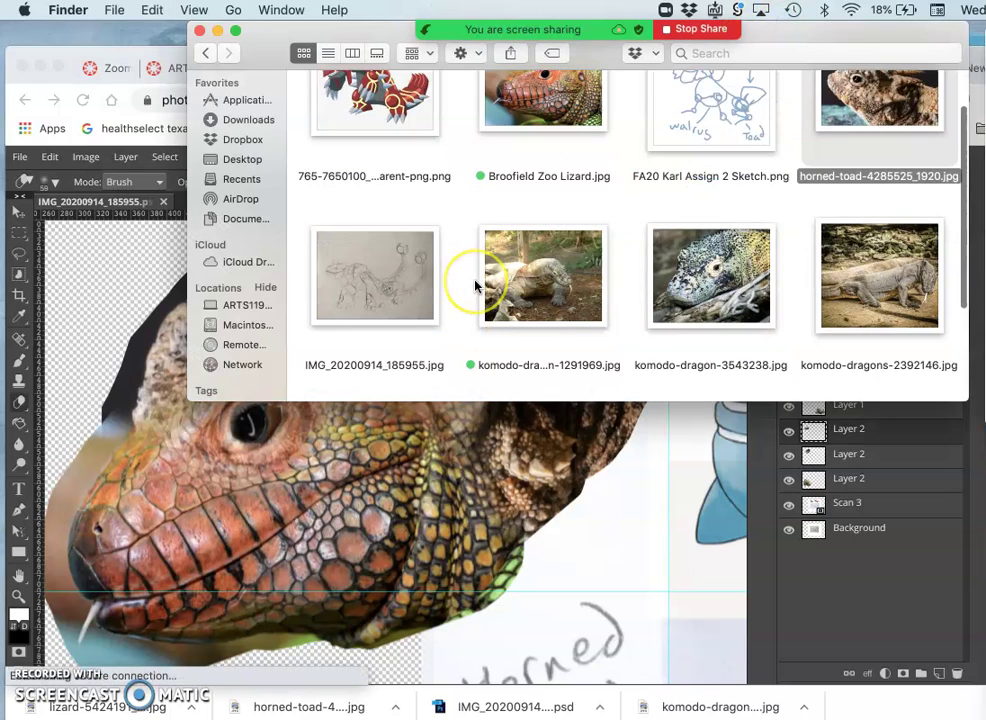
pyautogui.click(400, 301)
pyautogui.moveTo(395, 301); pyautogui.dragTo(484, 507)
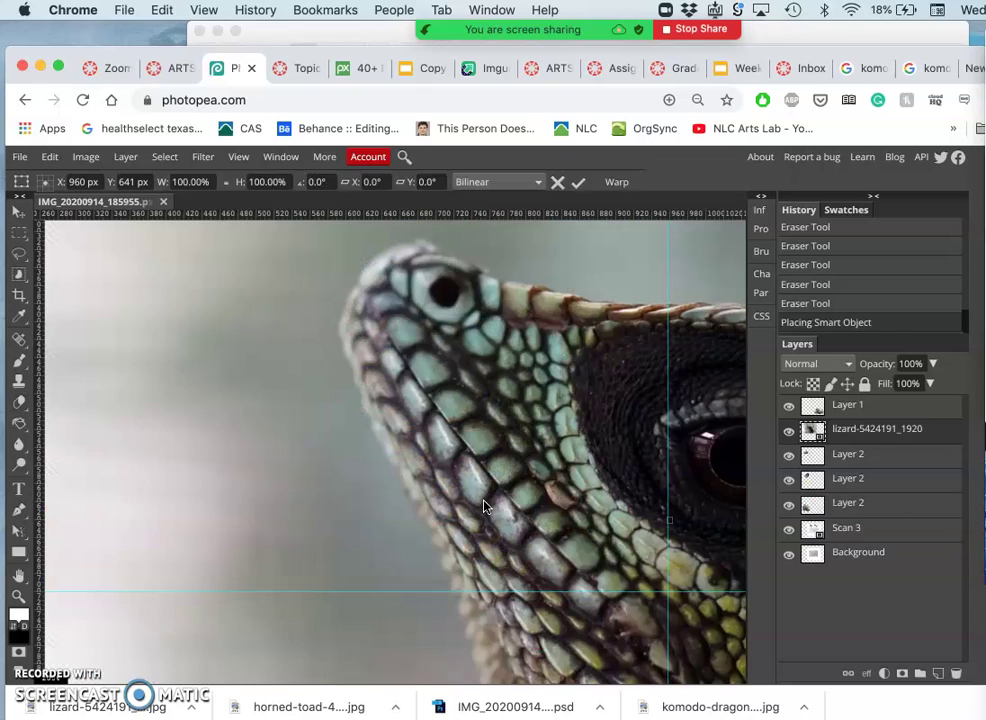
# Step: Confirm the placed lizard photo, lasso the lizard's eye and curved horn area, and copy that selection to a new layer
pyautogui.scroll(-5, 484, 507)
pyautogui.click(345, 378)
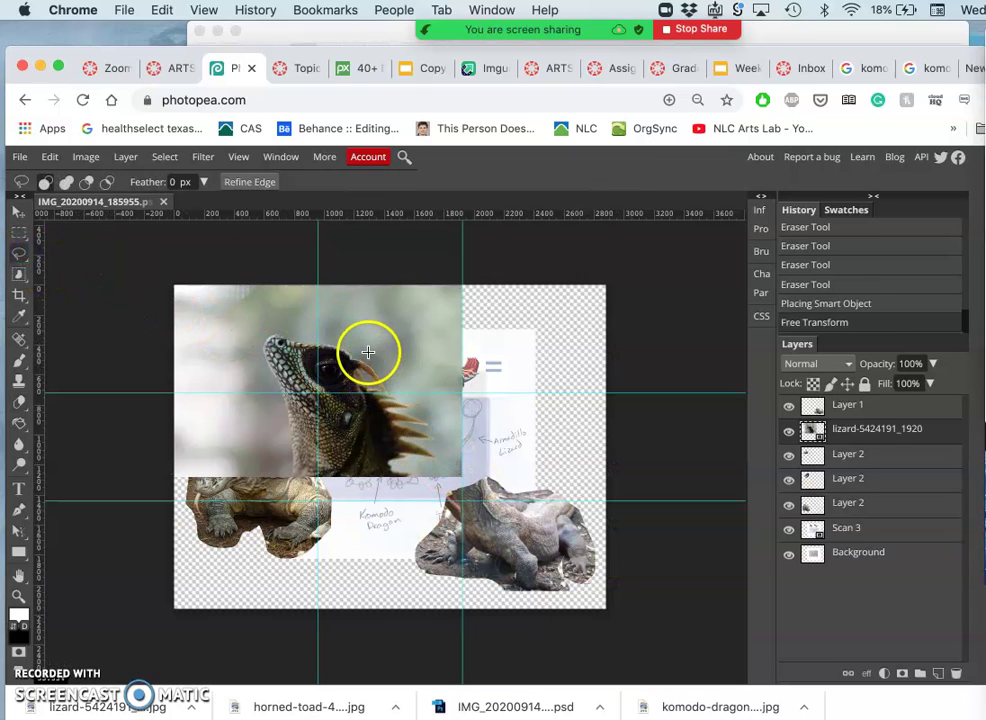
pyautogui.moveTo(358, 345); pyautogui.dragTo(358, 345)
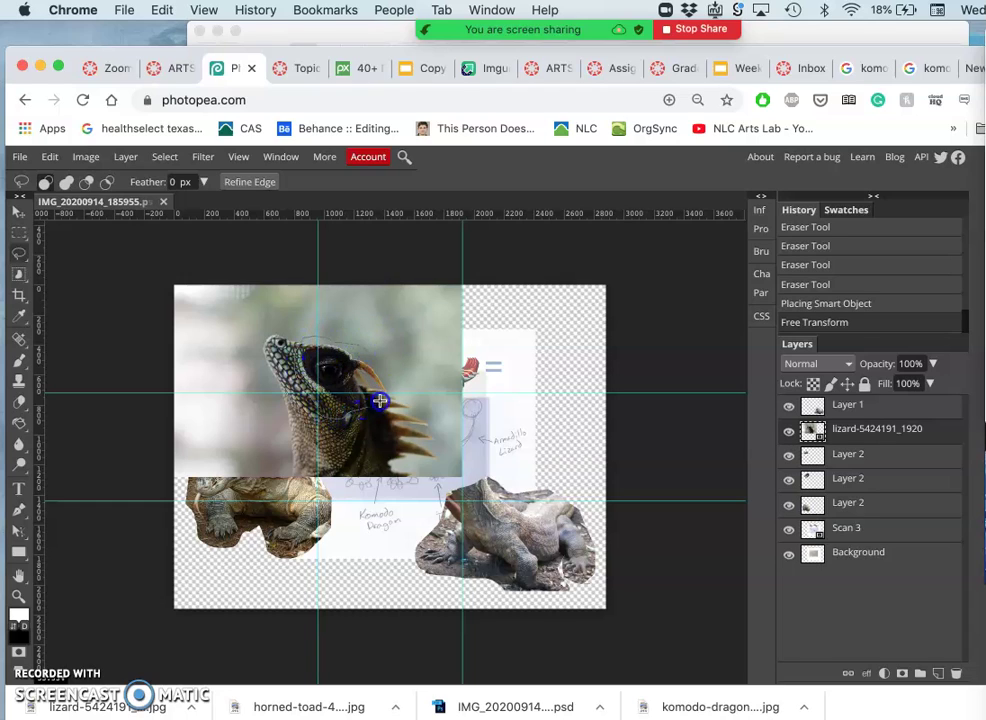
pyautogui.moveTo(381, 357); pyautogui.dragTo(381, 357)
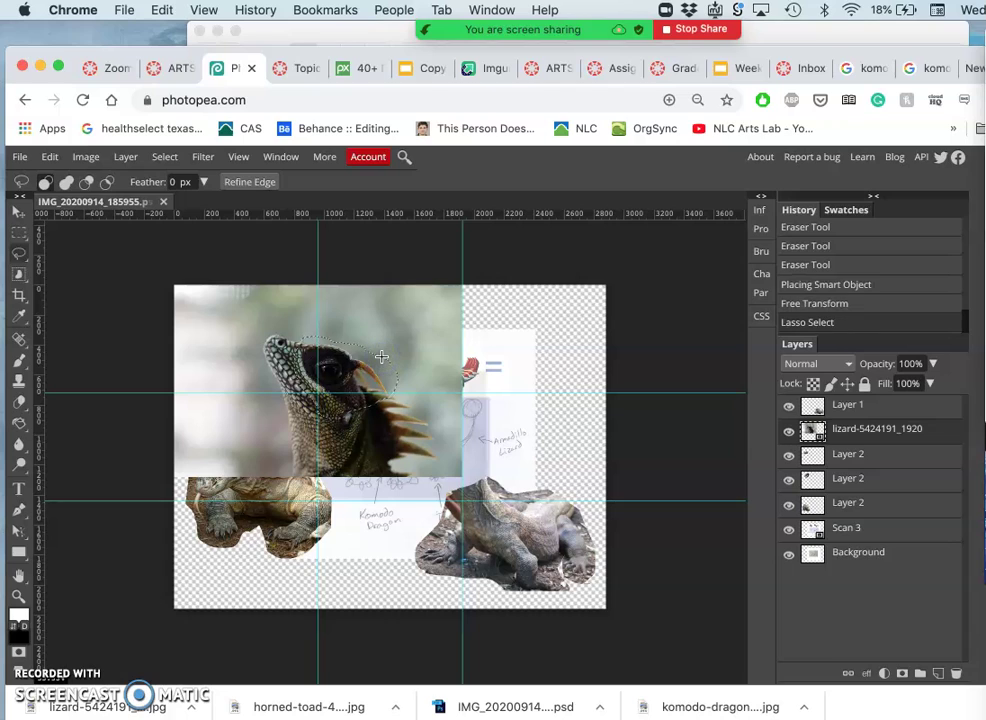
pyautogui.hotkey('ctrl', 'j')
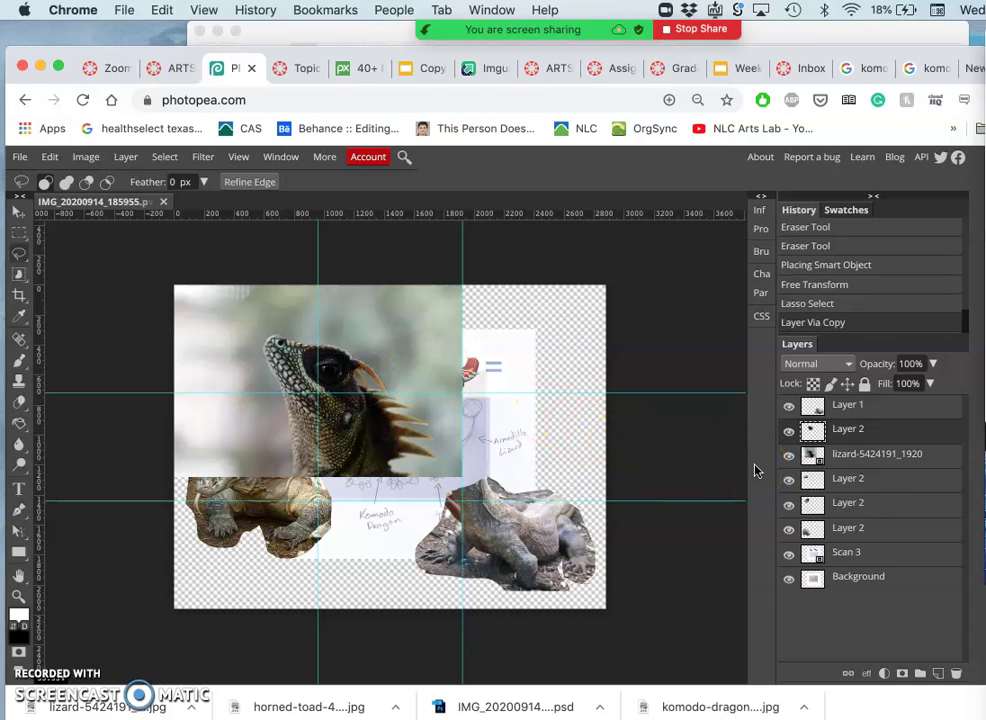
# Step: Hide the guides over the canvas and delete the full lizard-5424191_1920 photo layer
pyautogui.press("ctrl+'")
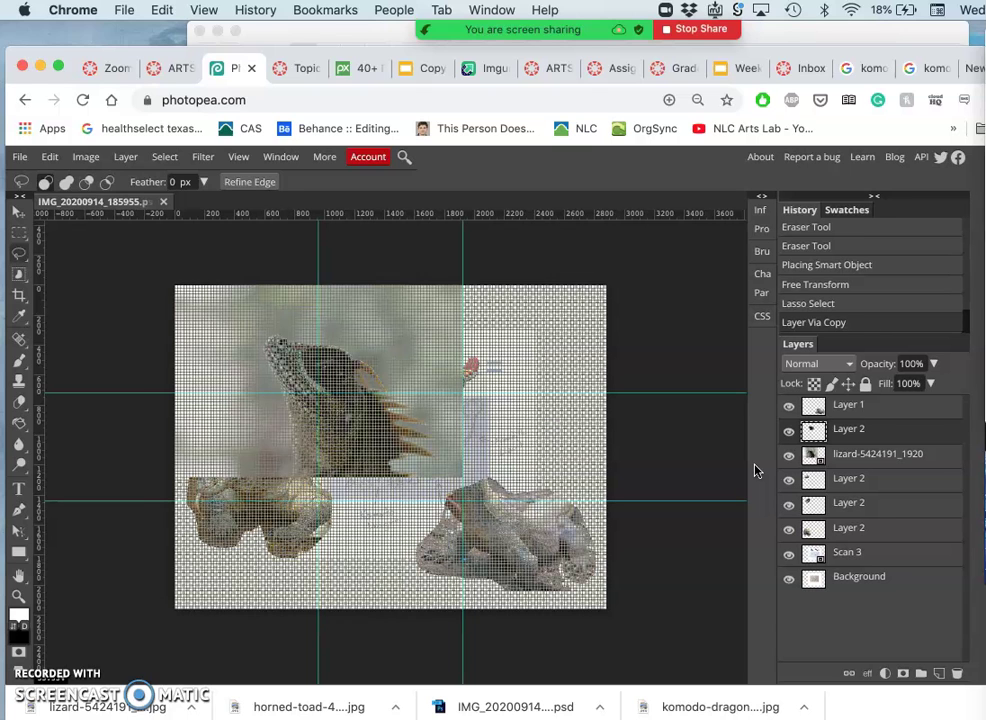
pyautogui.hotkey('ctrl', ';')
pyautogui.press("ctrl+'")
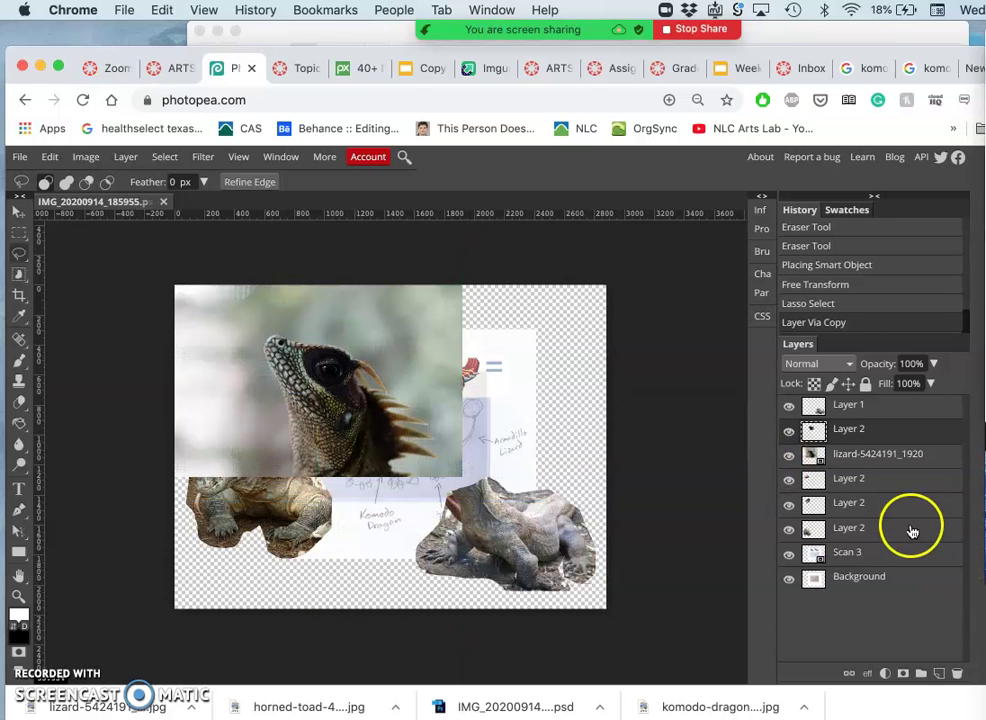
pyautogui.moveTo(877, 486); pyautogui.dragTo(865, 468)
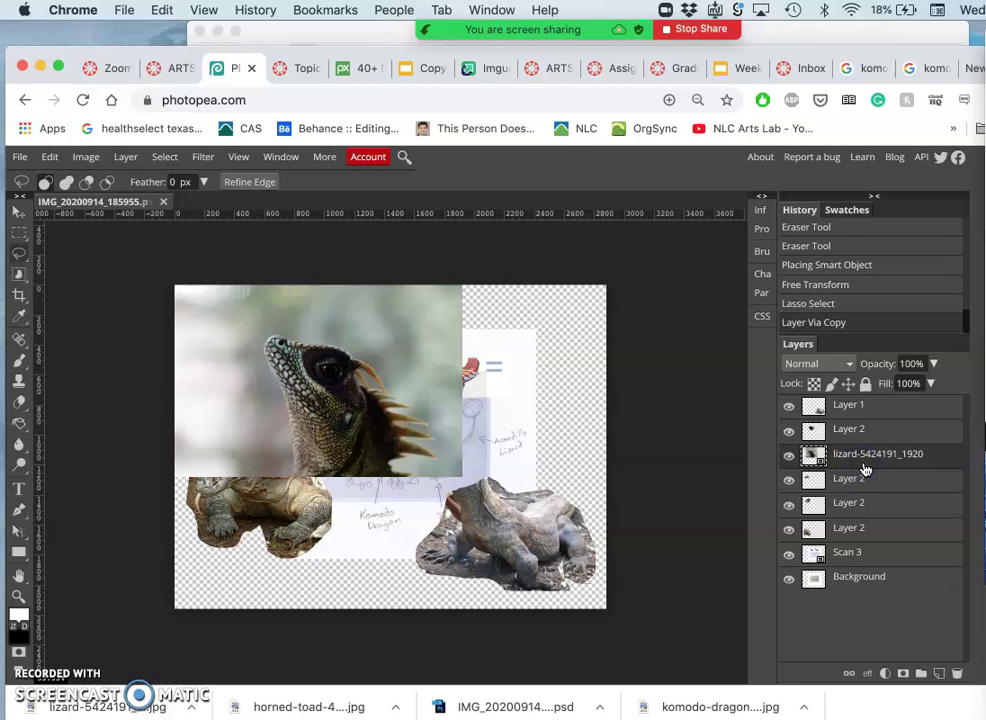
pyautogui.press('Delete')
# Step: Move the lizard eye-and-horn cut-out down and slightly left, away from the blended toad head
pyautogui.moveTo(817, 432); pyautogui.dragTo(727, 427)
pyautogui.scroll(5, 727, 427)
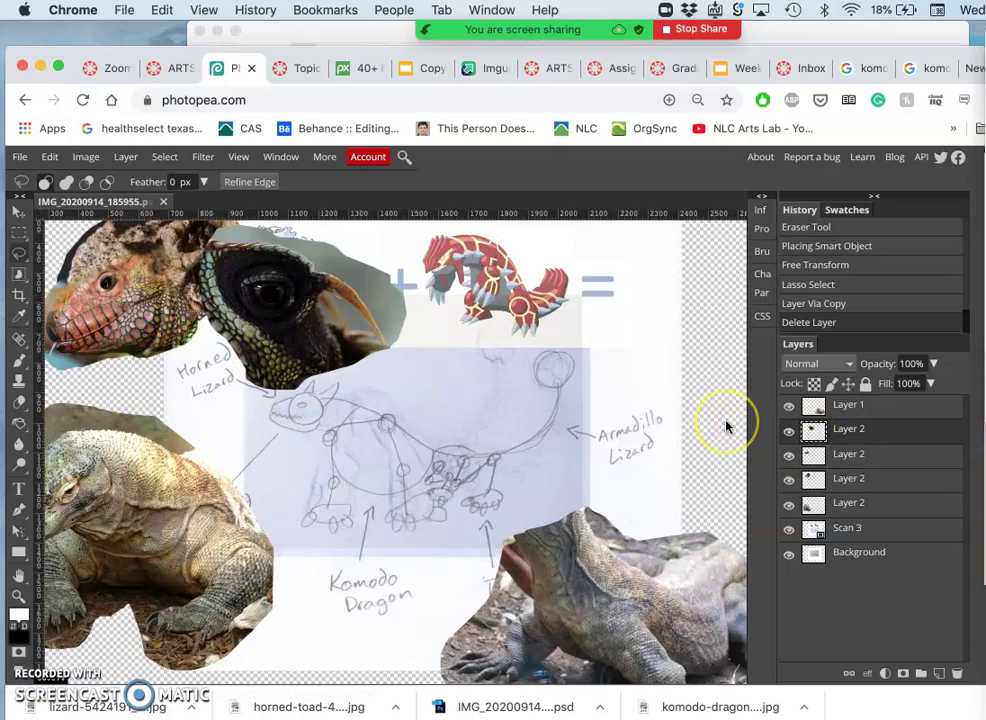
pyautogui.scroll(2, 323, 280)
pyautogui.hscroll(-2, 323, 280)
pyautogui.scroll(3, 323, 280)
pyautogui.hscroll(-4, 323, 280)
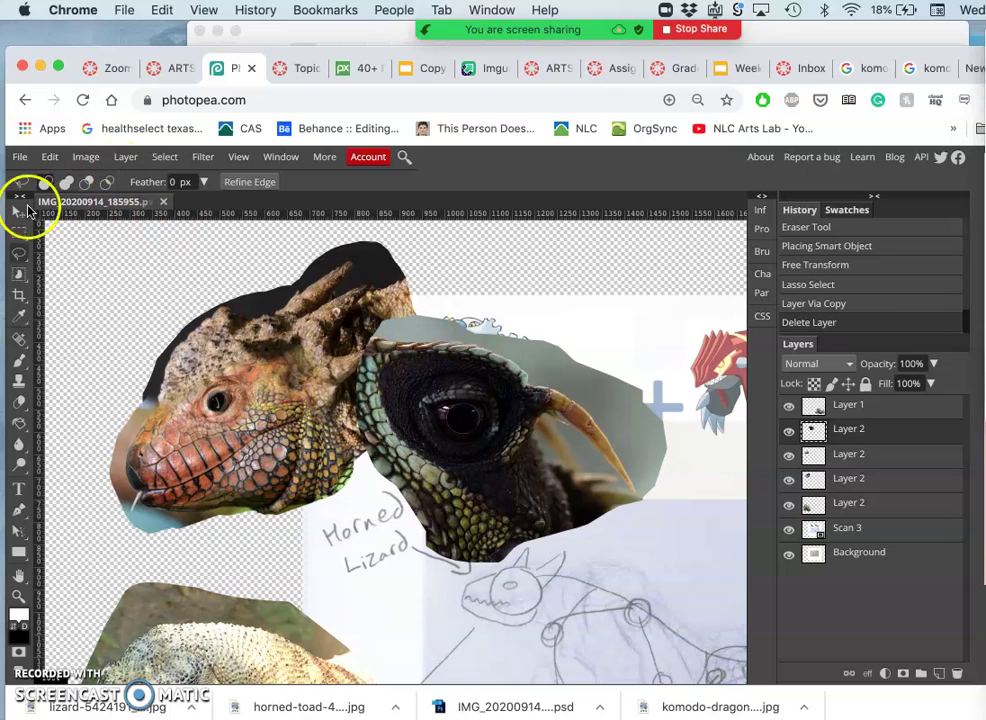
pyautogui.click(20, 211)
pyautogui.moveTo(484, 385); pyautogui.dragTo(435, 503)
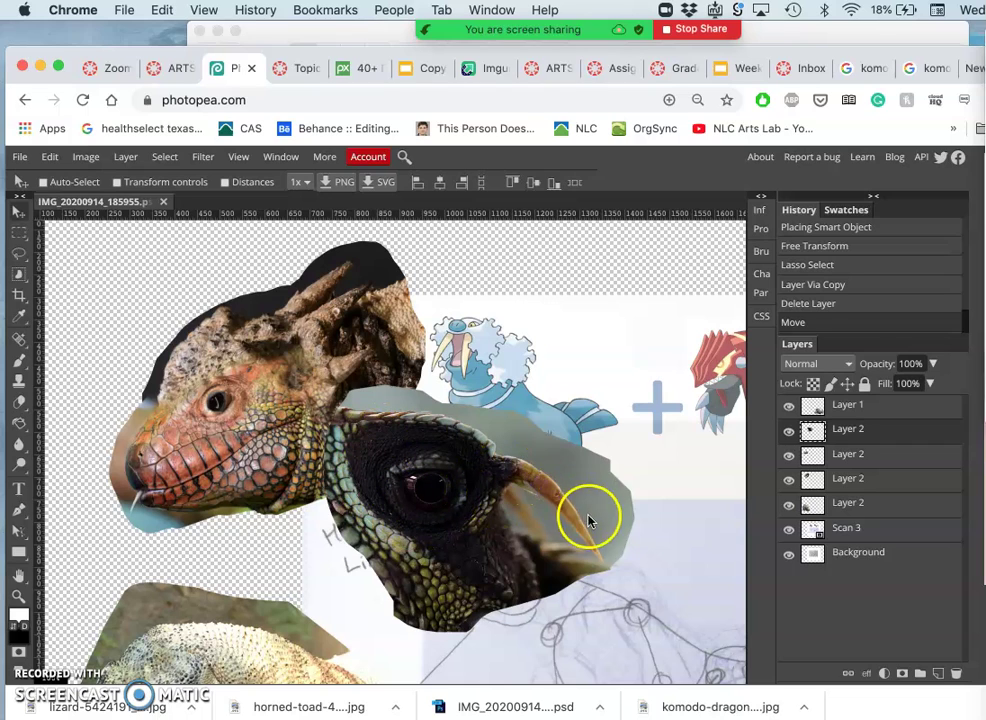
# Step: Lasso the curved orange horn, copy it to its own layer, and hide the eye cut-out layer it came from
pyautogui.click(20, 257)
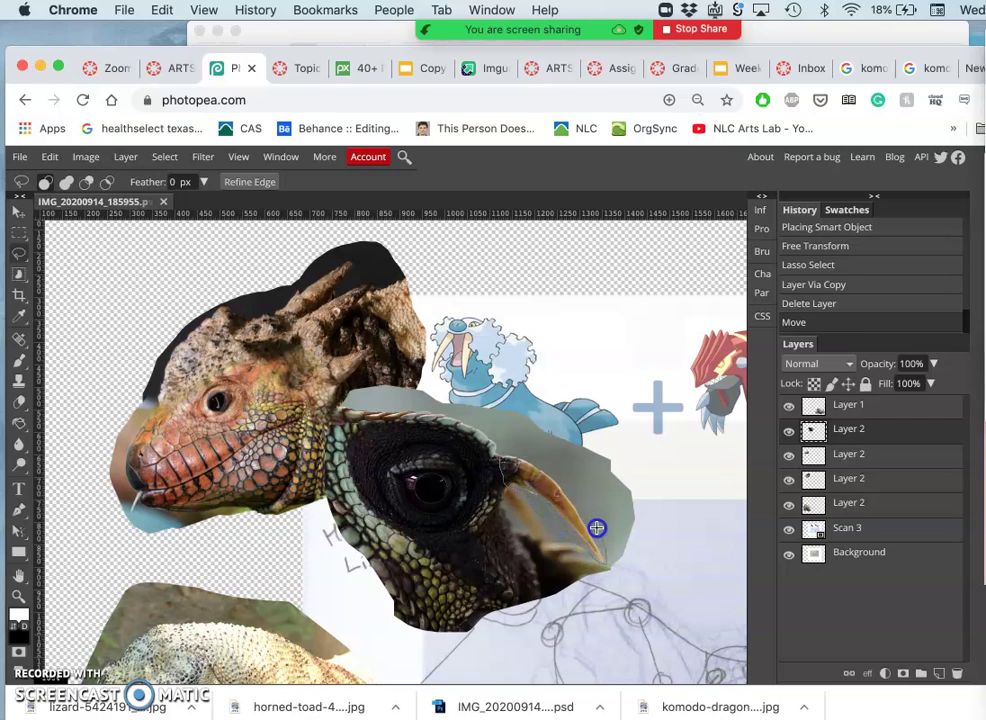
pyautogui.moveTo(507, 449); pyautogui.dragTo(477, 506)
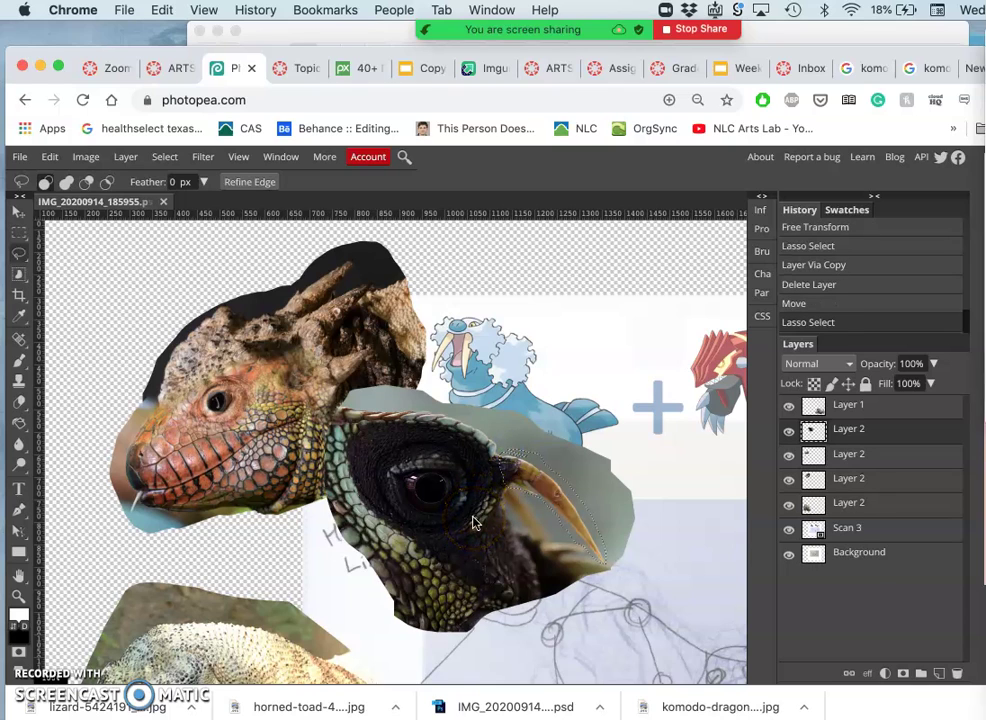
pyautogui.hotkey('ctrl', 'j')
pyautogui.click(789, 455)
pyautogui.click(539, 539)
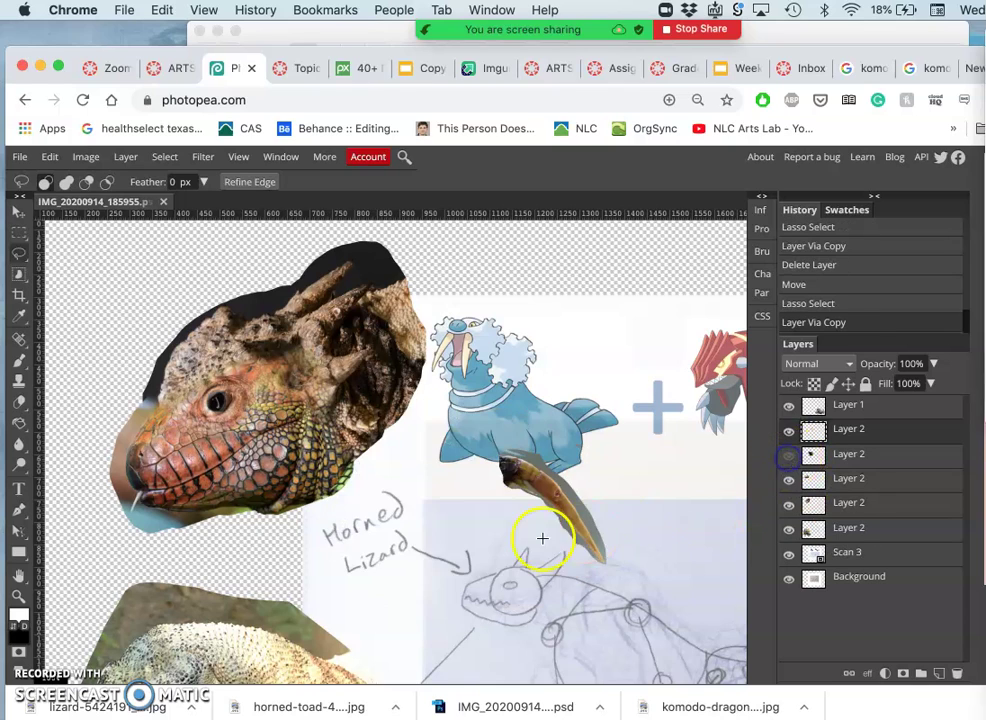
pyautogui.click(846, 442)
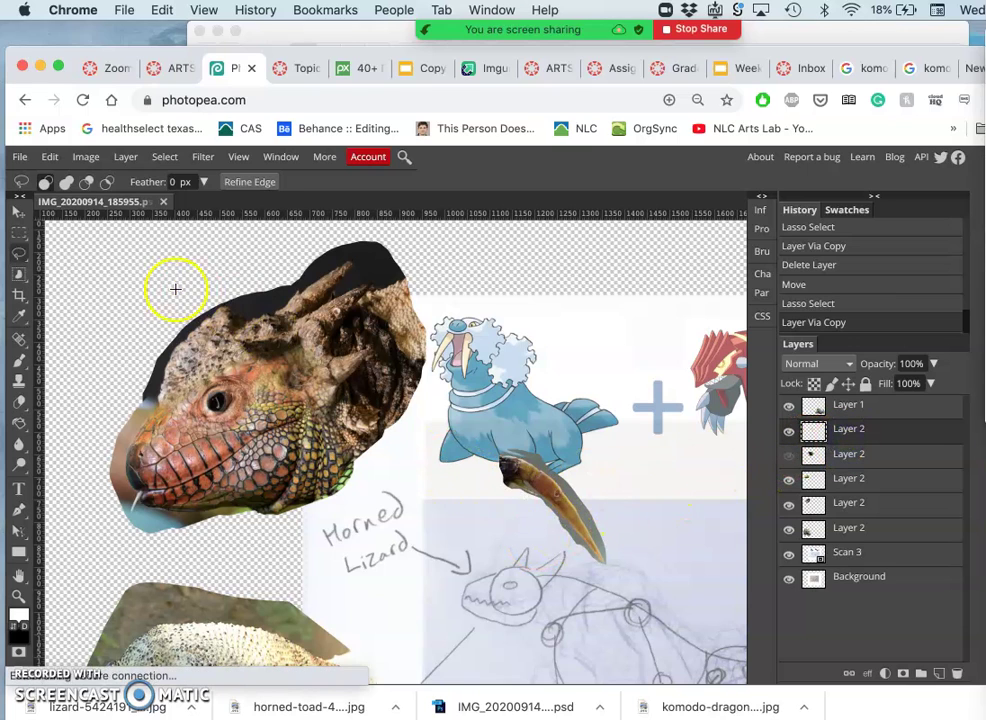
# Step: Place the copied horn on the red lizard's forehead, rotate it -93.6°, and show the eye cut-out layer again
pyautogui.click(19, 211)
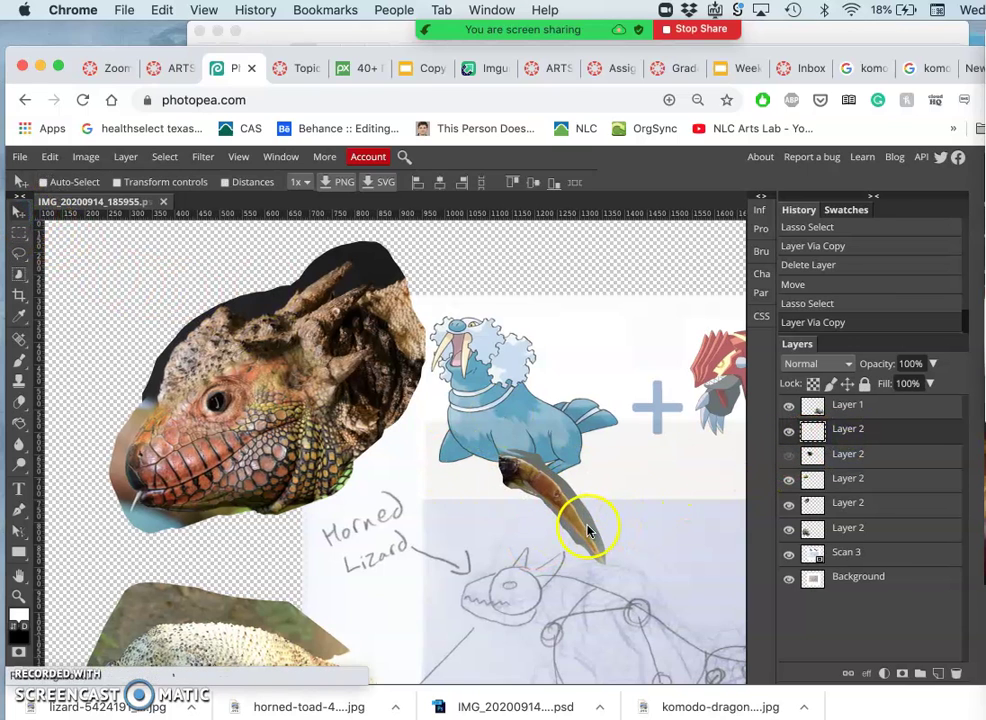
pyautogui.moveTo(583, 524); pyautogui.dragTo(287, 352)
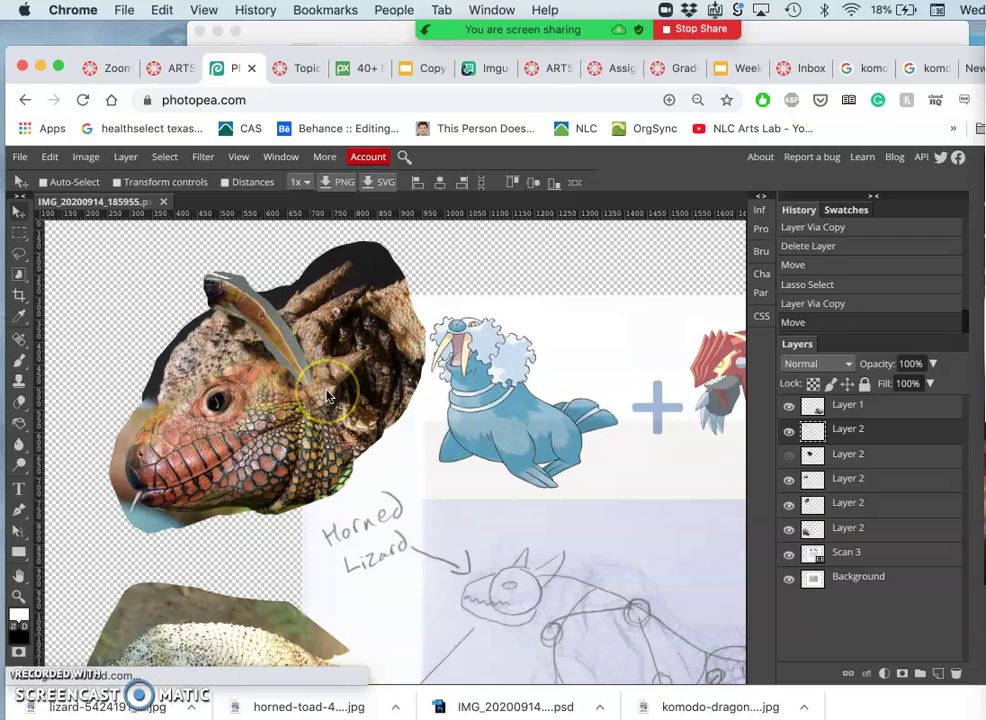
pyautogui.moveTo(328, 396); pyautogui.dragTo(256, 285)
pyautogui.hotkey('ctrl', 't')
pyautogui.click(309, 298)
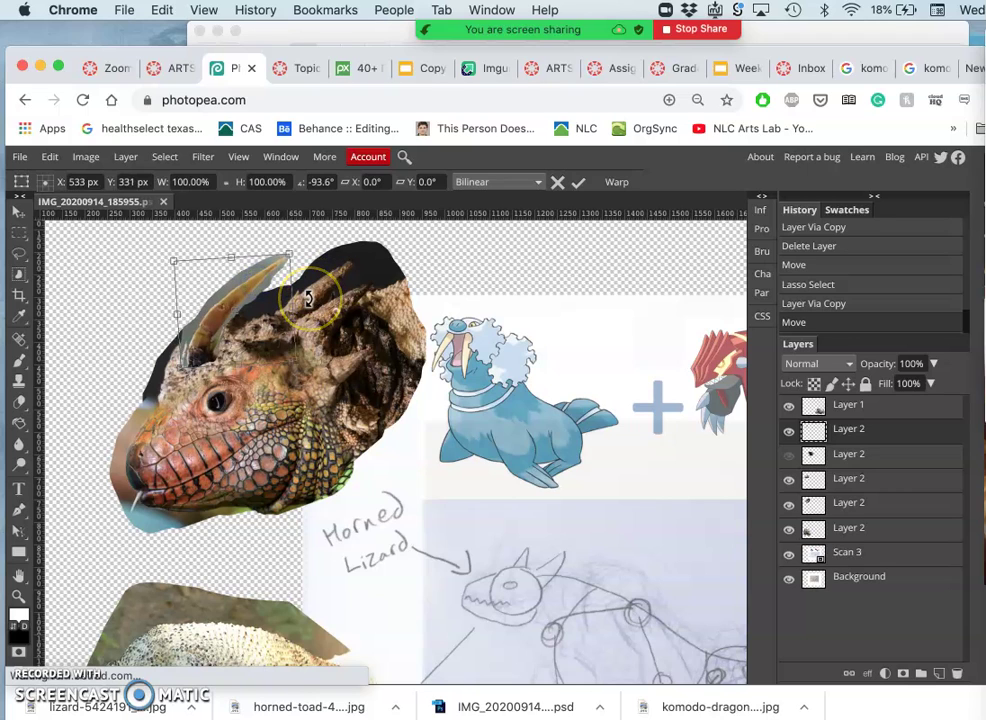
pyautogui.press('Return')
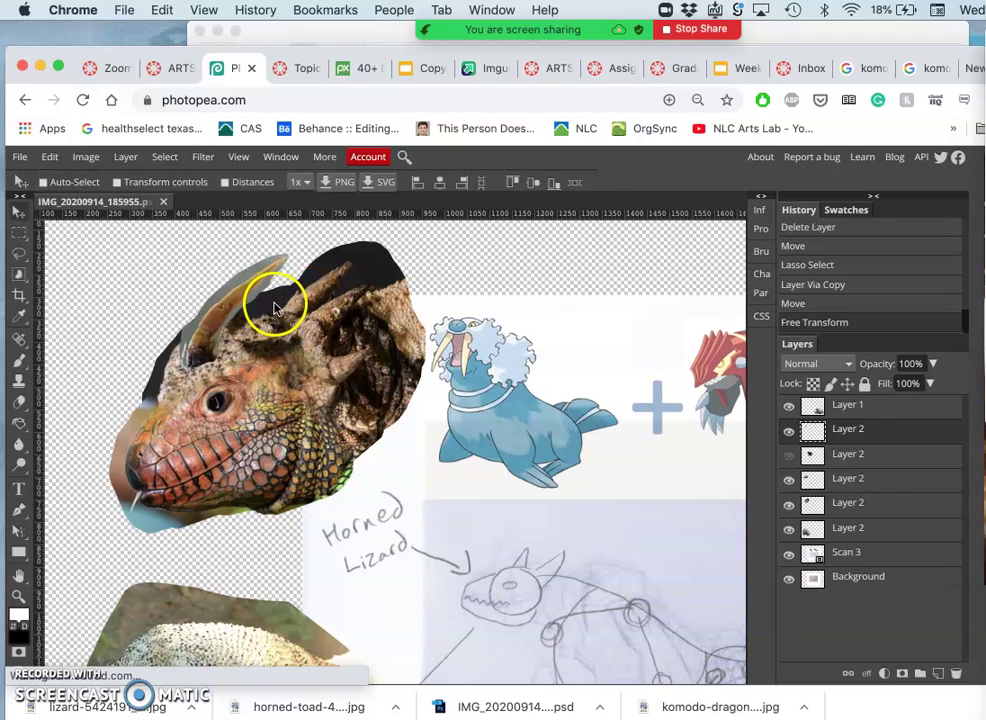
pyautogui.click(789, 458)
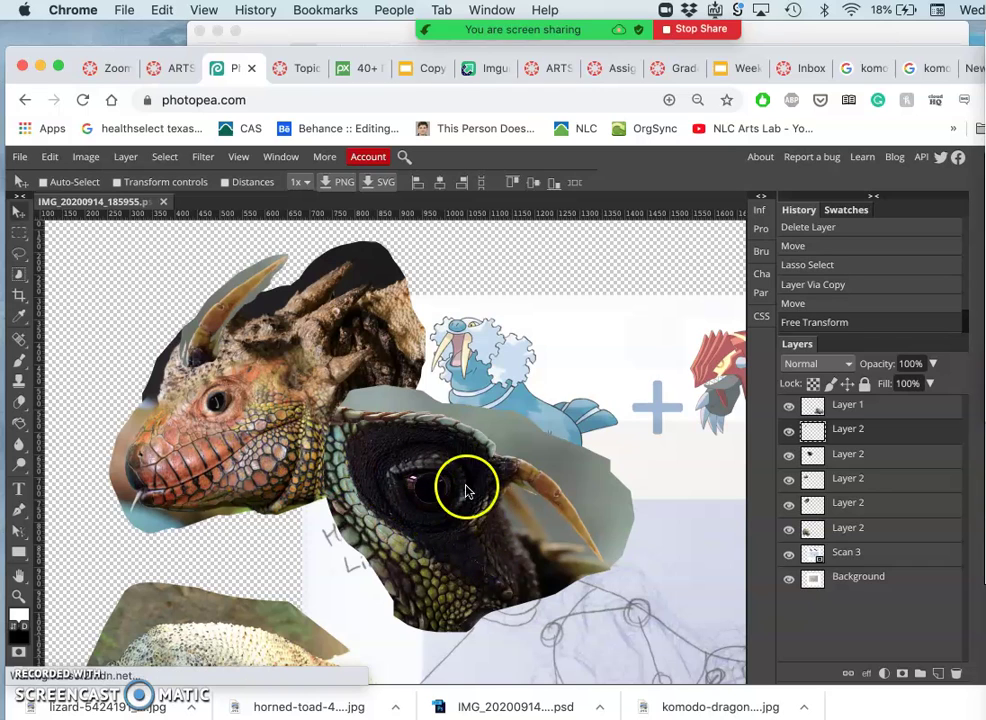
pyautogui.click(88, 157)
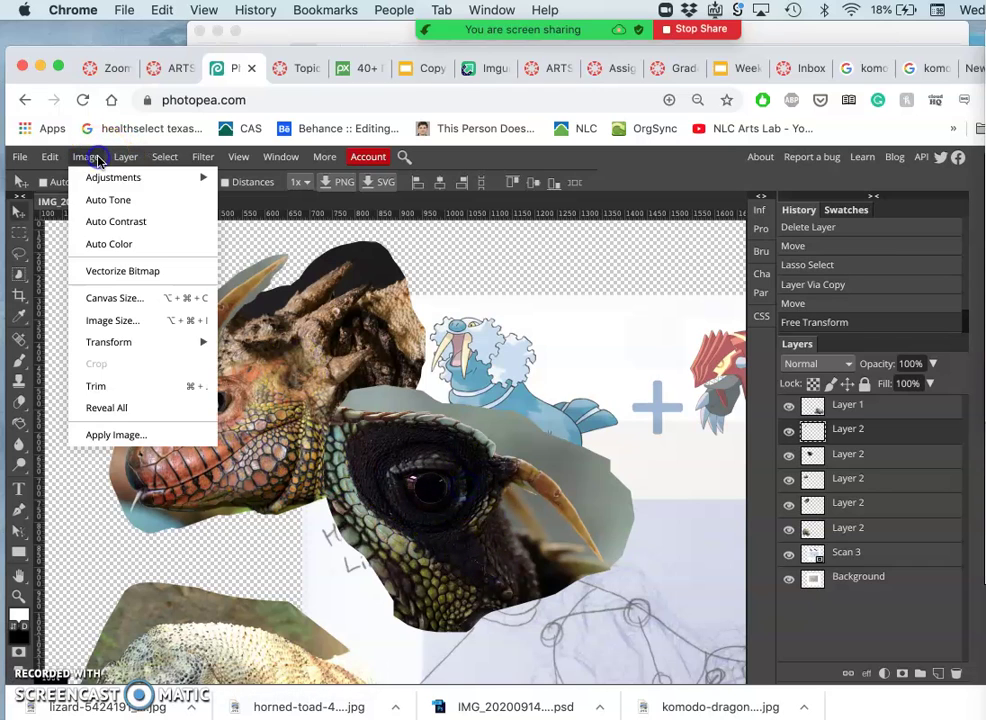
pyautogui.moveTo(108, 179)
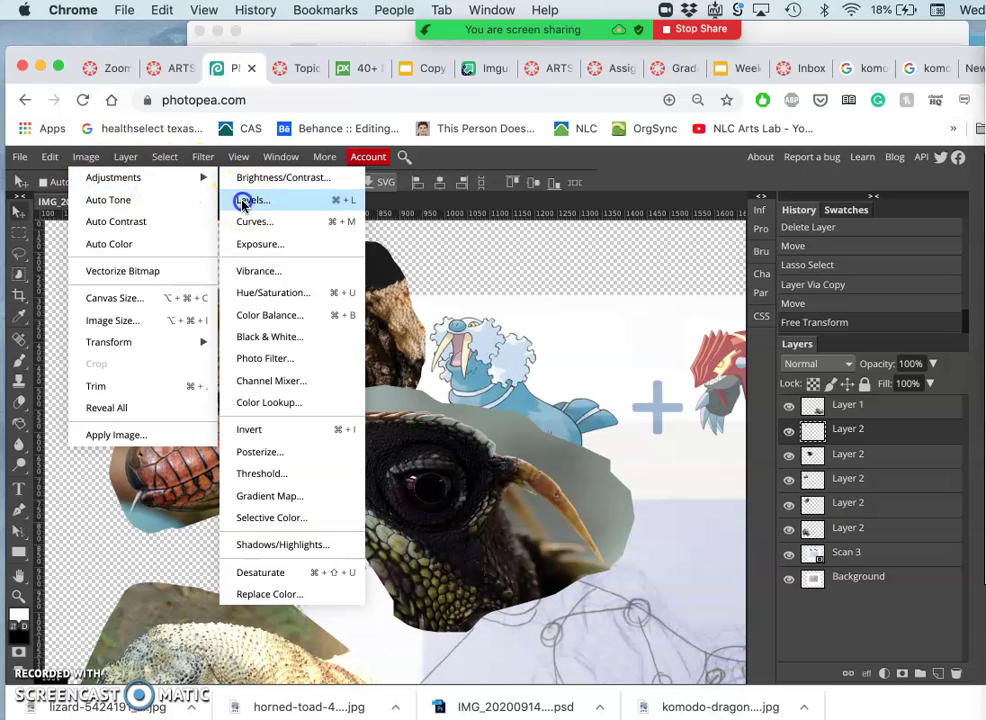
pyautogui.click(246, 199)
pyautogui.moveTo(340, 276); pyautogui.dragTo(707, 232)
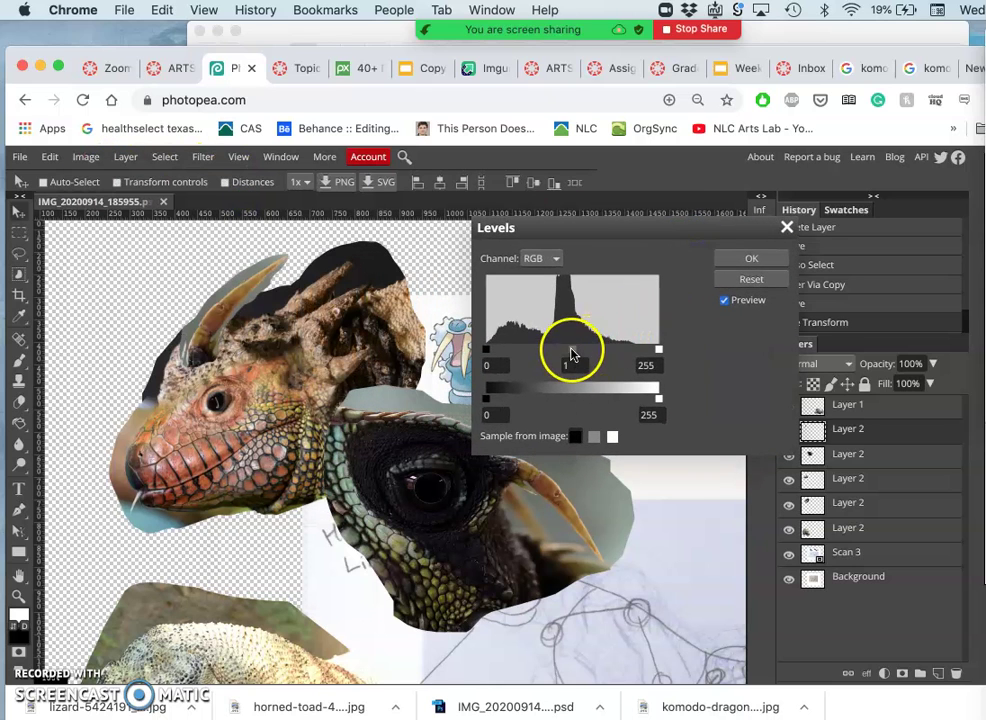
pyautogui.moveTo(572, 352)
pyautogui.mouseDown()
pyautogui.moveTo(536, 353)
pyautogui.moveTo(560, 352)
pyautogui.mouseUp()
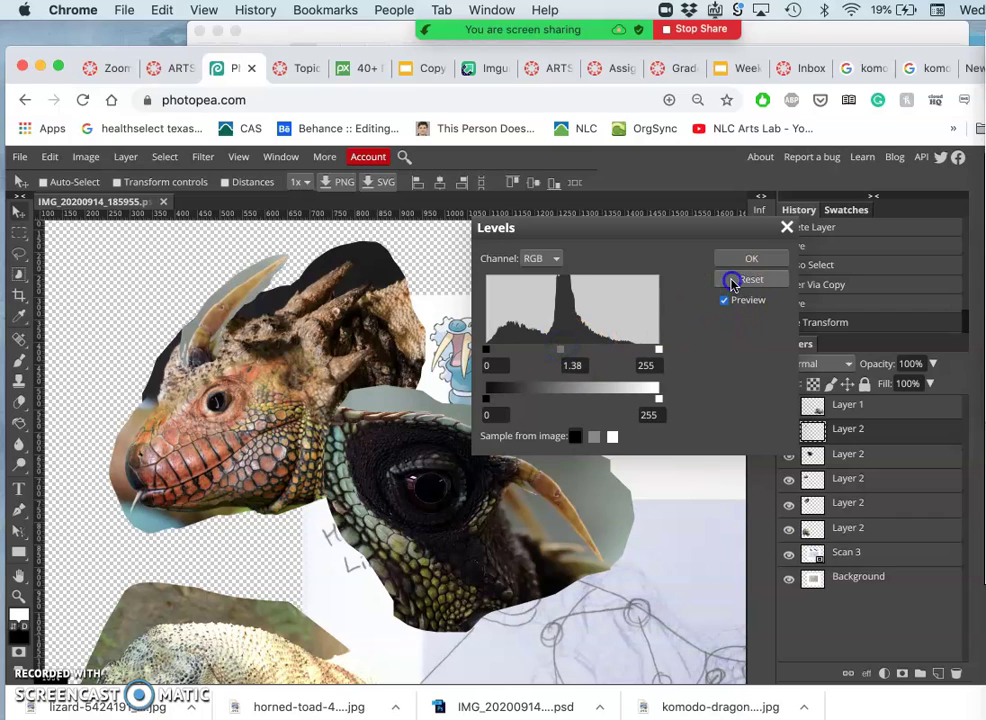
pyautogui.click(751, 279)
pyautogui.click(788, 229)
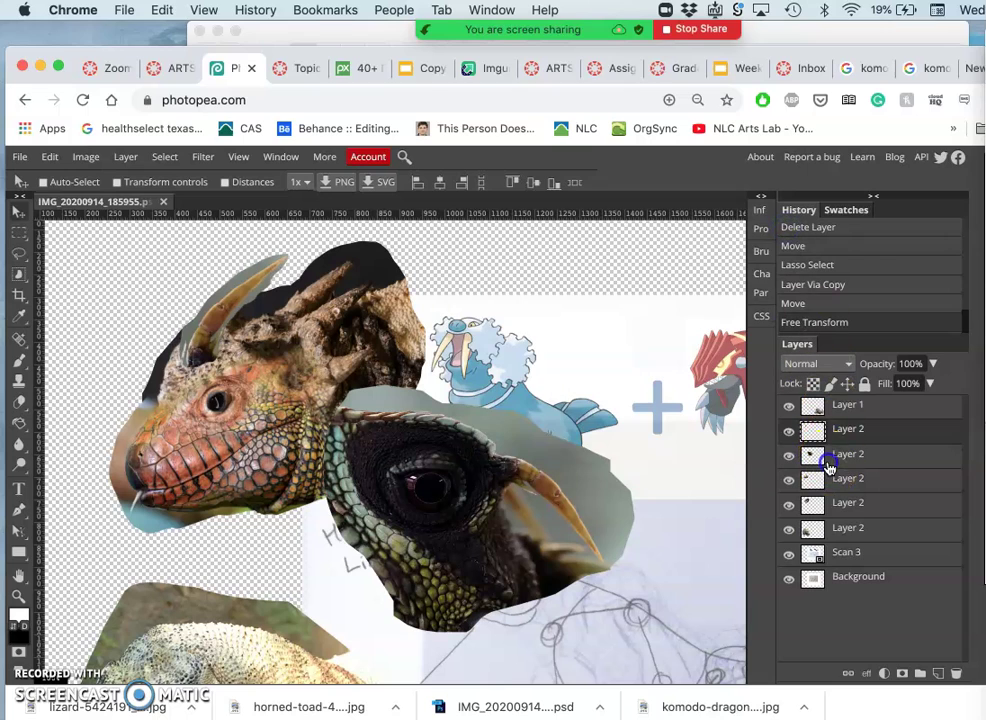
# Step: Brighten the lizard eye cut-out layer with Levels, using a midtone value of 1.92 and a white input of 216
pyautogui.click(826, 455)
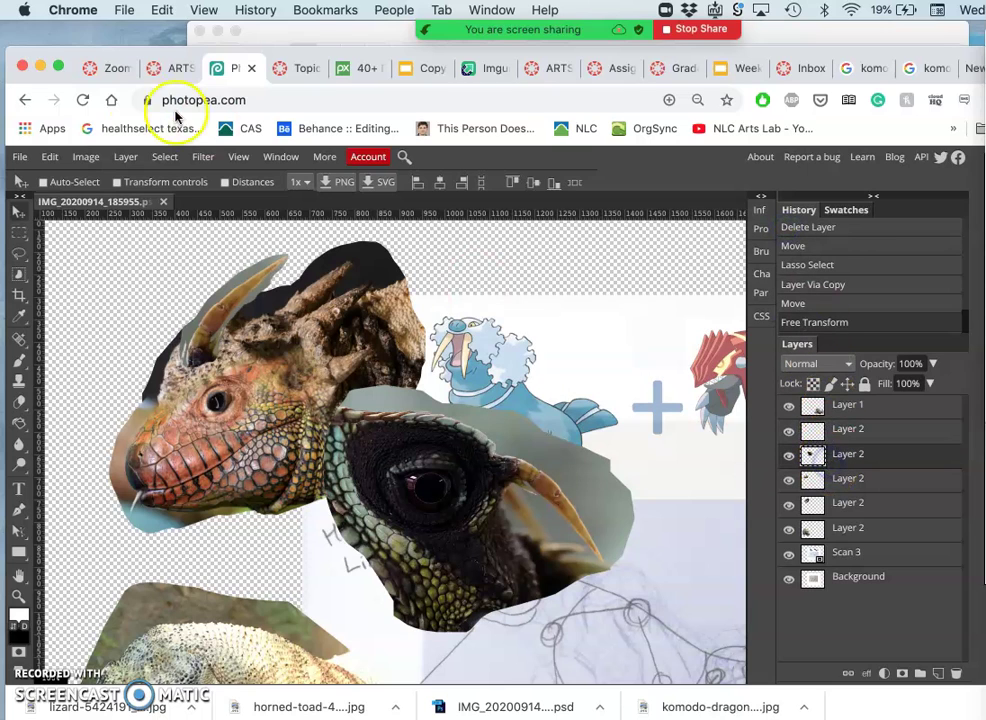
pyautogui.click(86, 164)
pyautogui.moveTo(202, 176)
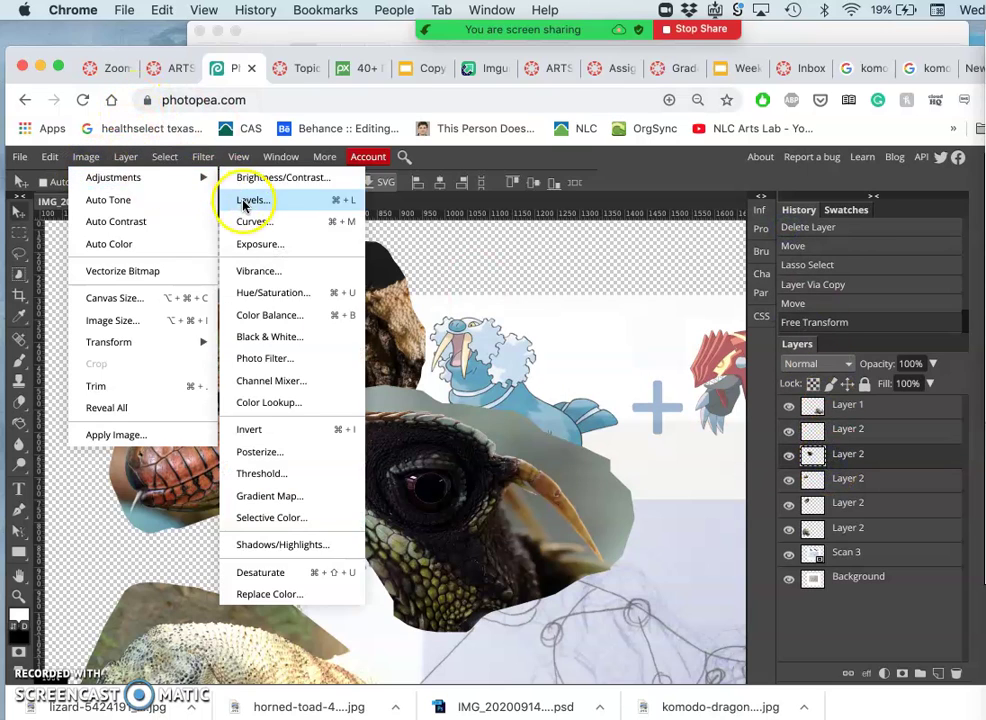
pyautogui.click(240, 200)
pyautogui.moveTo(568, 348); pyautogui.dragTo(543, 350)
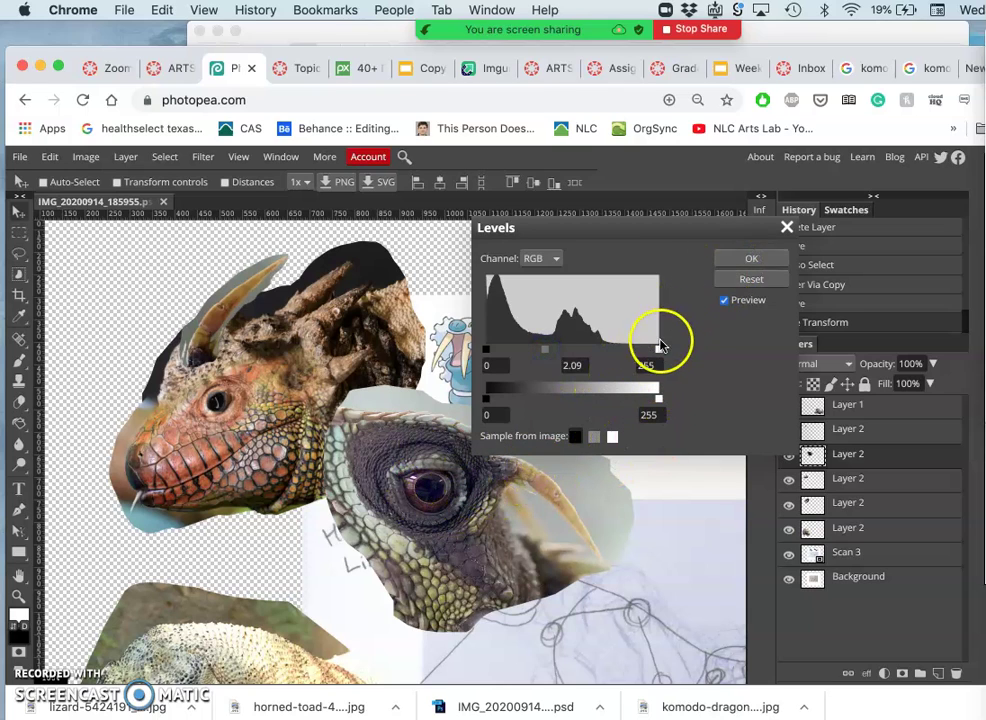
pyautogui.moveTo(658, 349); pyautogui.dragTo(632, 353)
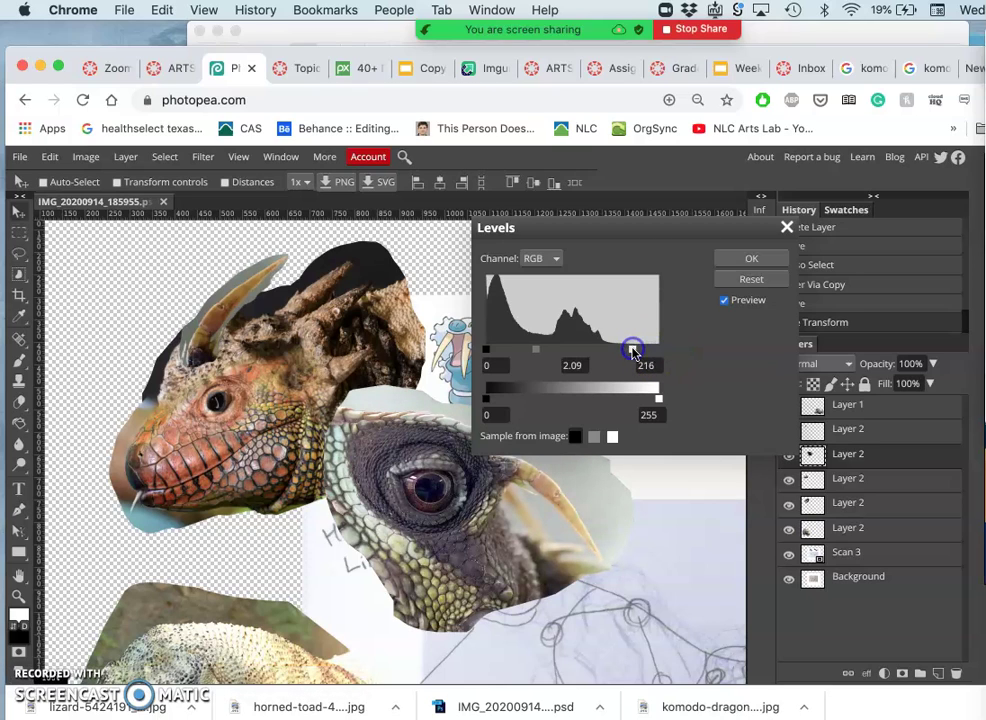
pyautogui.moveTo(536, 349)
pyautogui.mouseDown()
pyautogui.moveTo(547, 350)
pyautogui.moveTo(538, 355)
pyautogui.mouseUp()
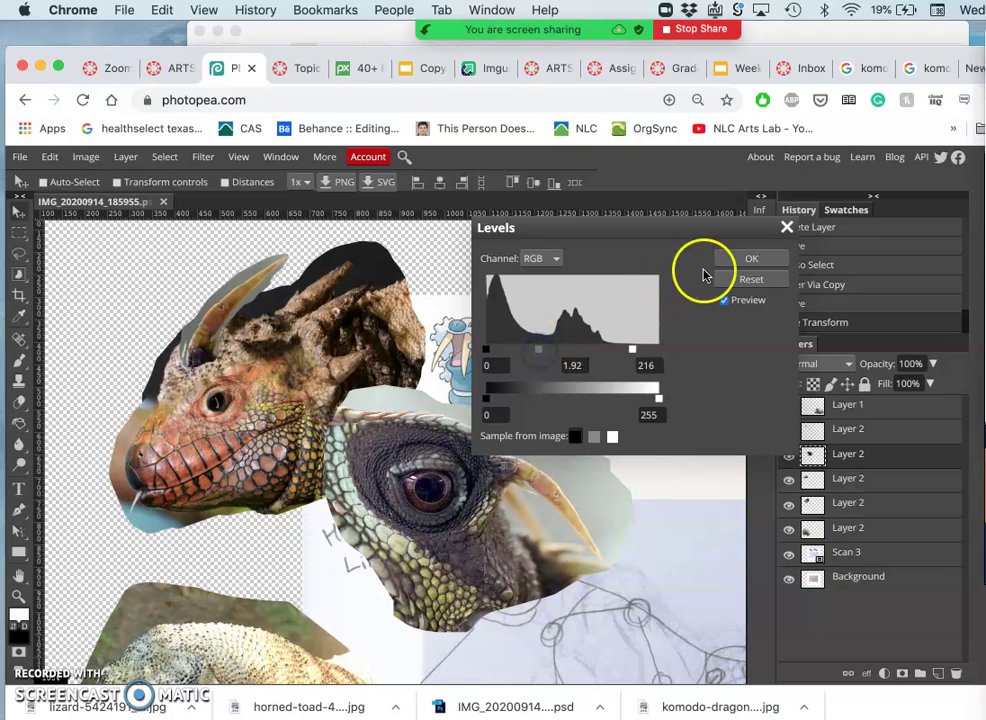
pyautogui.click(735, 258)
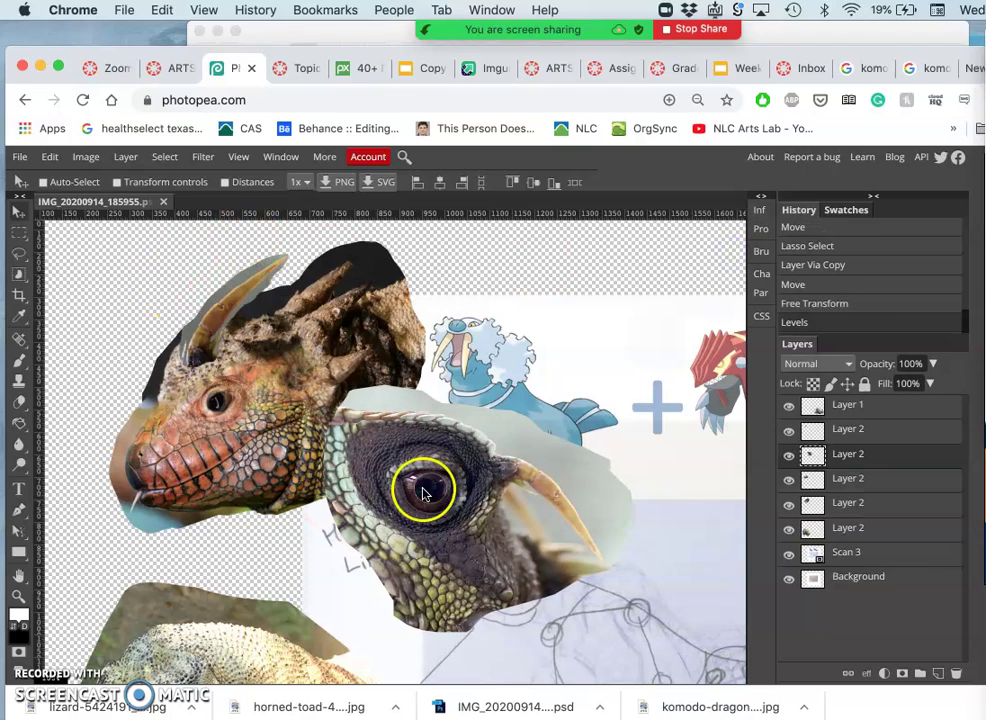
# Step: Raise the saturation of the lizard eye cut-out to 67 with Hue/Saturation
pyautogui.click(86, 158)
pyautogui.moveTo(104, 176)
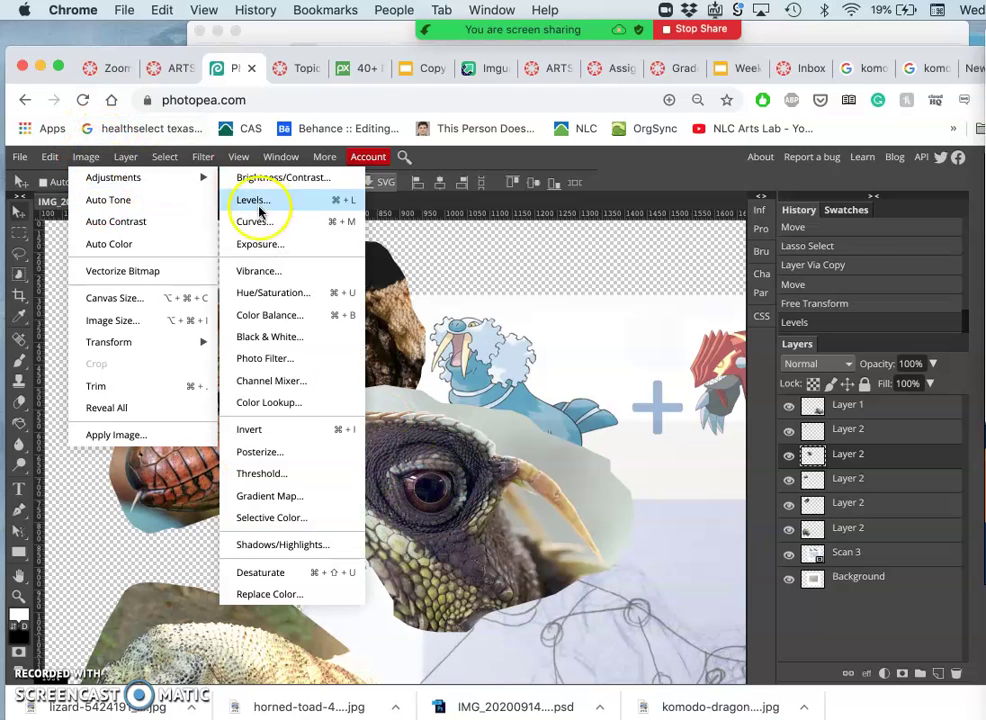
pyautogui.click(256, 291)
pyautogui.moveTo(290, 268); pyautogui.dragTo(662, 215)
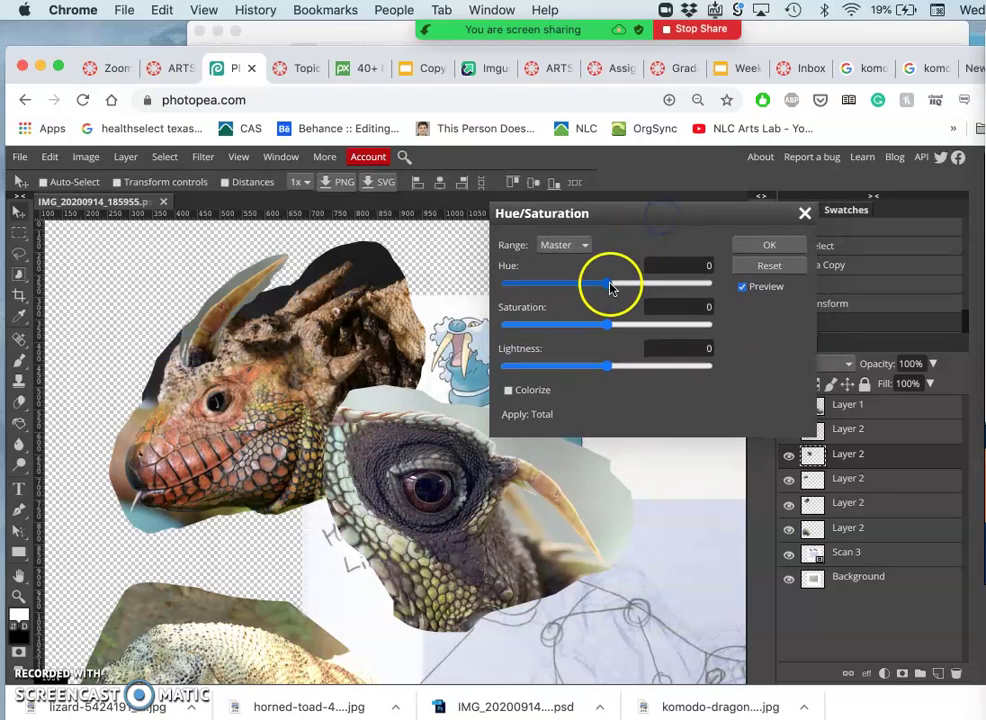
pyautogui.moveTo(606, 325); pyautogui.dragTo(648, 335)
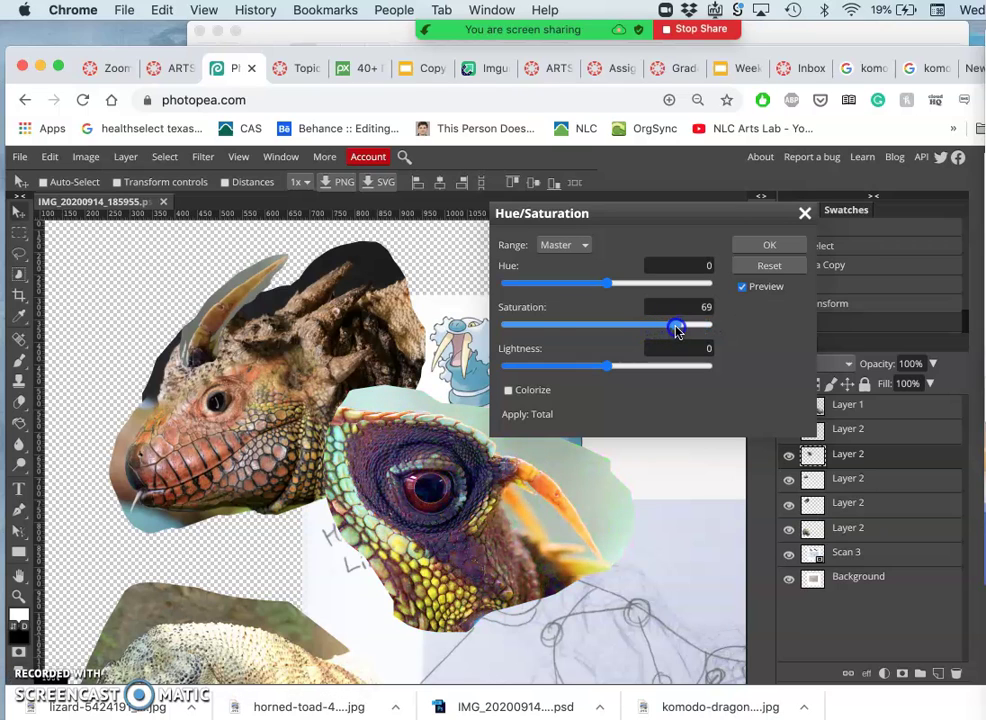
pyautogui.moveTo(684, 329); pyautogui.dragTo(675, 325)
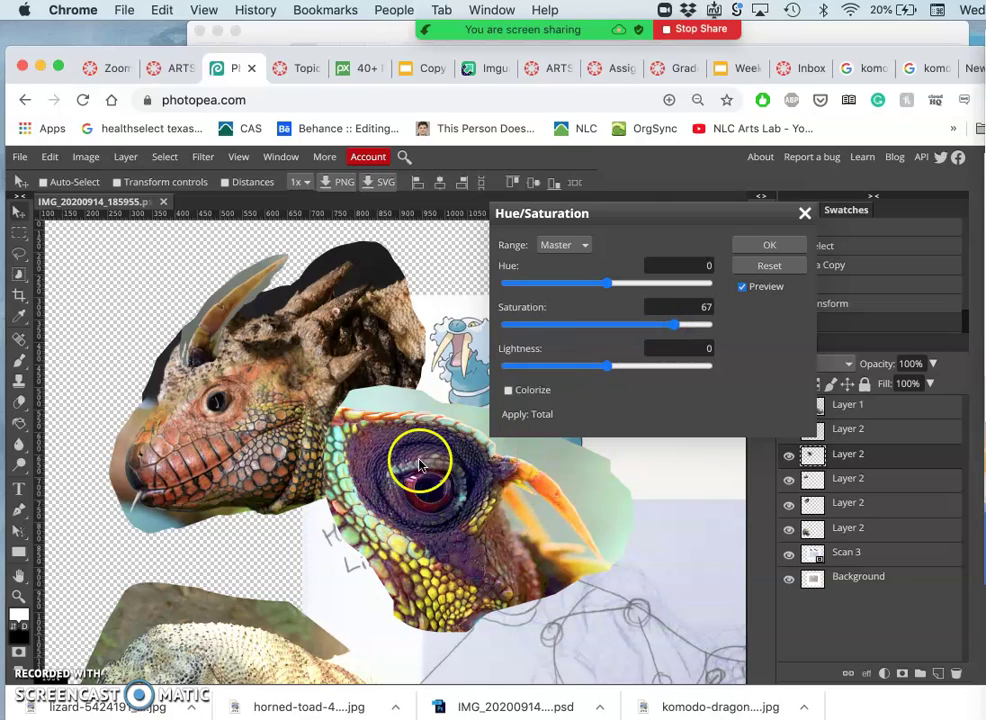
pyautogui.click(762, 247)
# Step: Start a Color Balance adjustment on the lizard eye cut-out, setting the shadows to red 35 and green 28
pyautogui.click(86, 158)
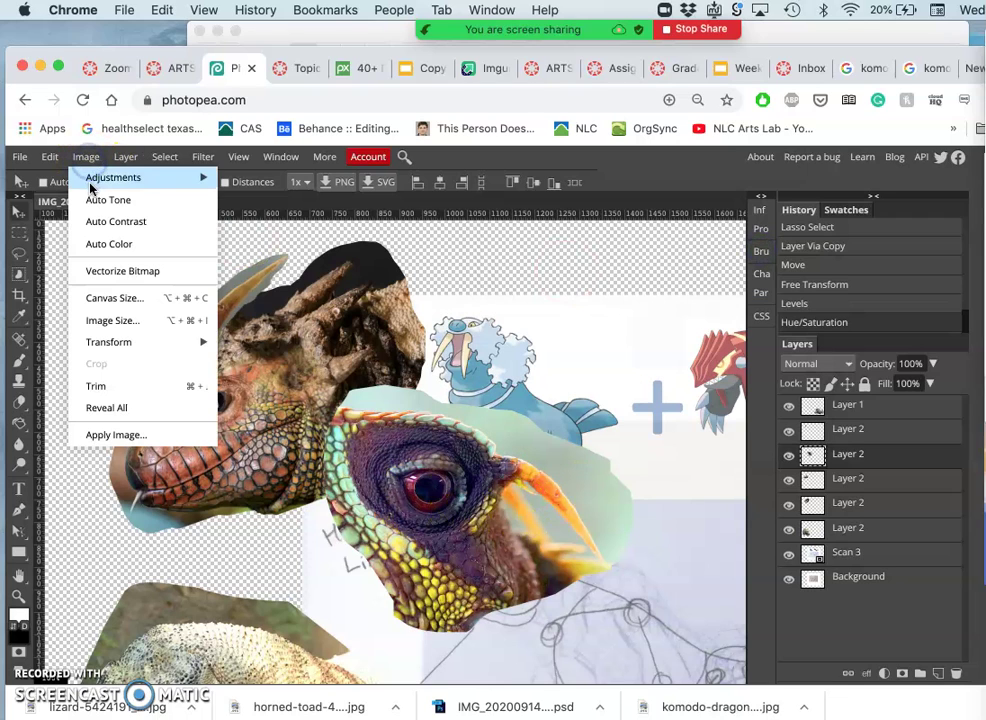
pyautogui.moveTo(130, 176)
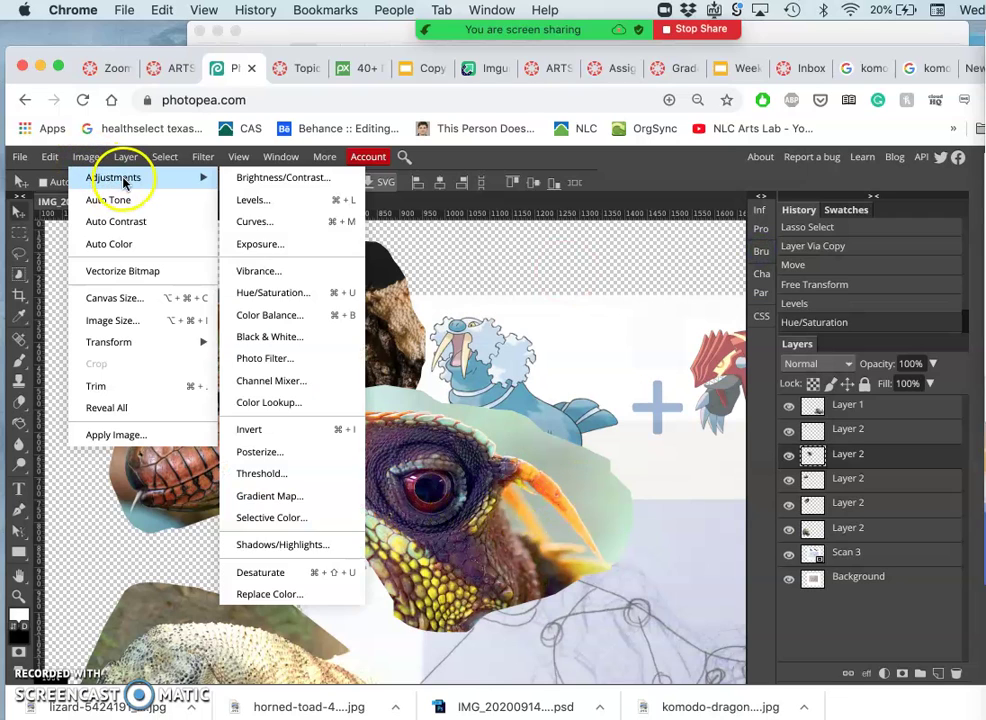
pyautogui.click(257, 312)
pyautogui.moveTo(326, 271); pyautogui.dragTo(684, 224)
pyautogui.moveTo(598, 289); pyautogui.dragTo(622, 292)
pyautogui.moveTo(590, 330); pyautogui.dragTo(619, 336)
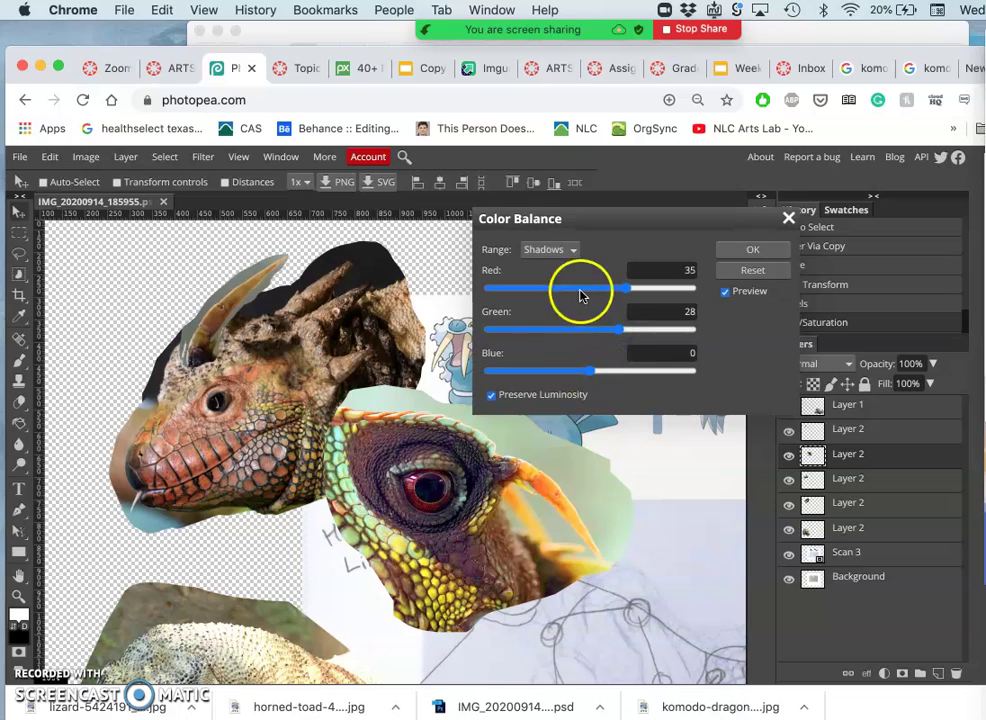
# Step: Set the Color Balance highlights of the eye cut-out to green -31 and blue -36
pyautogui.click(548, 249)
pyautogui.click(551, 275)
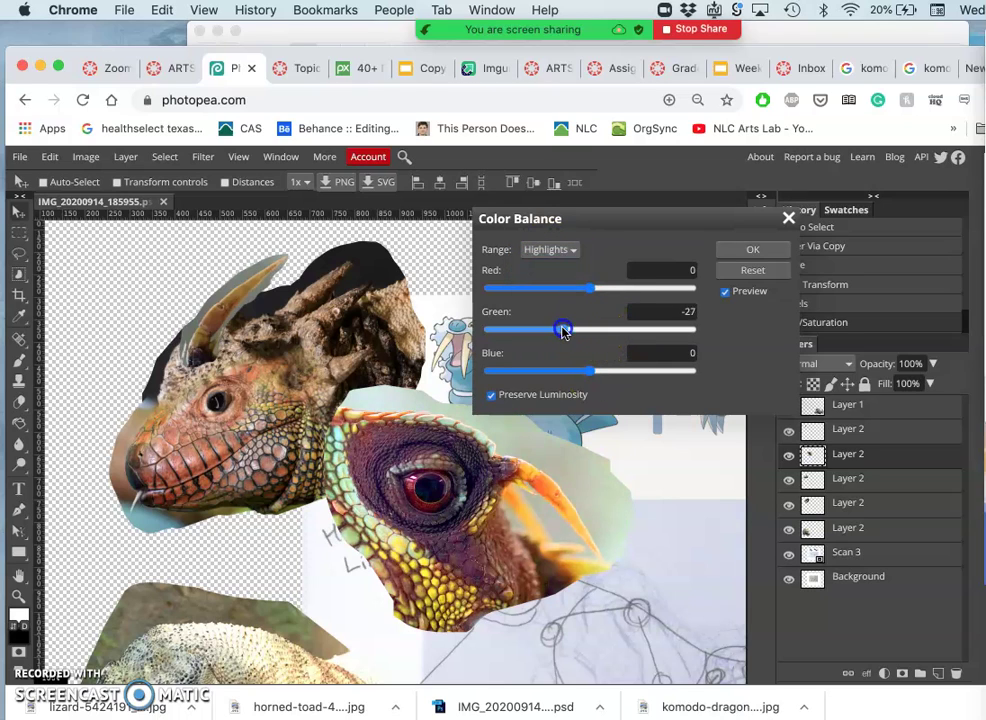
pyautogui.moveTo(557, 332); pyautogui.dragTo(562, 332)
pyautogui.moveTo(590, 370); pyautogui.dragTo(577, 377)
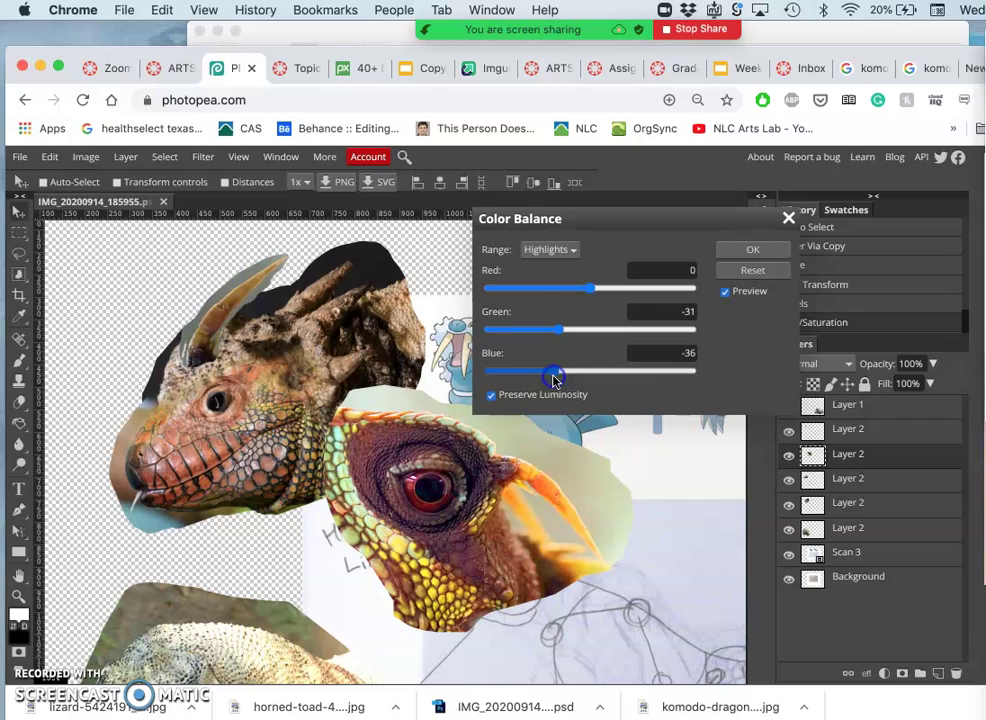
# Step: Set the Color Balance midtones to red -4 and green 7 with slightly reduced blue, and apply the adjustment
pyautogui.click(537, 253)
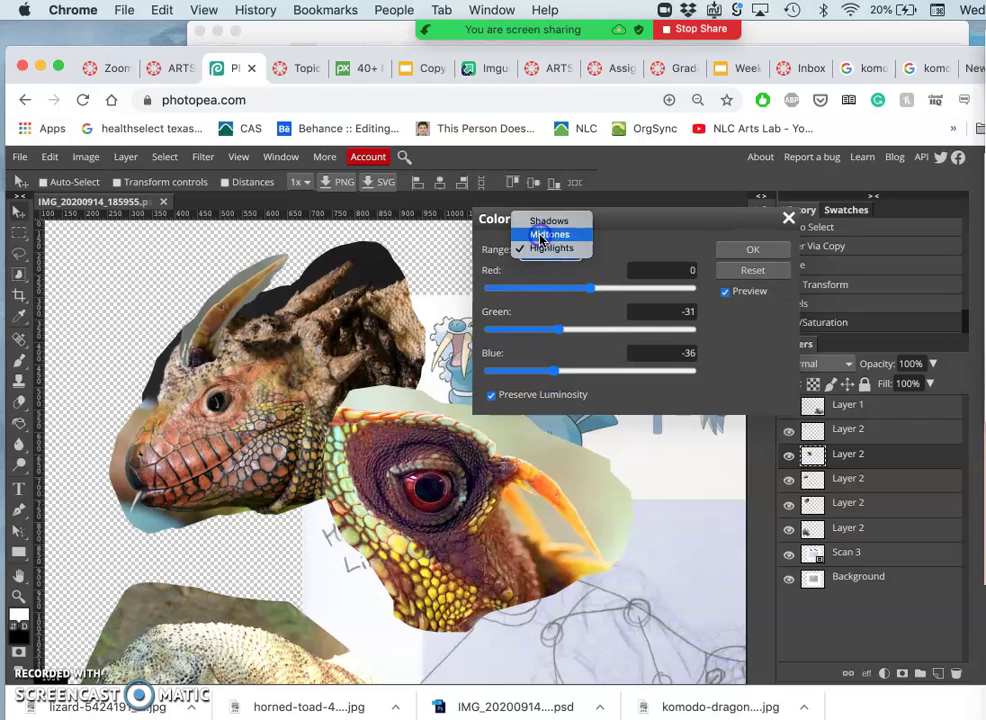
pyautogui.click(540, 235)
pyautogui.click(589, 331)
pyautogui.moveTo(591, 289)
pyautogui.mouseDown()
pyautogui.moveTo(618, 290)
pyautogui.moveTo(591, 293)
pyautogui.mouseUp()
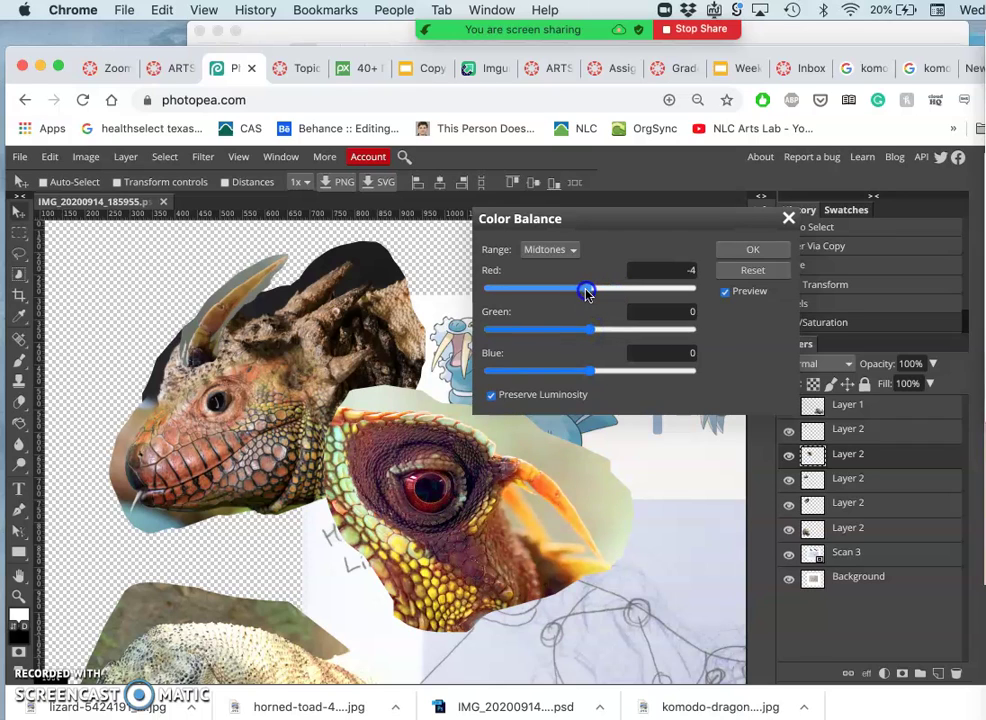
pyautogui.click(588, 331)
pyautogui.moveTo(588, 334)
pyautogui.mouseDown()
pyautogui.moveTo(620, 335)
pyautogui.moveTo(599, 335)
pyautogui.mouseUp()
pyautogui.click(590, 370)
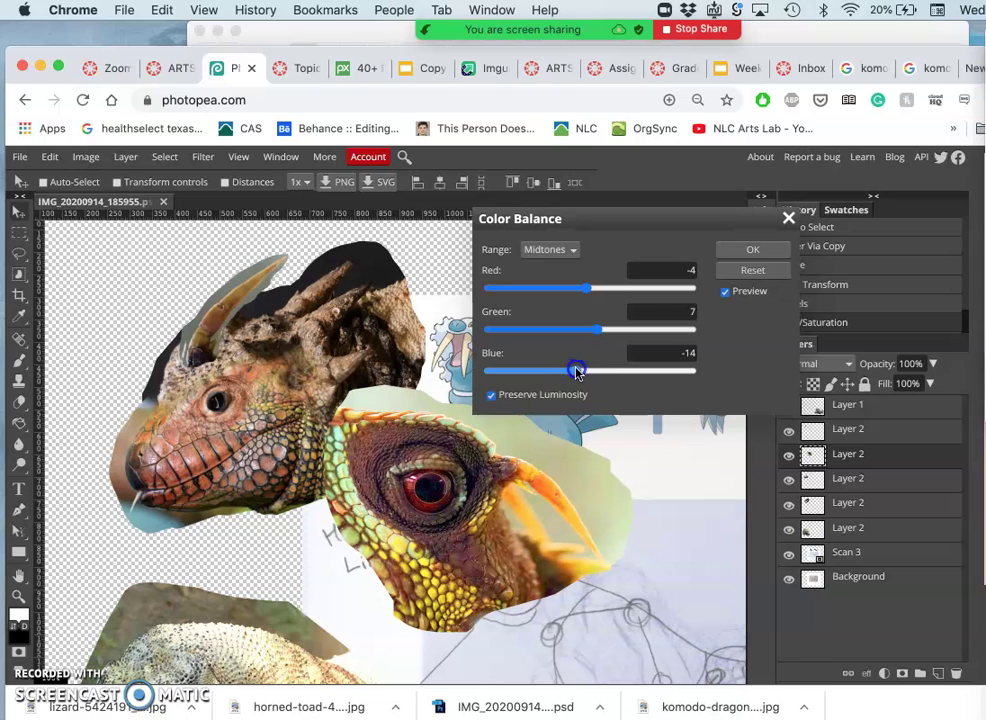
pyautogui.moveTo(577, 373); pyautogui.dragTo(582, 371)
pyautogui.click(748, 251)
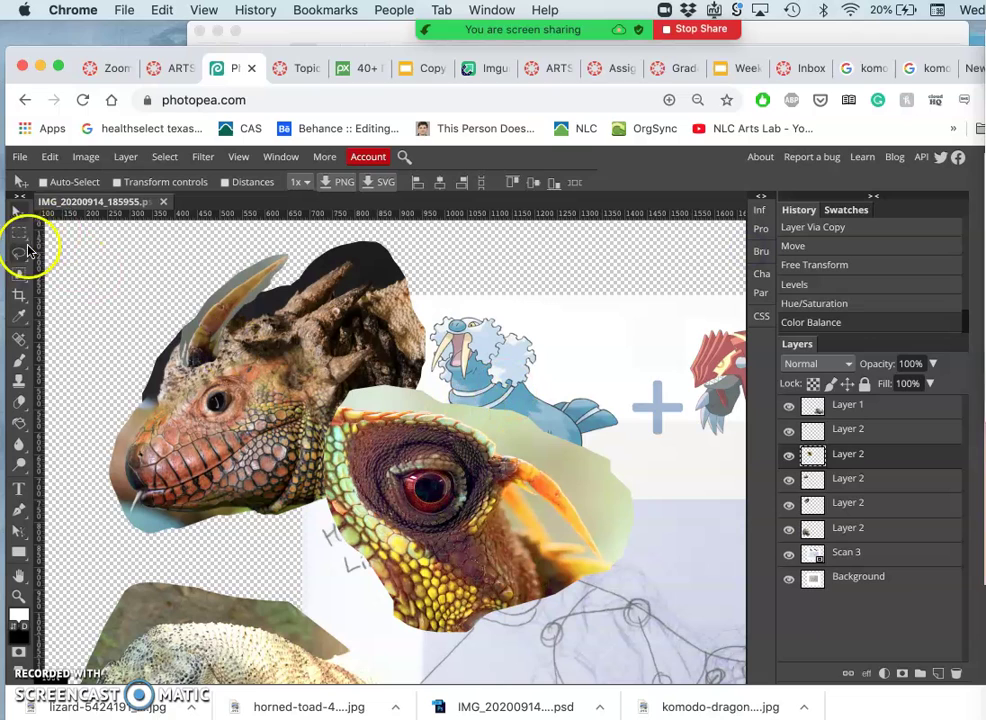
# Step: Lasso the red eye with its surrounding purple skin and copy it to its own layer
pyautogui.click(24, 252)
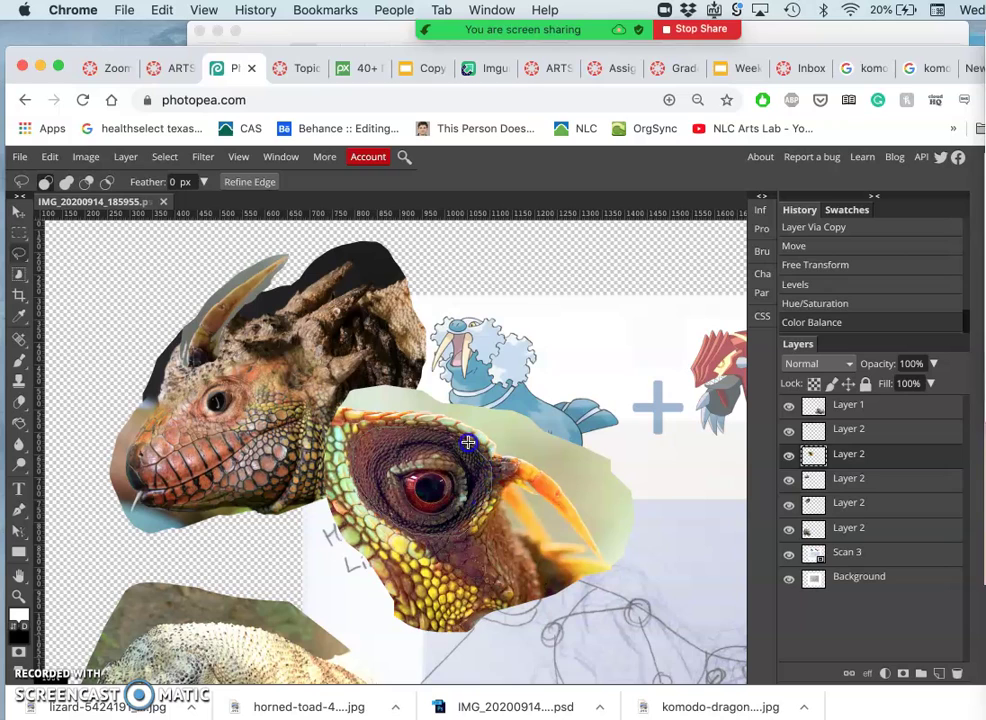
pyautogui.moveTo(422, 424); pyautogui.dragTo(445, 471)
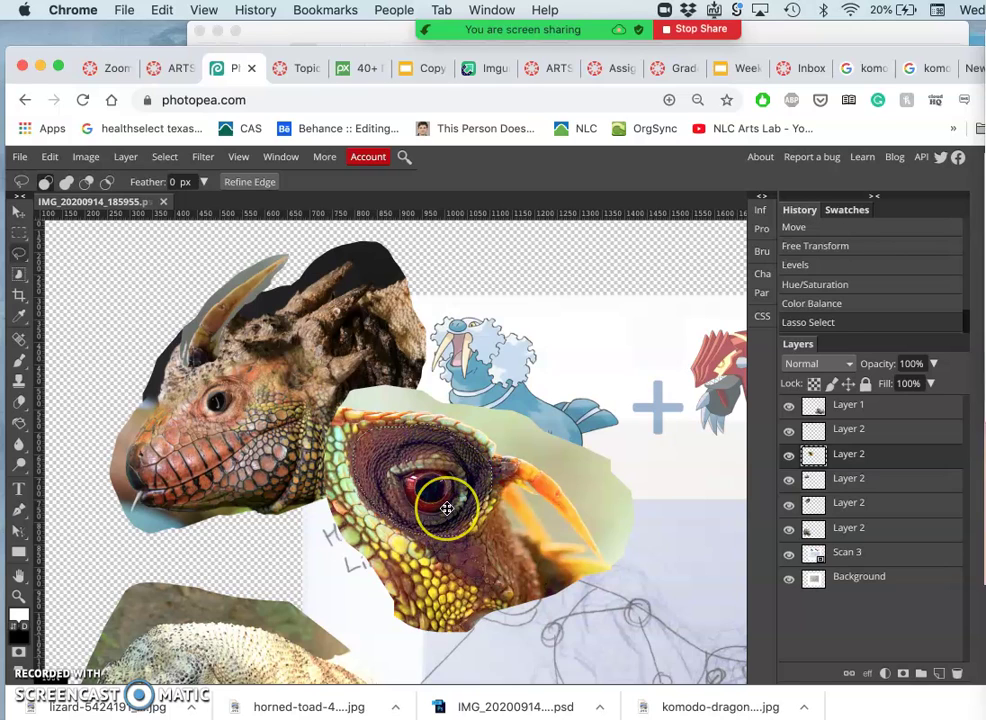
pyautogui.hotkey('ctrl', 'j')
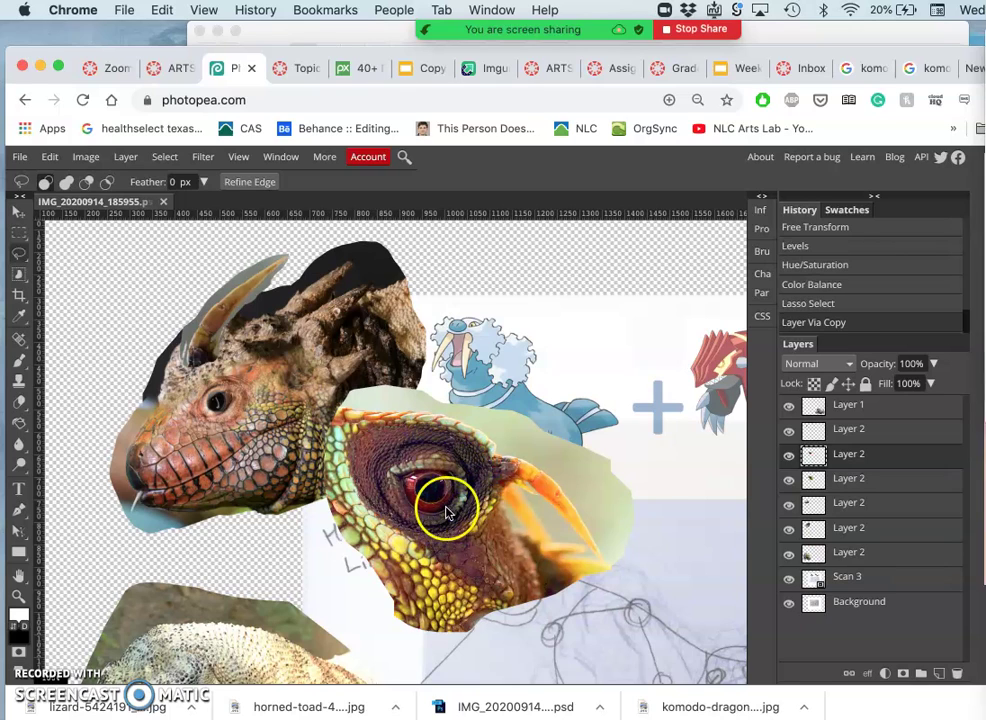
# Step: Hide and delete the larger lizard cut-out layer the eye was copied from
pyautogui.click(788, 480)
pyautogui.click(845, 470)
pyautogui.press('Delete')
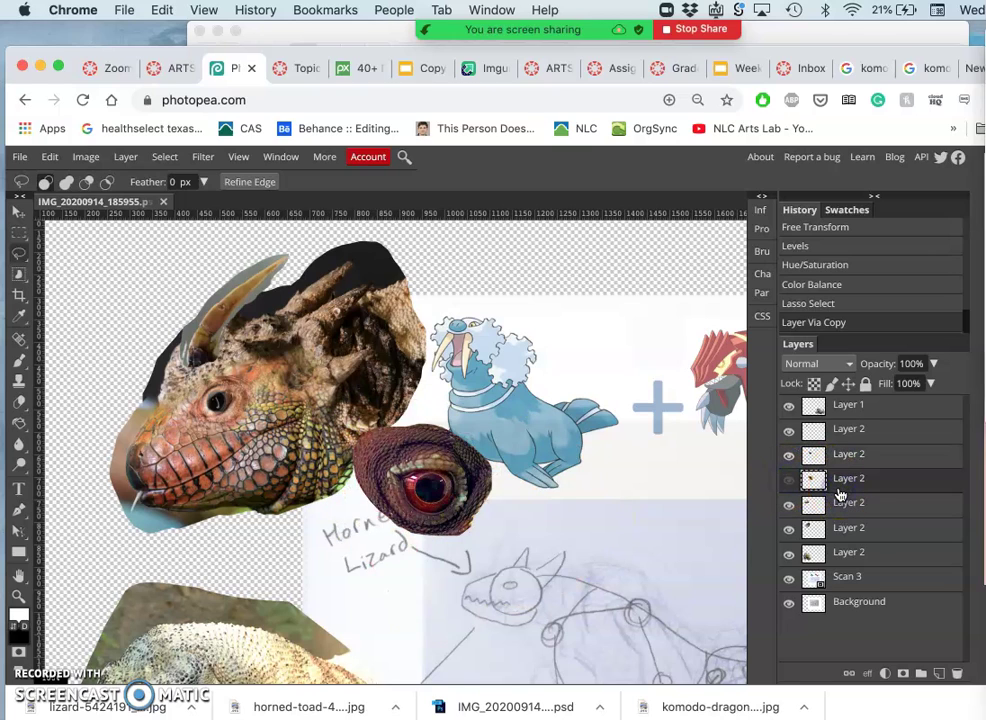
# Step: Reduce the opacity of the copied eye layer to 69%
pyautogui.click(842, 462)
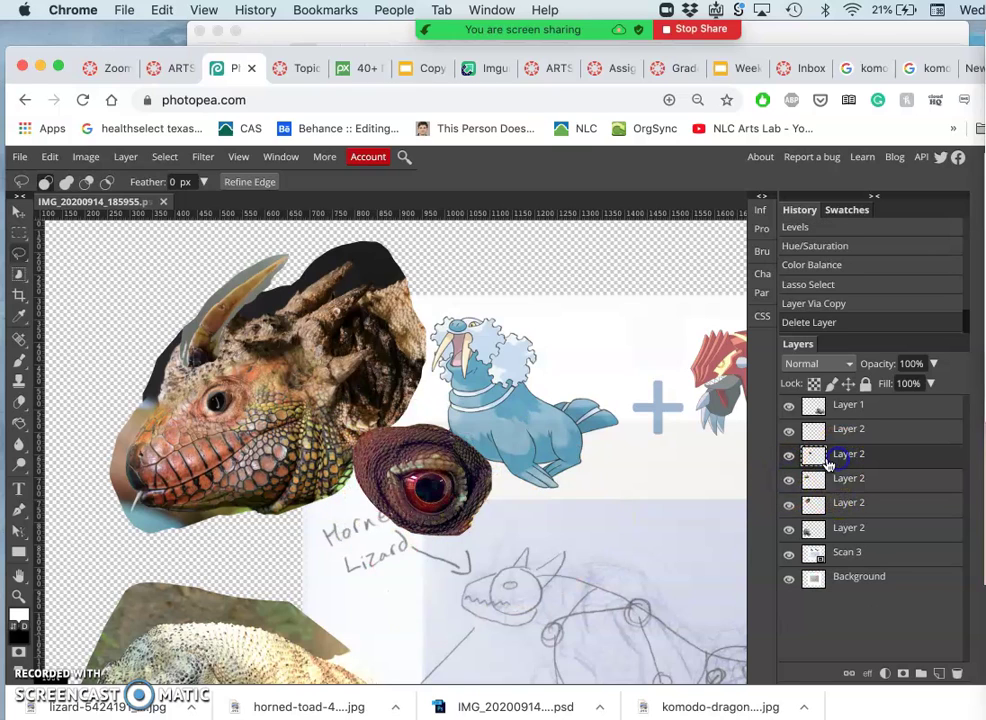
pyautogui.click(789, 459)
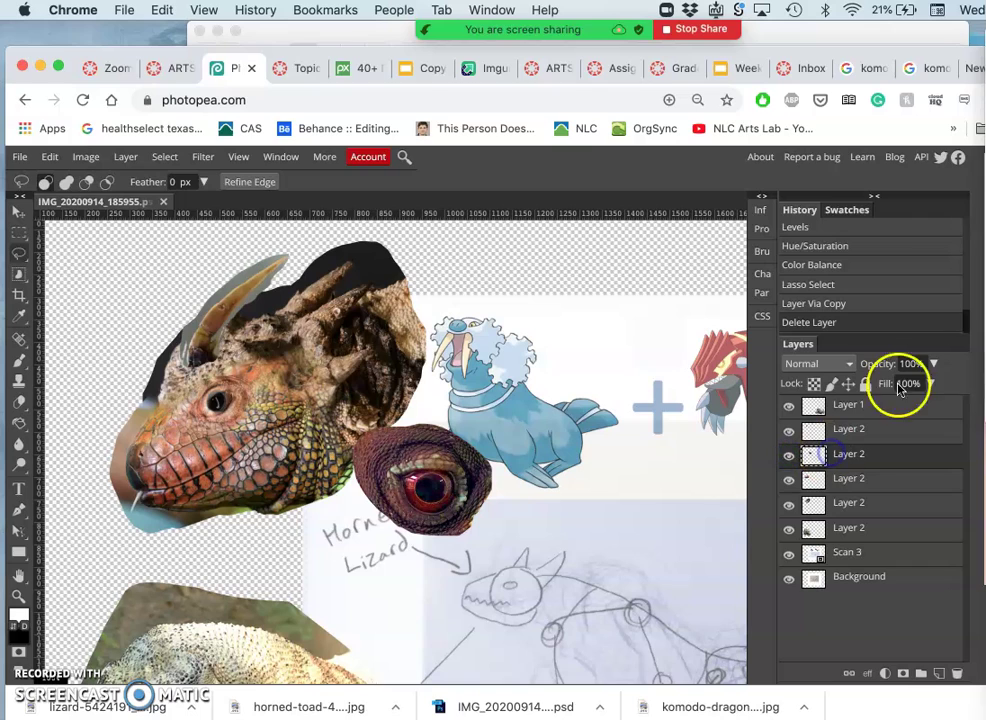
pyautogui.click(931, 363)
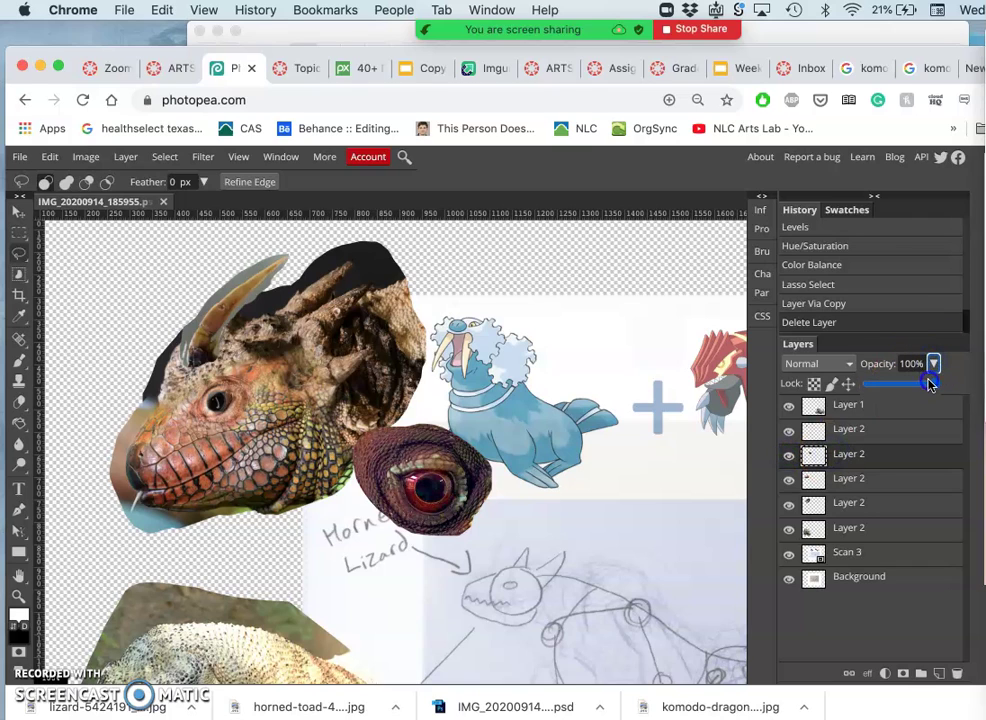
pyautogui.moveTo(929, 383); pyautogui.dragTo(913, 383)
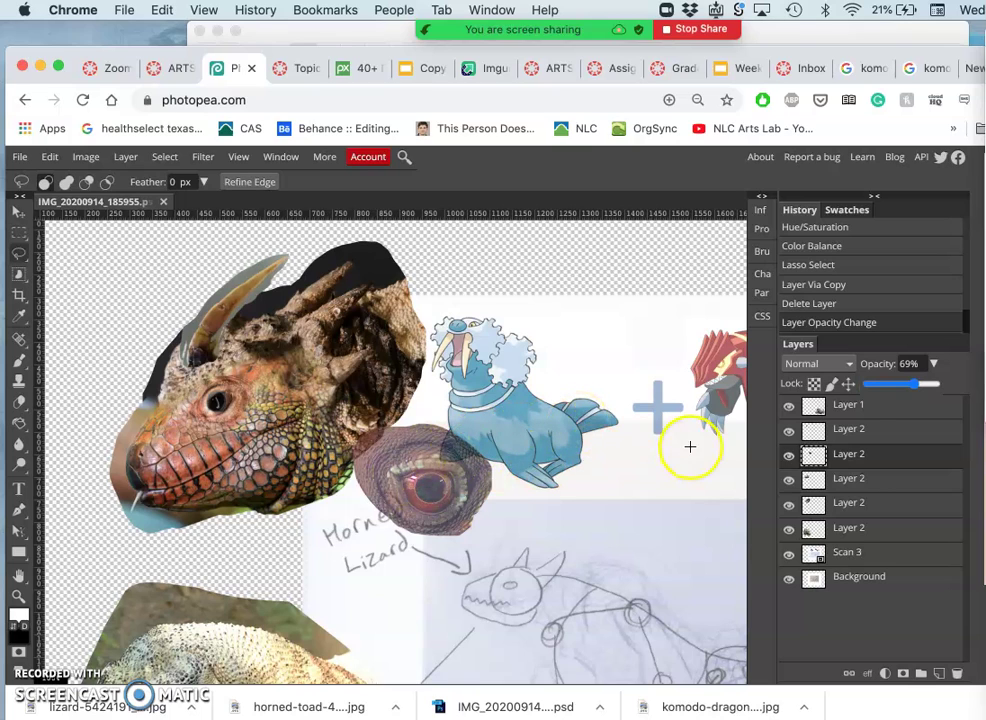
# Step: Transform the eye patch onto the red lizard's own eye, rotated -42° and scaled to about 81%
pyautogui.click(866, 460)
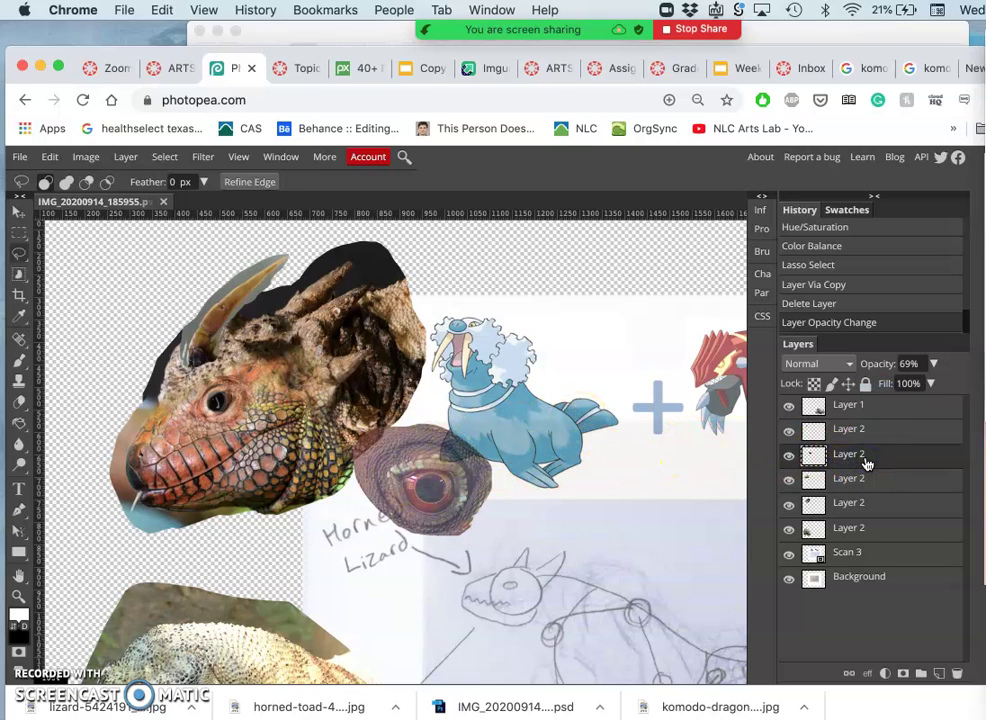
pyautogui.hotkey('ctrl', 'alt', 't')
pyautogui.moveTo(428, 427); pyautogui.dragTo(228, 308)
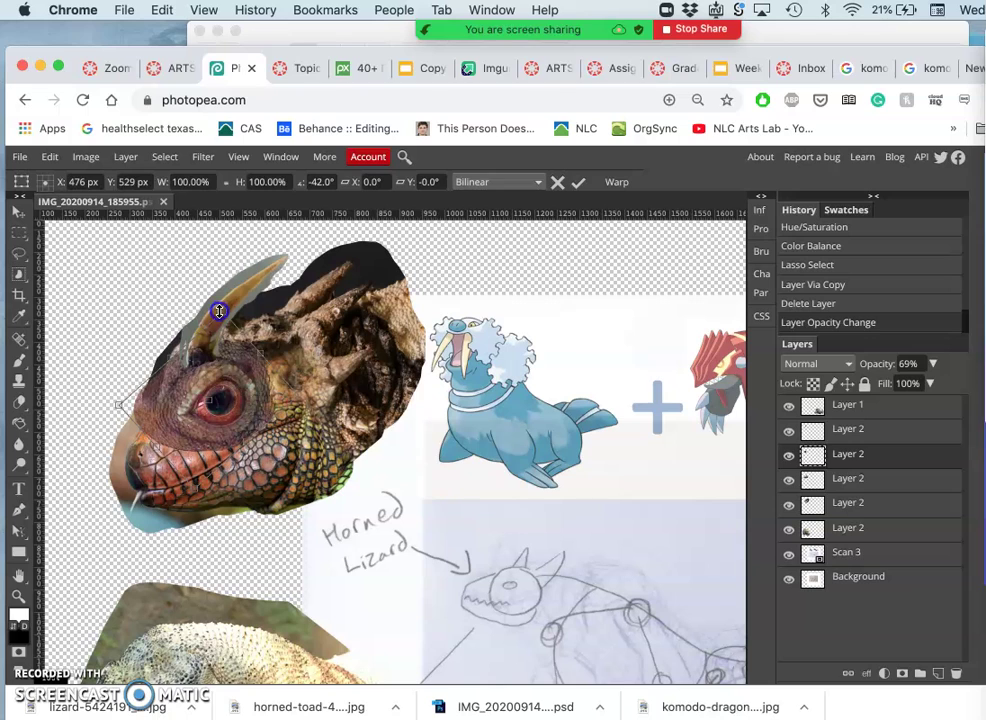
pyautogui.moveTo(218, 313); pyautogui.dragTo(206, 337)
pyautogui.moveTo(230, 410); pyautogui.dragTo(238, 398)
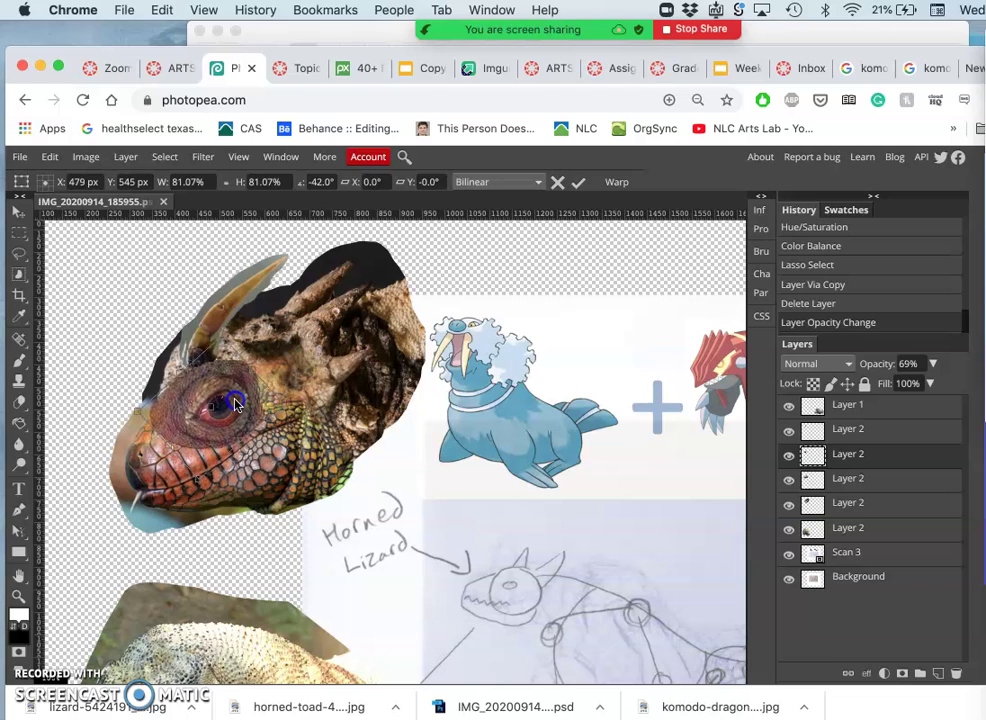
pyautogui.press('Return')
# Step: Restore the placed eye layer to 100% opacity
pyautogui.press('l')
pyautogui.click(292, 411)
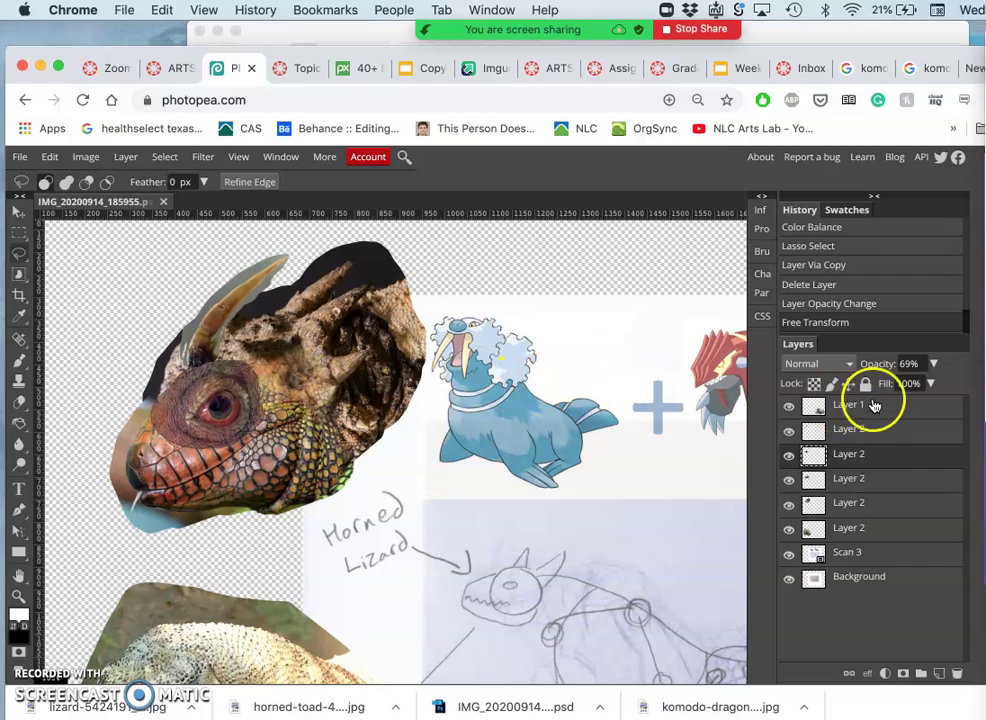
pyautogui.click(933, 364)
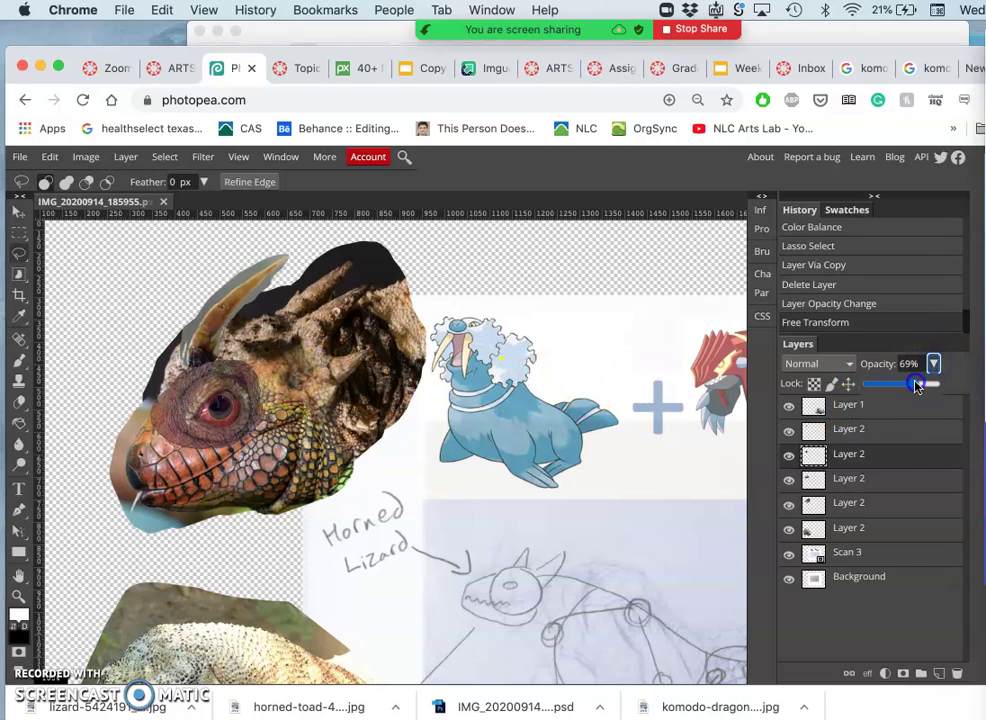
pyautogui.moveTo(916, 386); pyautogui.dragTo(949, 386)
pyautogui.click(539, 403)
pyautogui.press('super+equal')
pyautogui.press('super+equal')
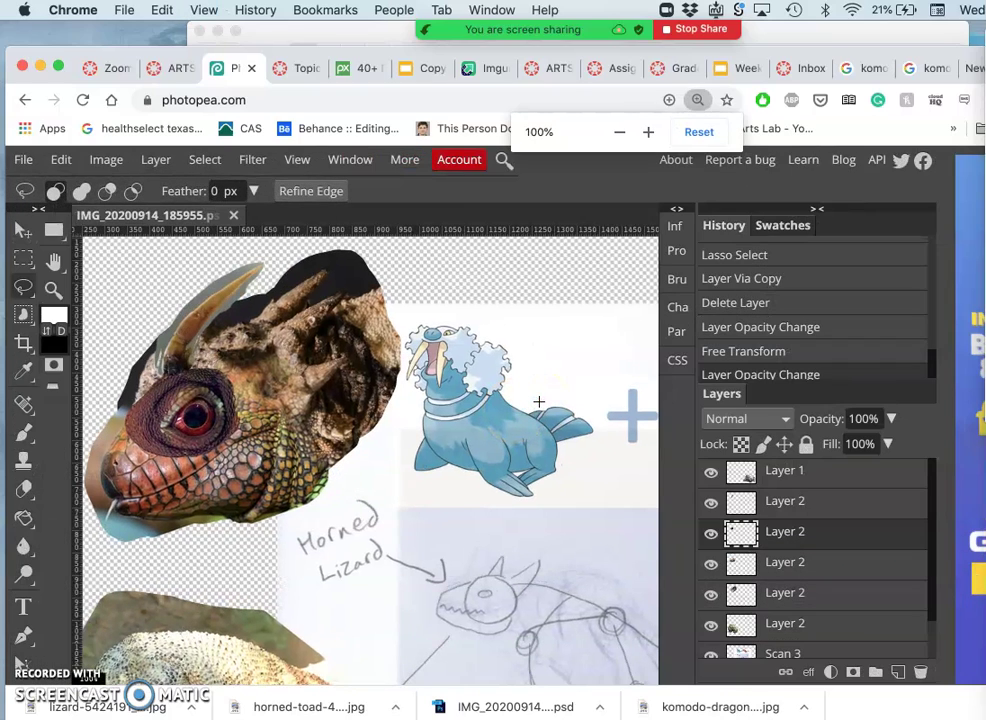
pyautogui.press('super+minus')
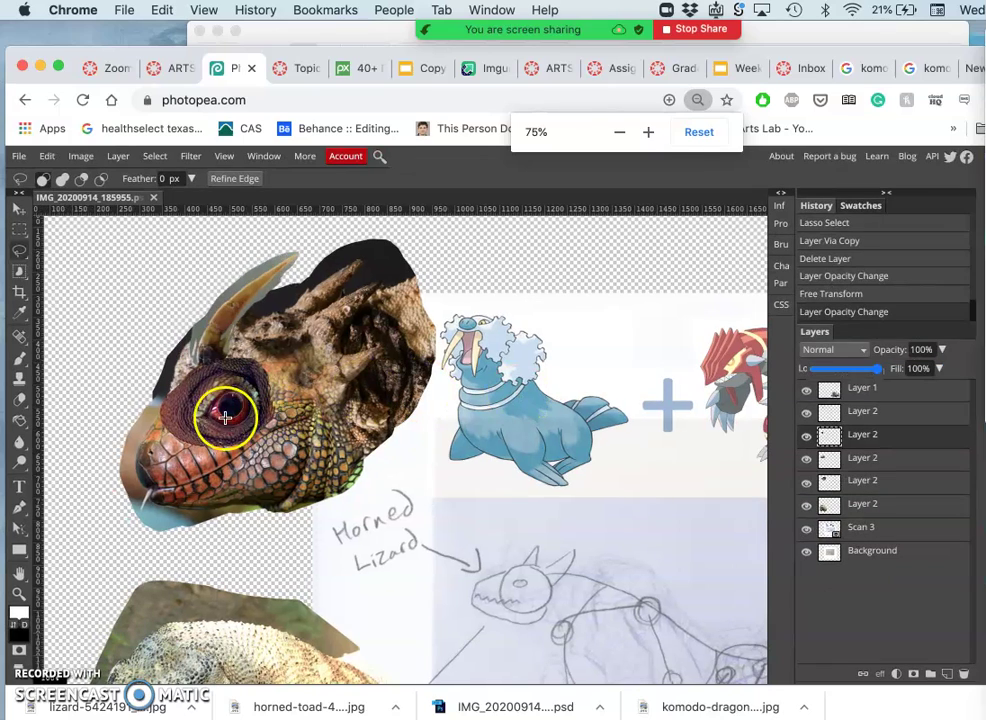
# Step: Clear the selection and set the Eraser's opacity to 100% for working on the eye patch
pyautogui.click(84, 274)
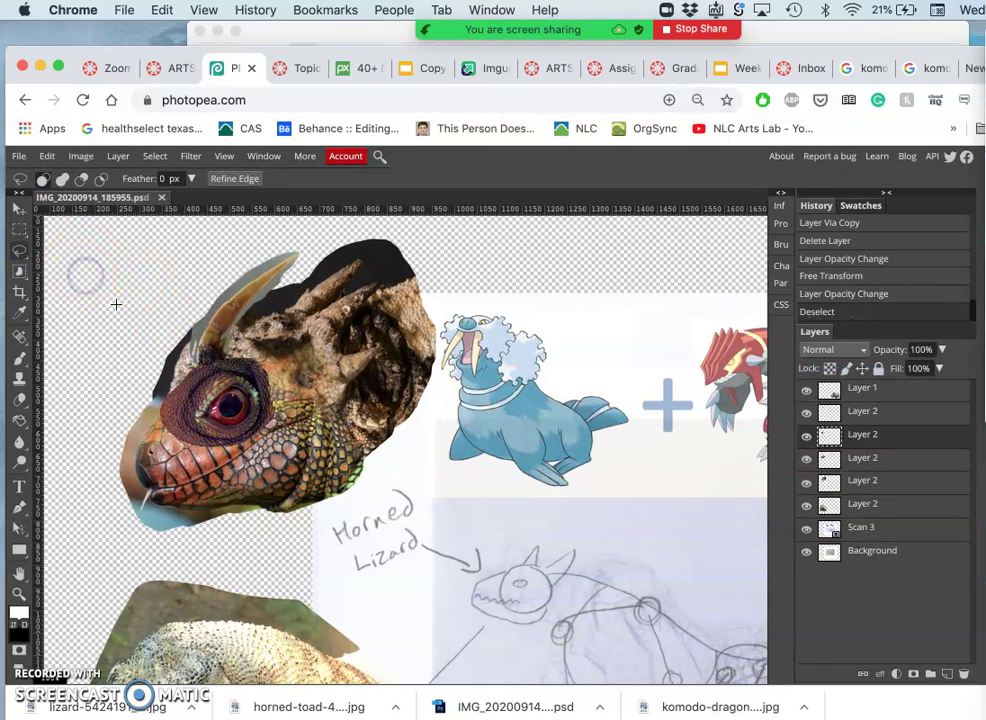
pyautogui.press('super+plus')
pyautogui.hscroll(-4, 116, 308)
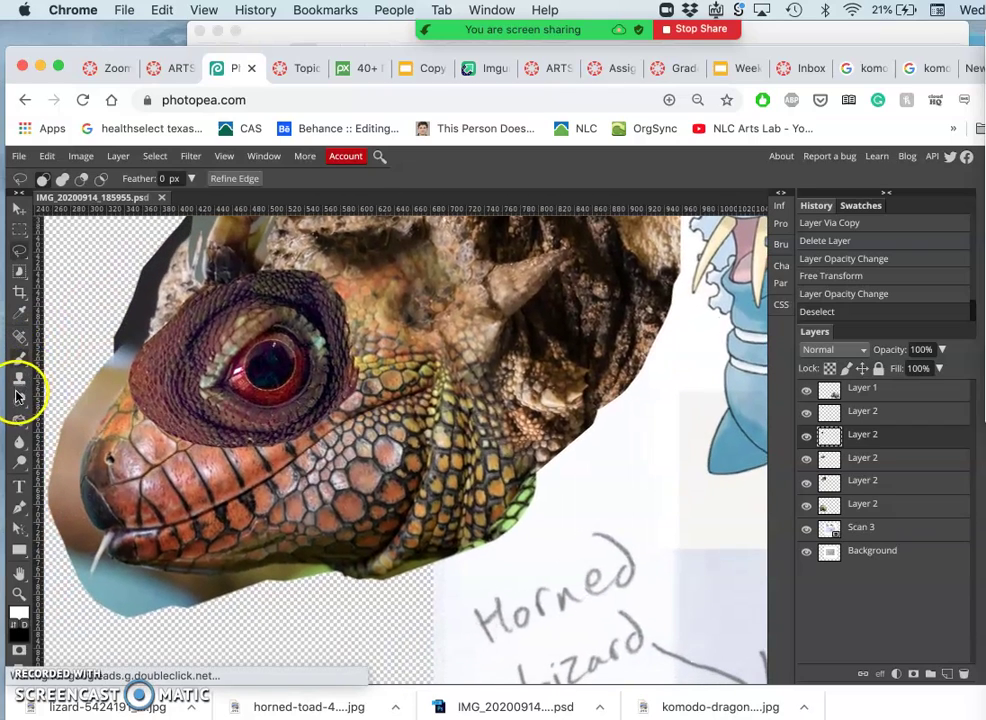
pyautogui.click(18, 398)
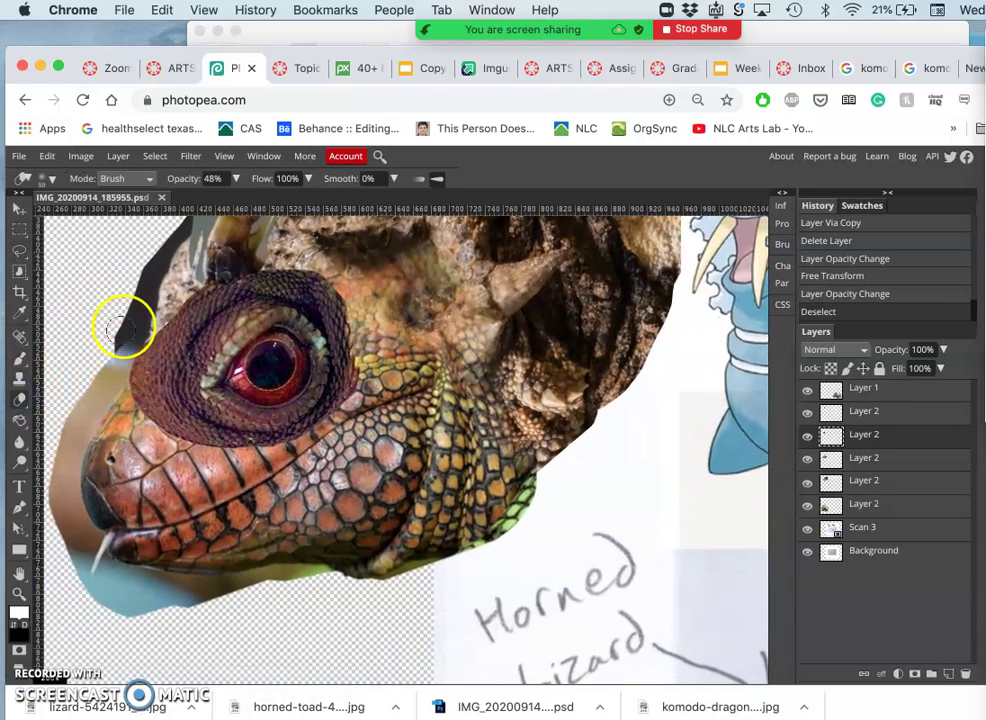
pyautogui.click(236, 178)
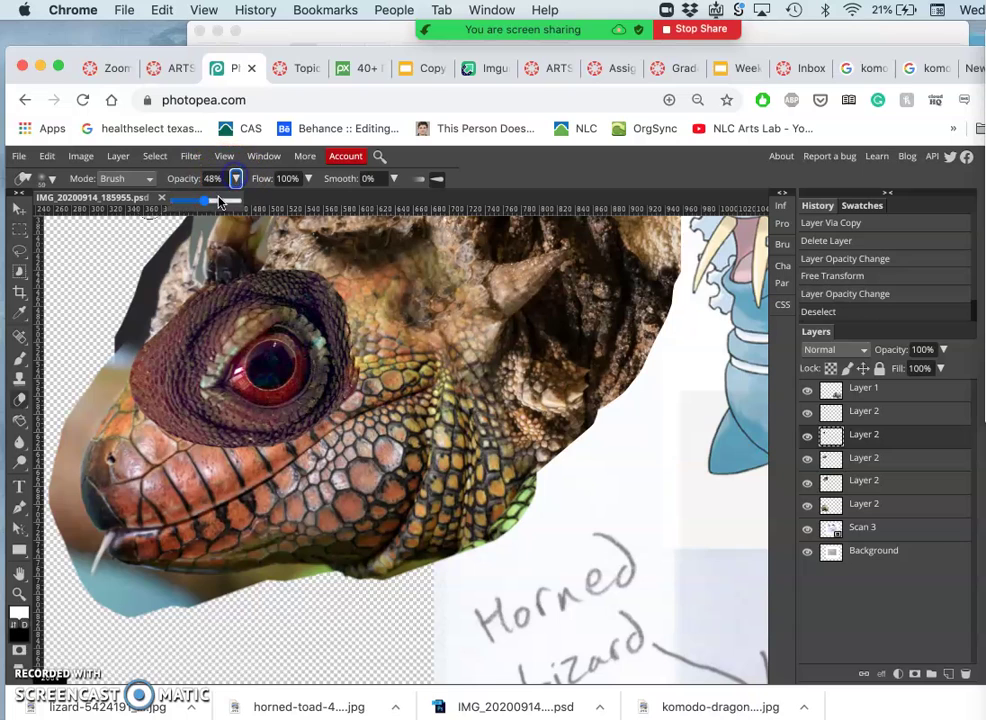
pyautogui.moveTo(214, 200); pyautogui.dragTo(258, 206)
pyautogui.click(35, 181)
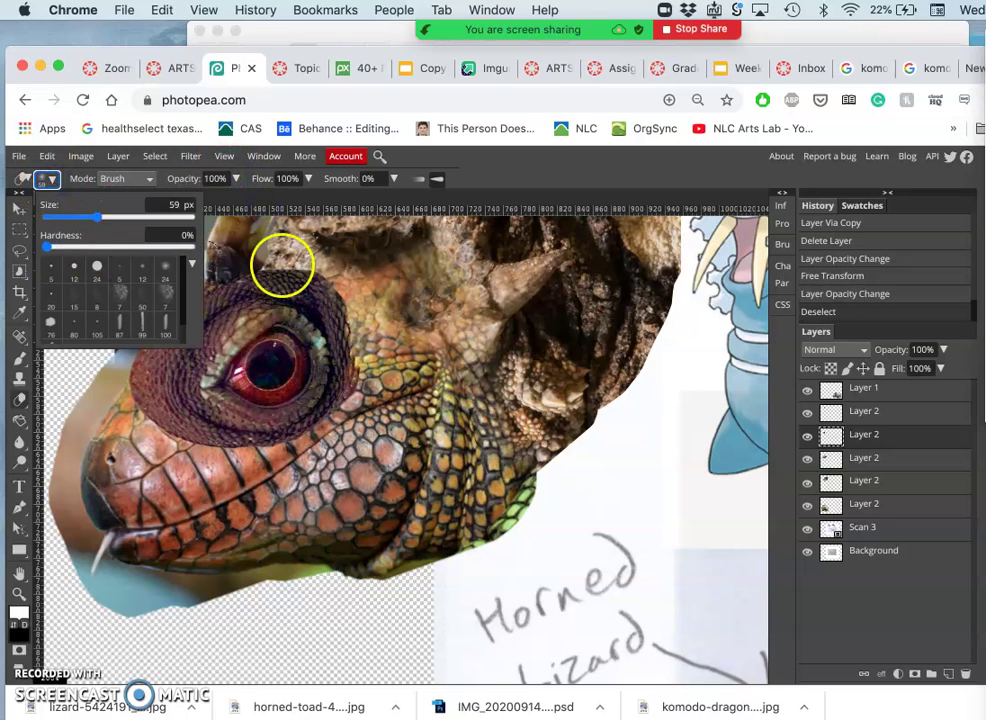
# Step: Erase the excess purple skin around the eye patch to blend it into the red lizard's face, and undo the last stroke
pyautogui.click(346, 290)
pyautogui.moveTo(346, 290)
pyautogui.mouseDown()
pyautogui.moveTo(363, 367)
pyautogui.moveTo(340, 424)
pyautogui.mouseUp()
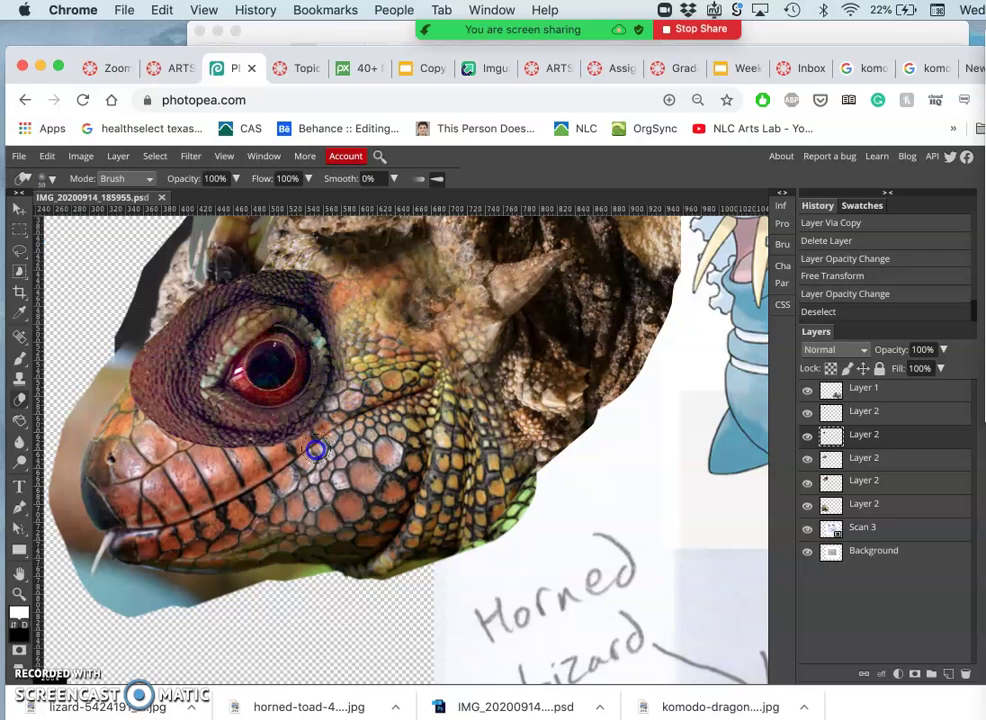
pyautogui.moveTo(284, 459)
pyautogui.mouseDown()
pyautogui.moveTo(173, 449)
pyautogui.moveTo(140, 407)
pyautogui.moveTo(142, 347)
pyautogui.moveTo(158, 306)
pyautogui.moveTo(138, 346)
pyautogui.moveTo(136, 355)
pyautogui.moveTo(190, 291)
pyautogui.mouseUp()
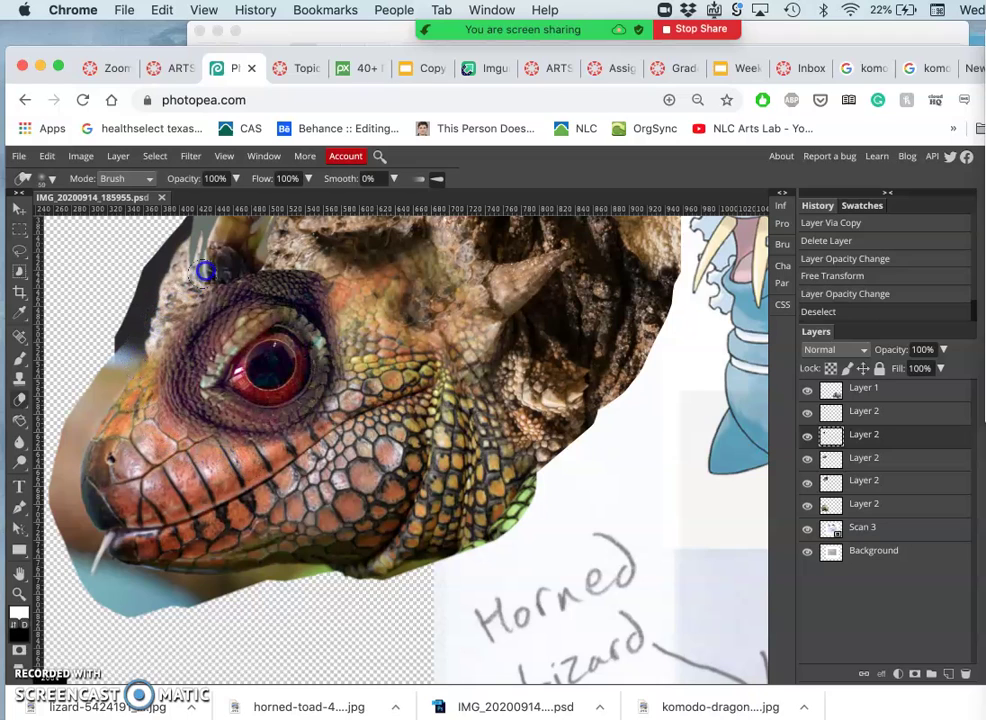
pyautogui.moveTo(259, 254); pyautogui.dragTo(330, 277)
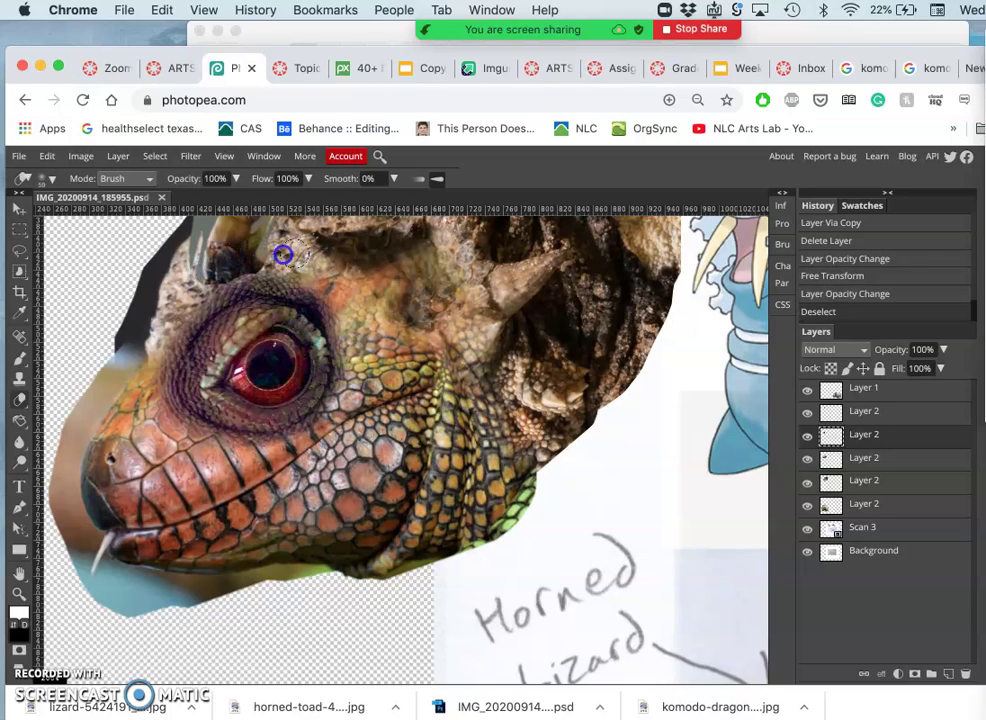
pyautogui.moveTo(278, 254)
pyautogui.mouseDown()
pyautogui.moveTo(233, 265)
pyautogui.moveTo(177, 303)
pyautogui.moveTo(149, 346)
pyautogui.moveTo(145, 370)
pyautogui.moveTo(173, 311)
pyautogui.moveTo(147, 437)
pyautogui.mouseUp()
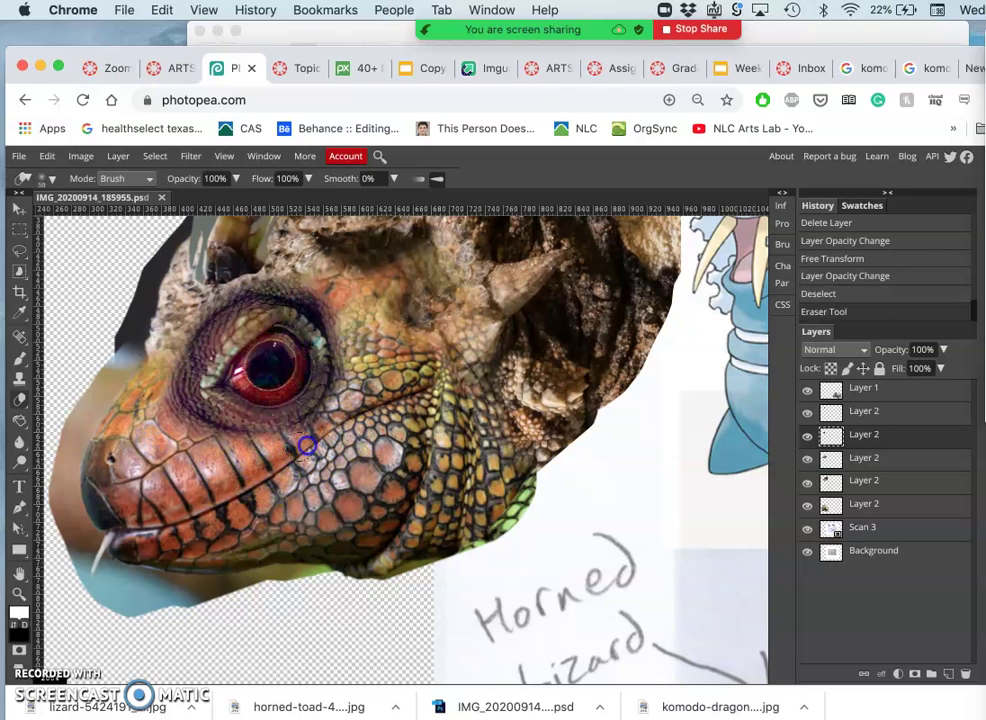
pyautogui.click(362, 410)
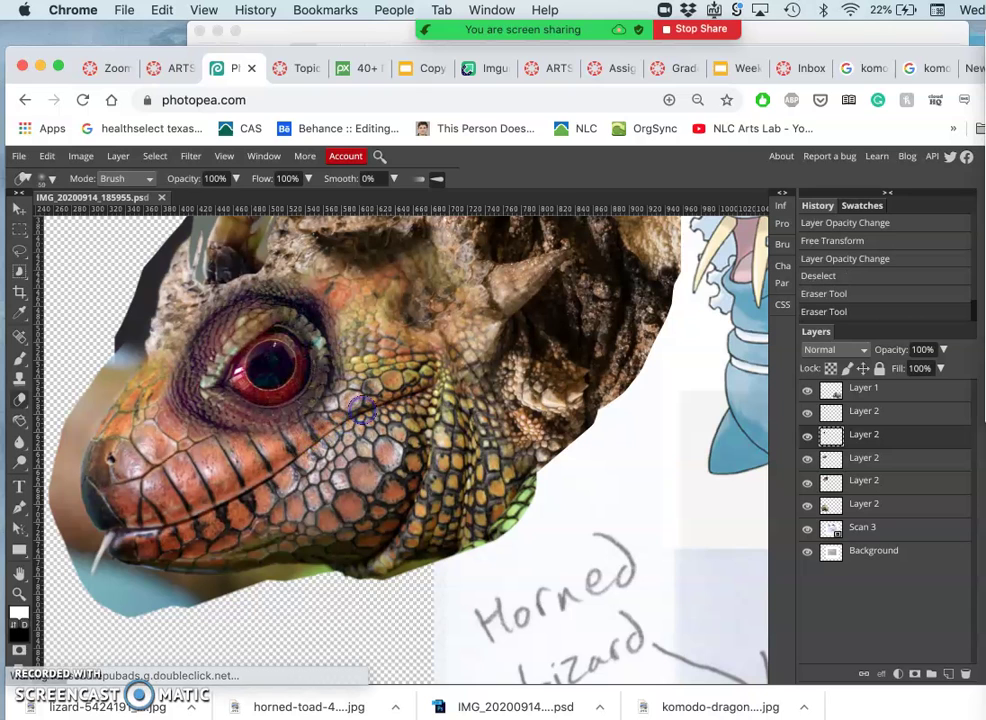
pyautogui.press('super+z')
pyautogui.scroll(3, 383, 422)
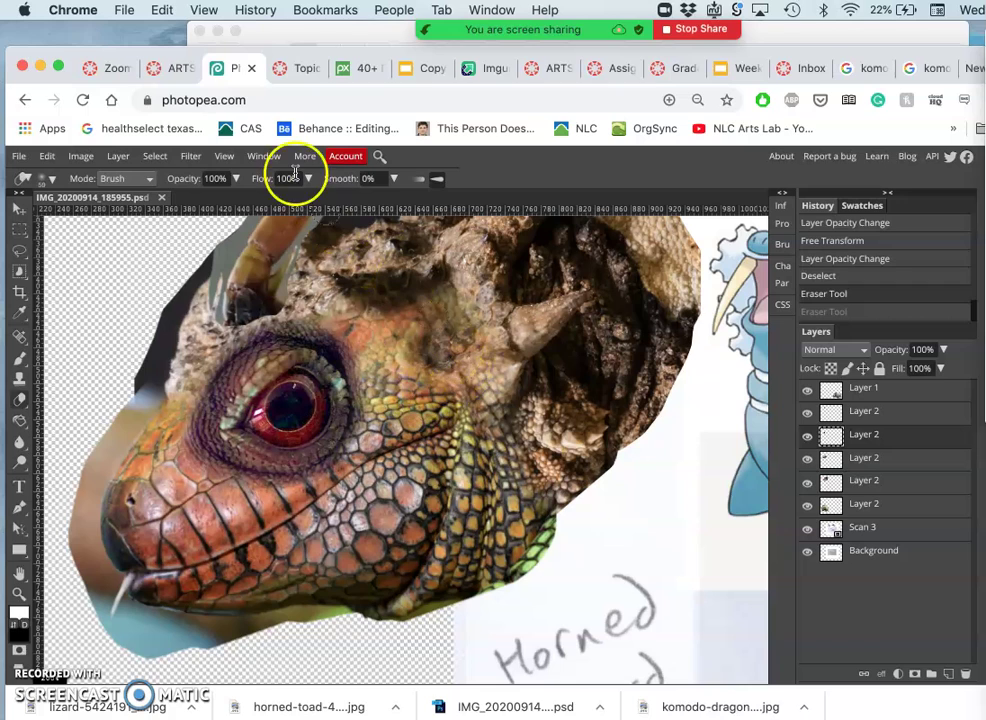
# Step: Brighten the eye patch layer with Levels, setting the midtone input to 1.41 and the black input to 10
pyautogui.click(88, 157)
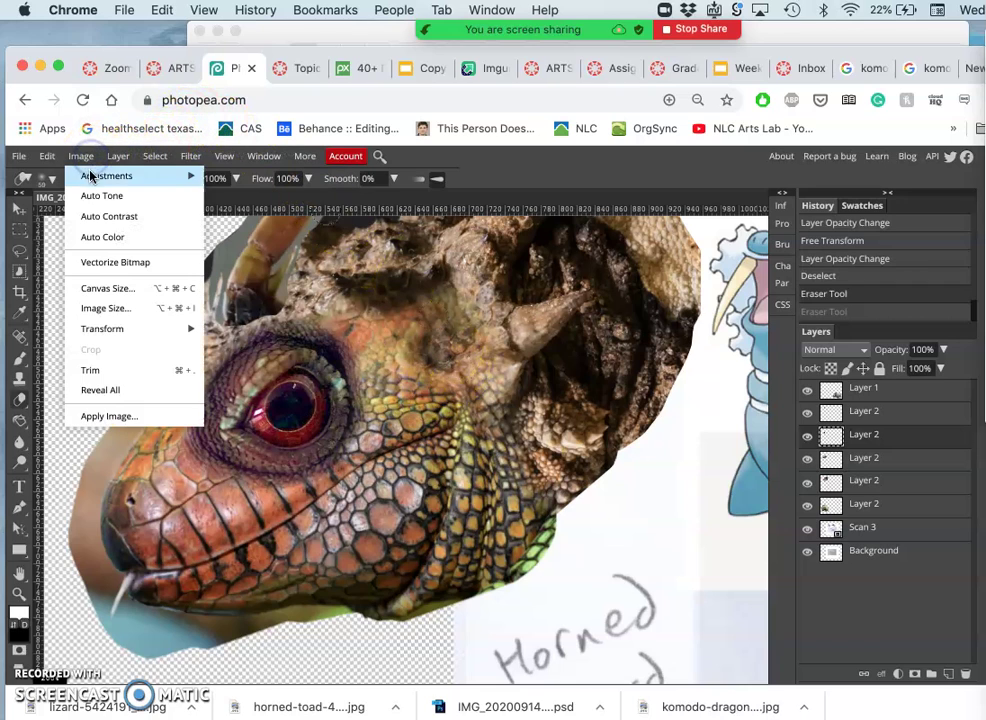
pyautogui.moveTo(172, 178)
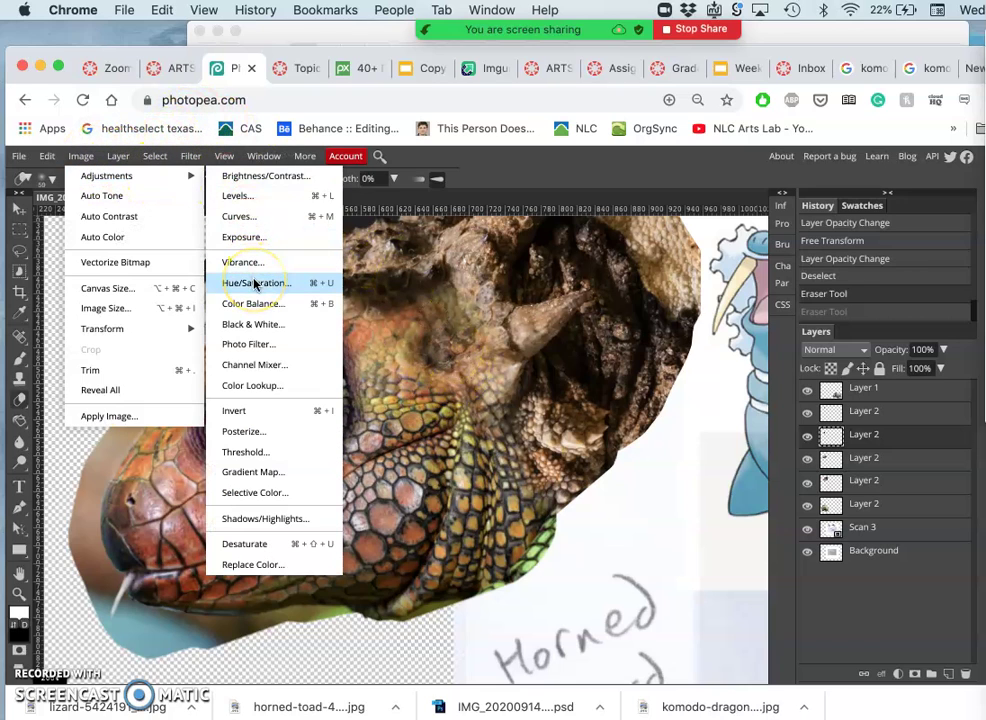
pyautogui.click(240, 197)
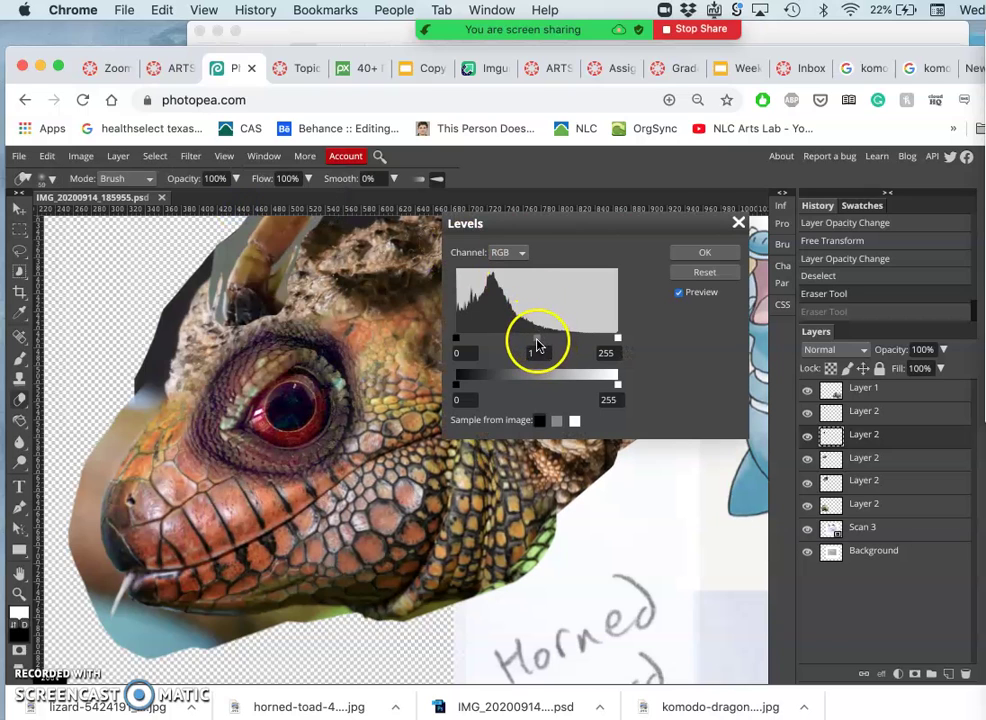
pyautogui.moveTo(535, 341); pyautogui.dragTo(524, 343)
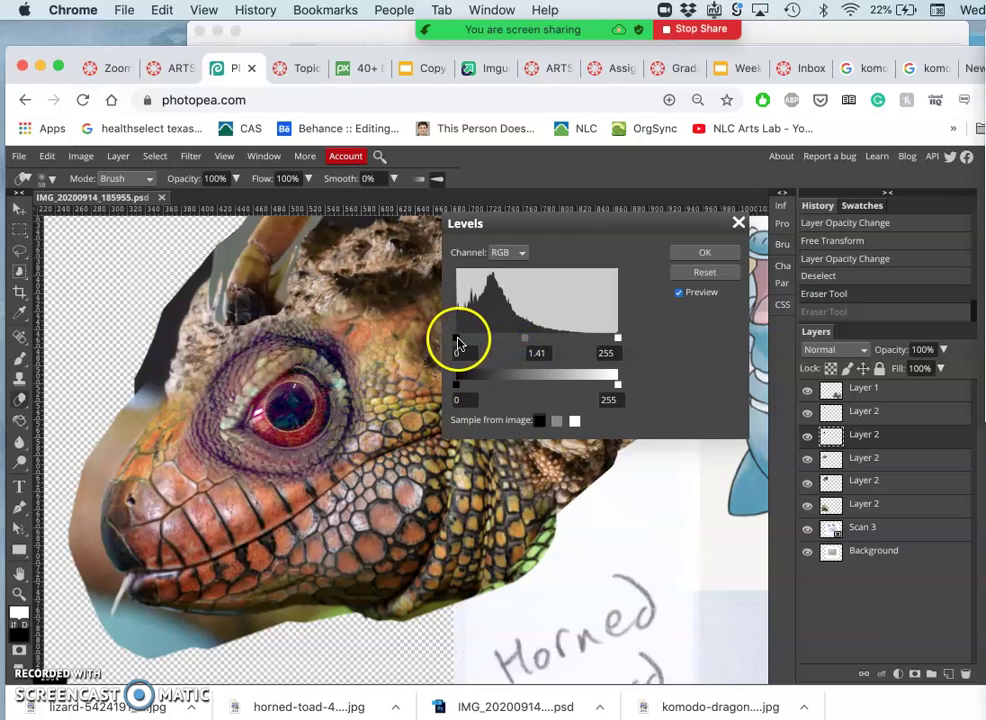
pyautogui.moveTo(458, 344); pyautogui.dragTo(462, 342)
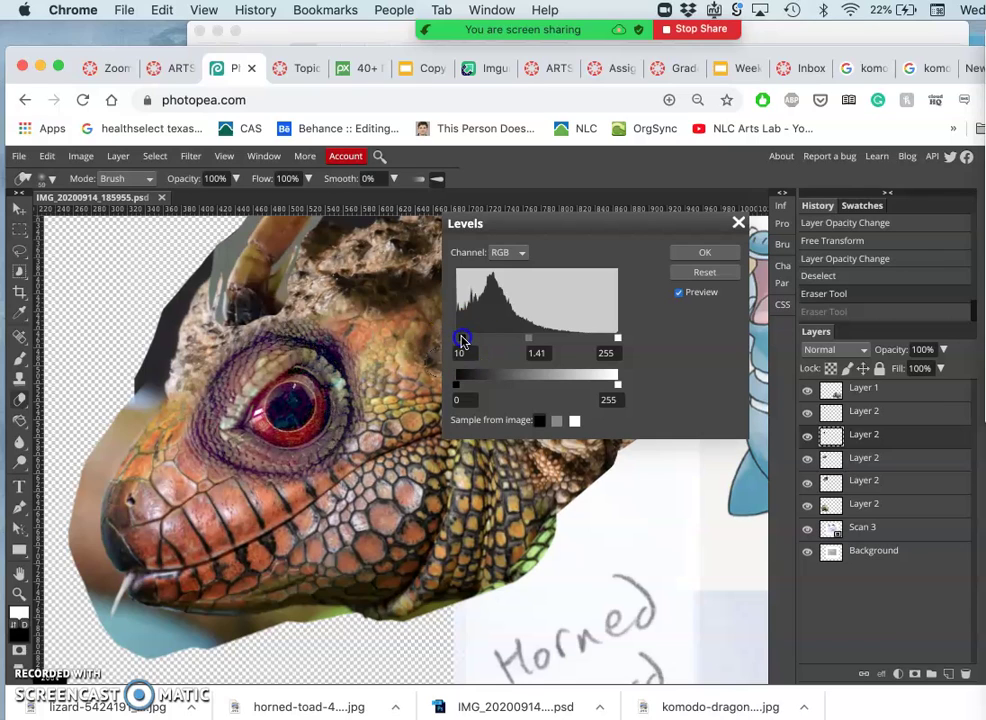
pyautogui.moveTo(461, 341); pyautogui.dragTo(462, 341)
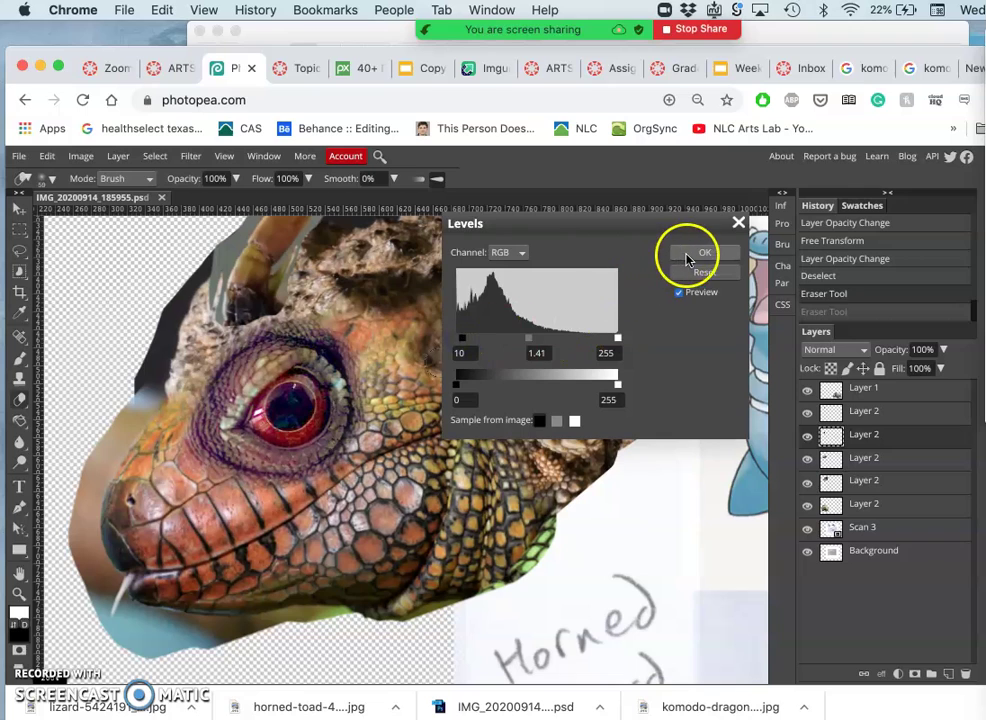
pyautogui.click(686, 255)
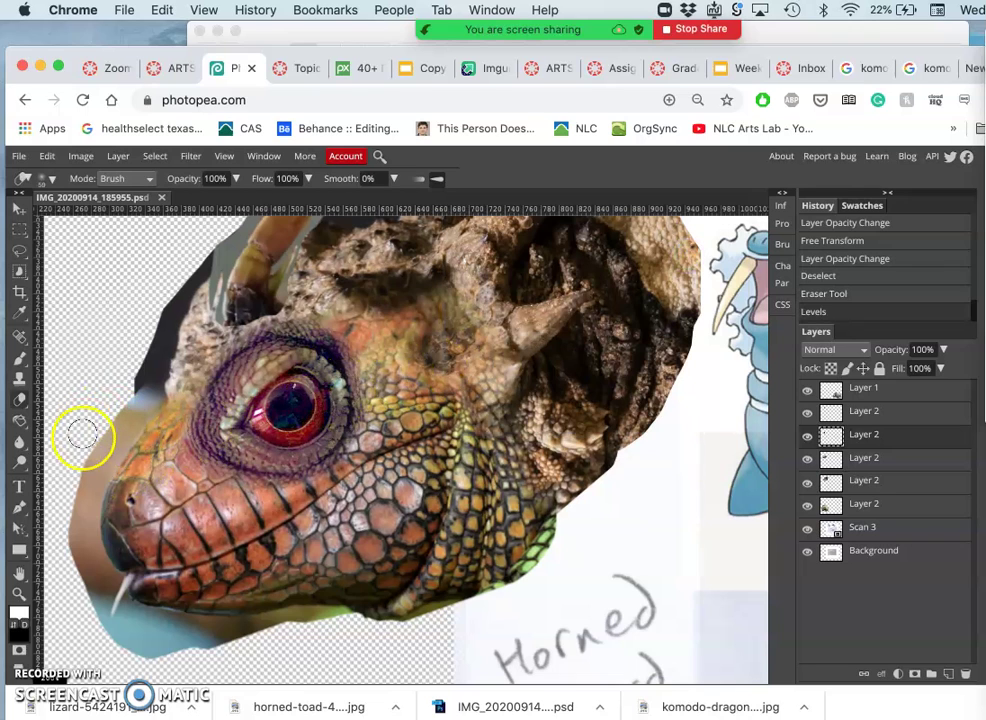
# Step: Darken the eye's pupil with the Burn tool at 24% exposure, undoing the first stroke made at 50%
pyautogui.rightClick(24, 466)
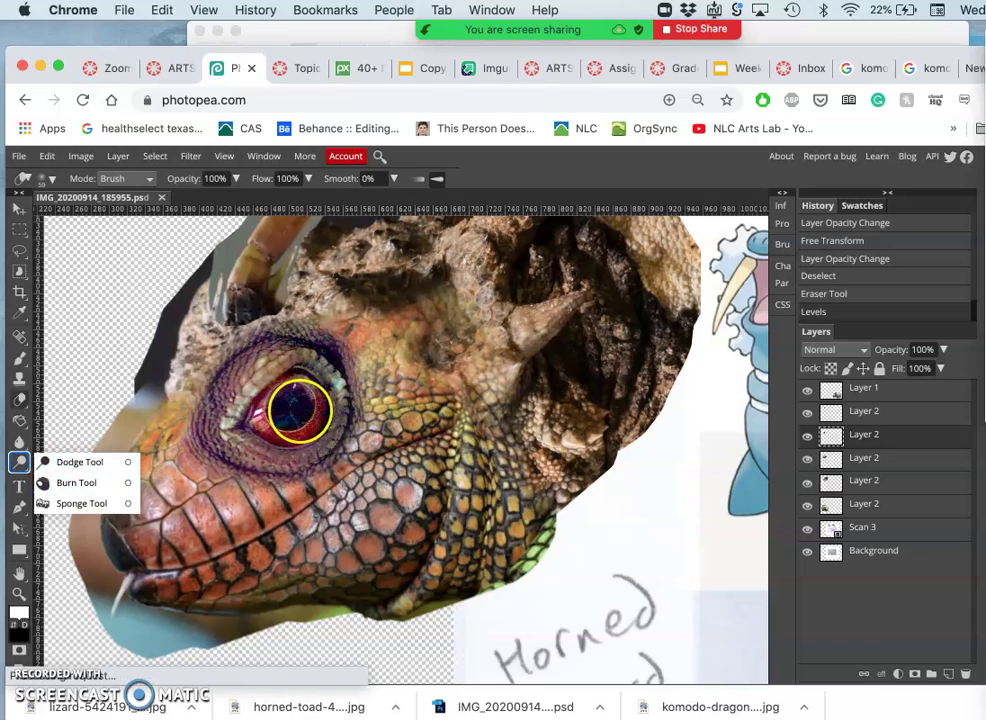
pyautogui.click(66, 483)
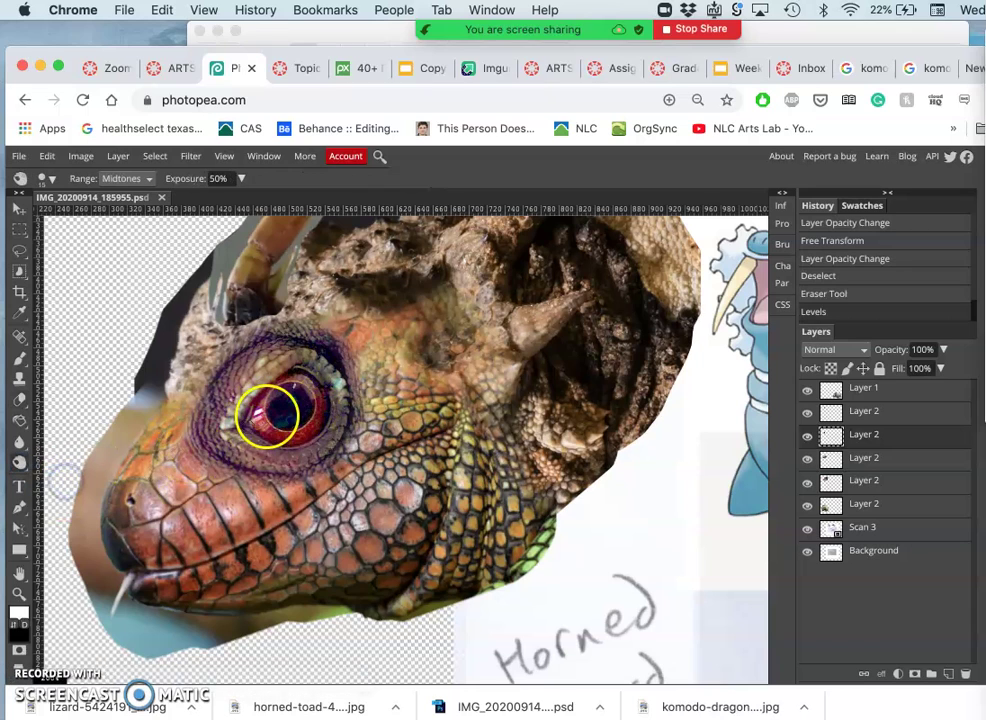
pyautogui.moveTo(268, 414)
pyautogui.mouseDown()
pyautogui.moveTo(250, 387)
pyautogui.moveTo(294, 408)
pyautogui.mouseUp()
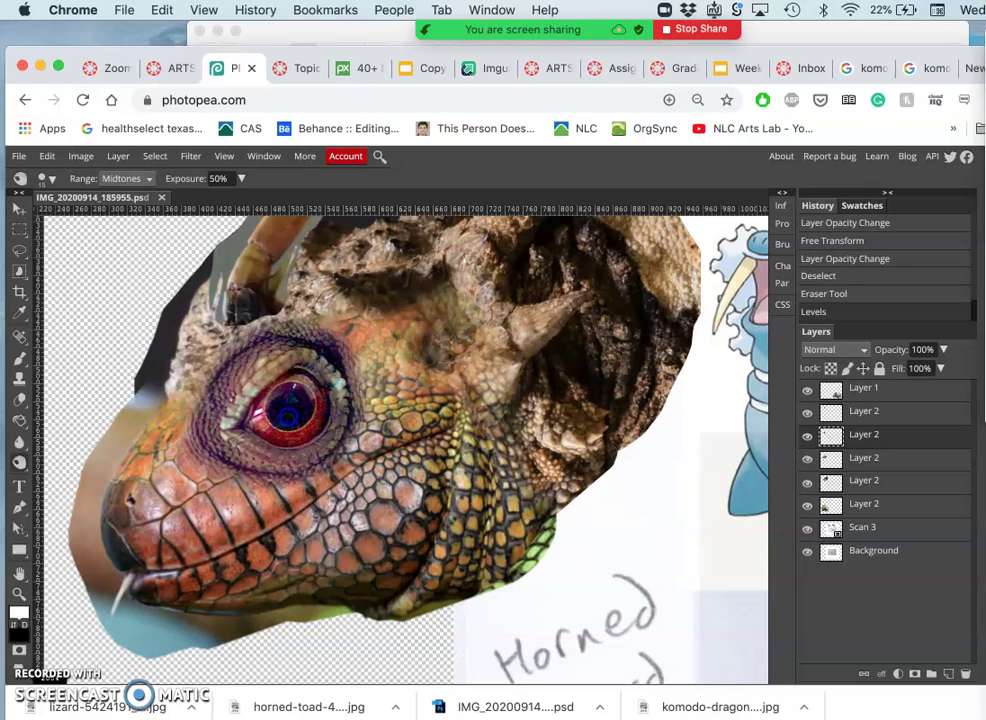
pyautogui.moveTo(246, 227); pyautogui.dragTo(296, 277)
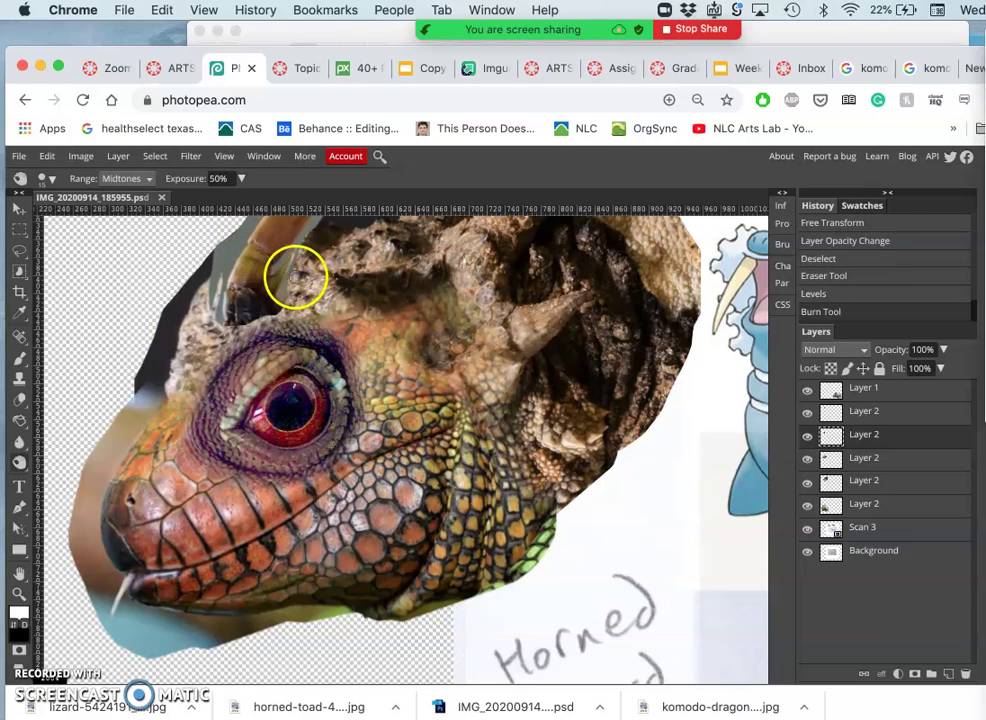
pyautogui.hotkey('ctrl', 'z')
pyautogui.click(240, 178)
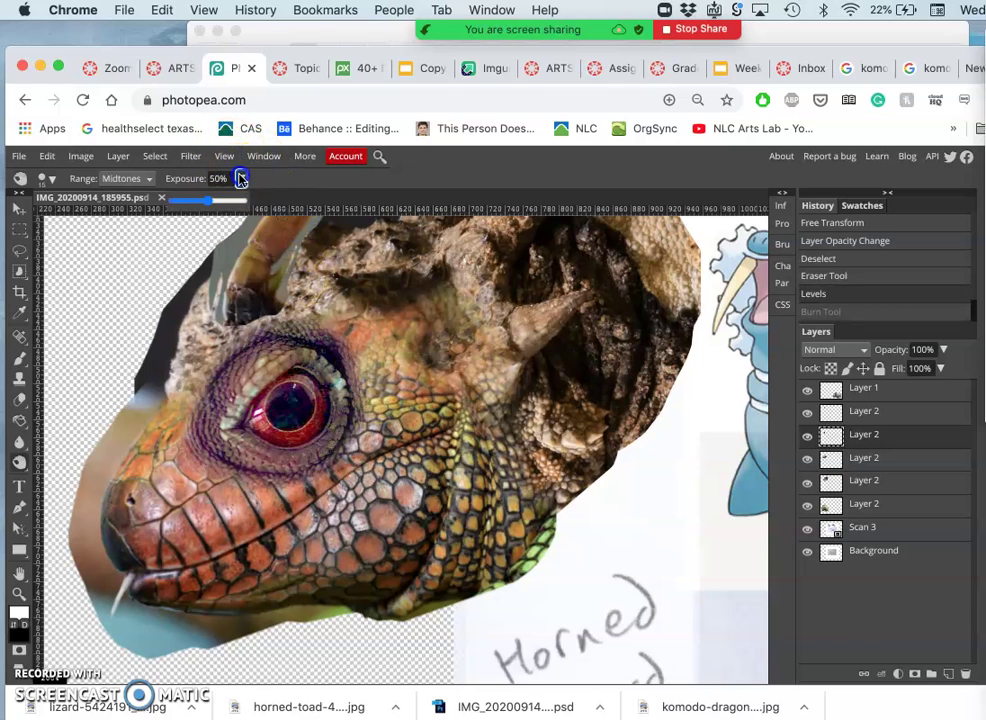
pyautogui.moveTo(208, 201); pyautogui.dragTo(188, 202)
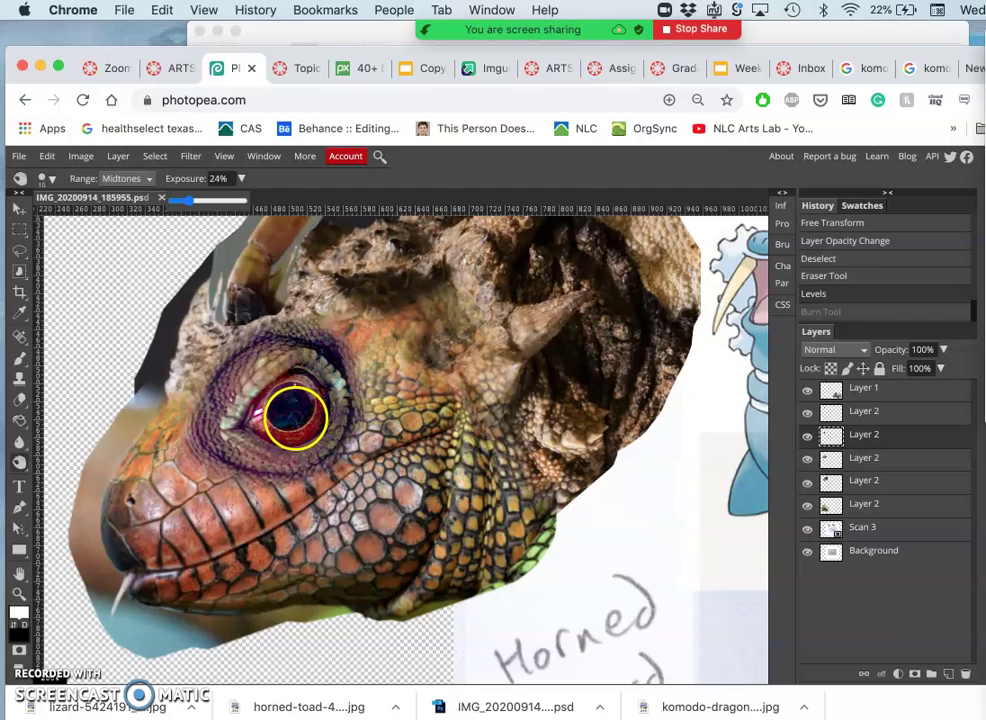
pyautogui.moveTo(304, 411); pyautogui.dragTo(290, 412)
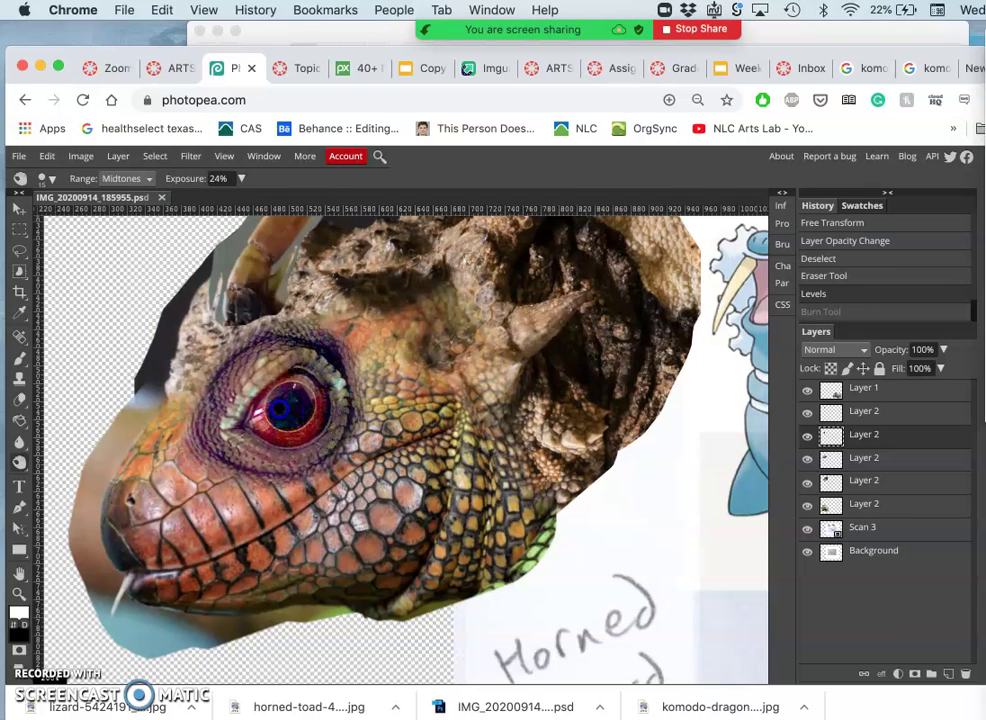
pyautogui.click(295, 420)
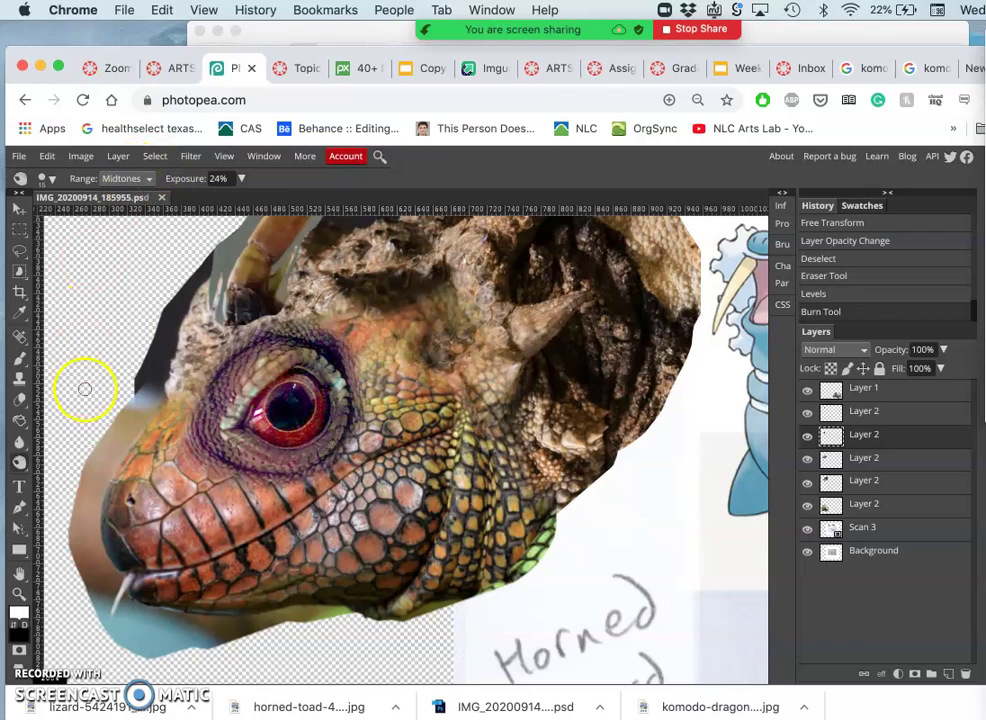
# Step: Lighten the blue reflections inside the pupil with the Dodge tool at 50% exposure on midtones
pyautogui.rightClick(18, 463)
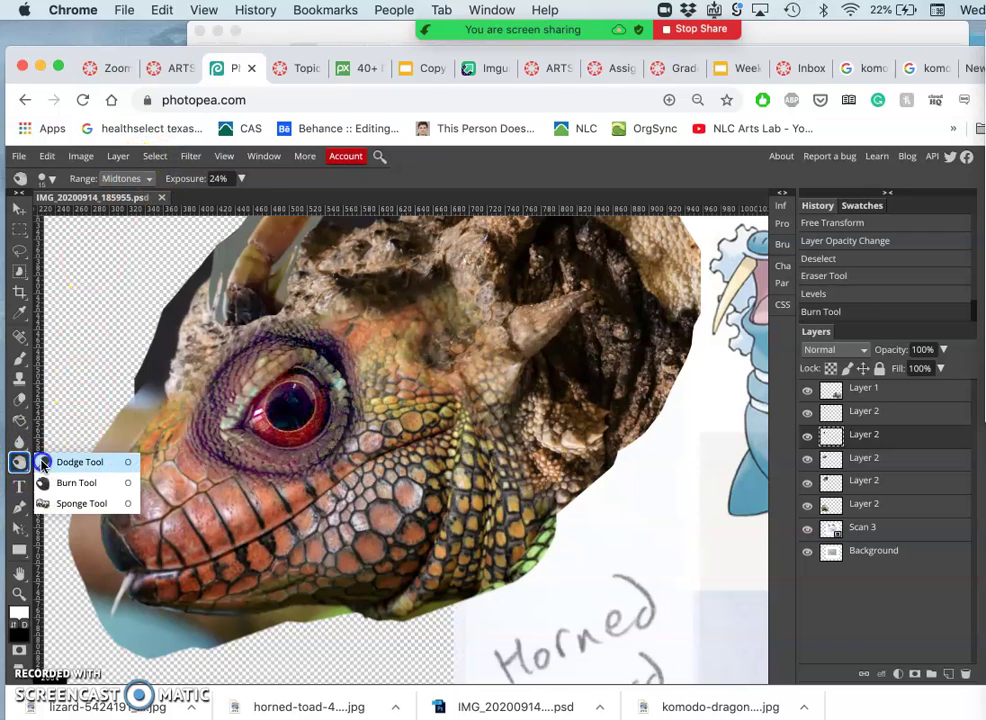
pyautogui.click(47, 463)
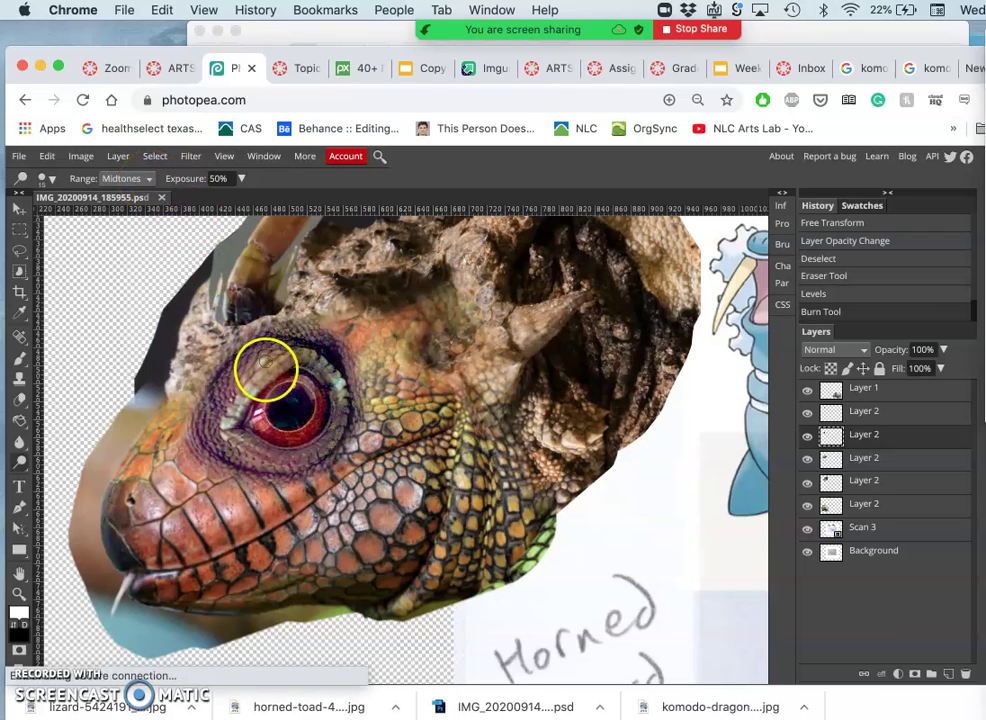
pyautogui.moveTo(288, 395); pyautogui.dragTo(292, 398)
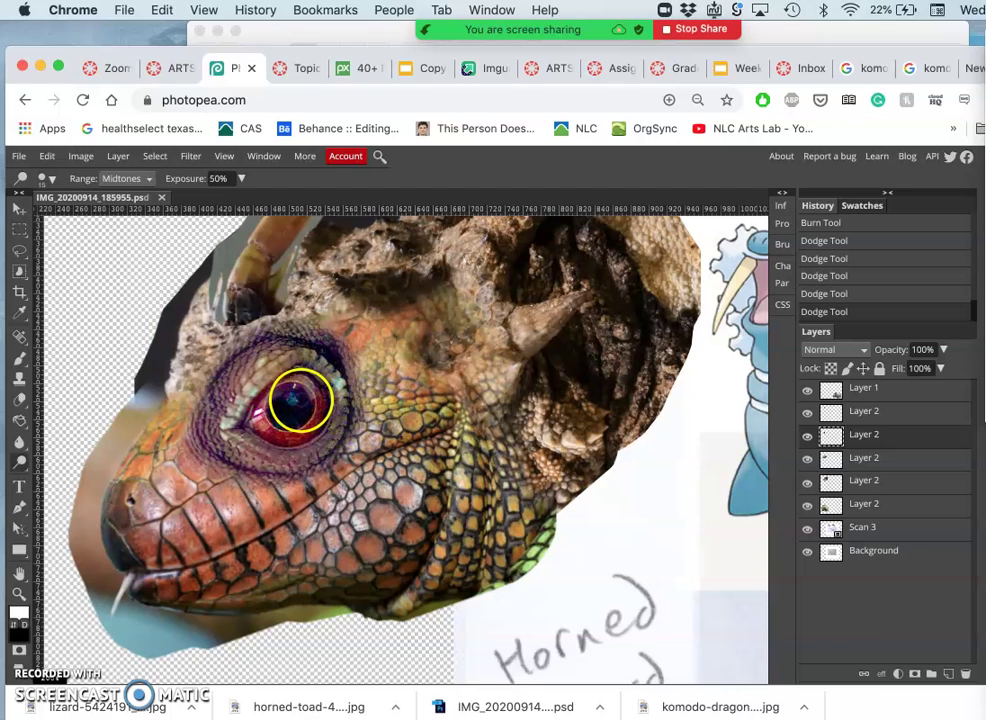
pyautogui.press('super+z')
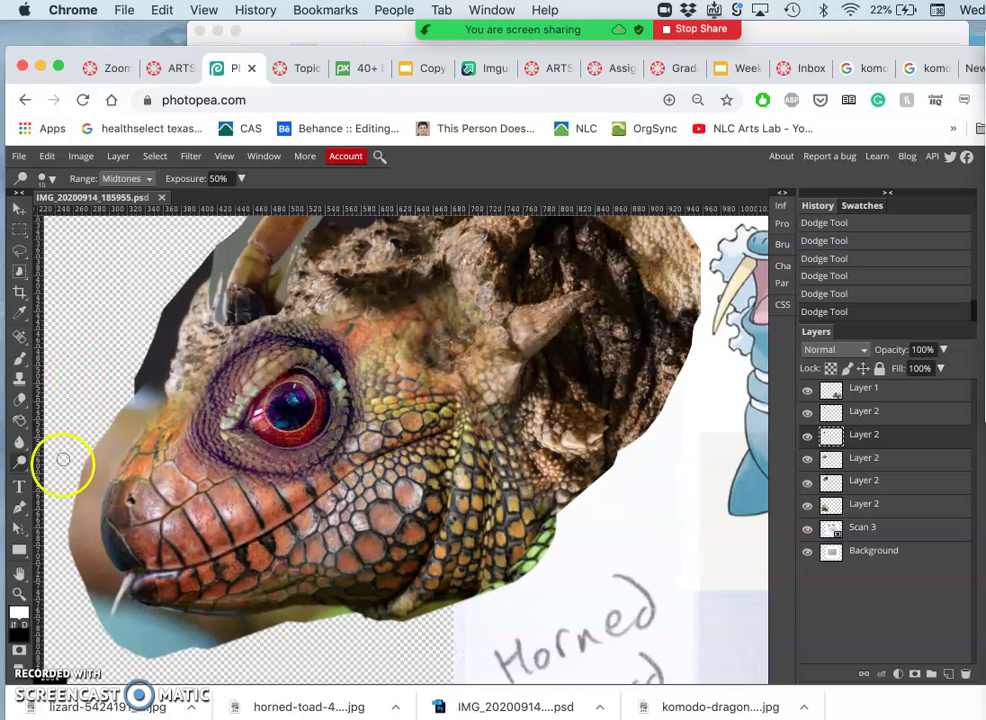
# Step: Darken the skin around the eye and the edges of the iris with the Burn tool at 24% exposure
pyautogui.rightClick(19, 465)
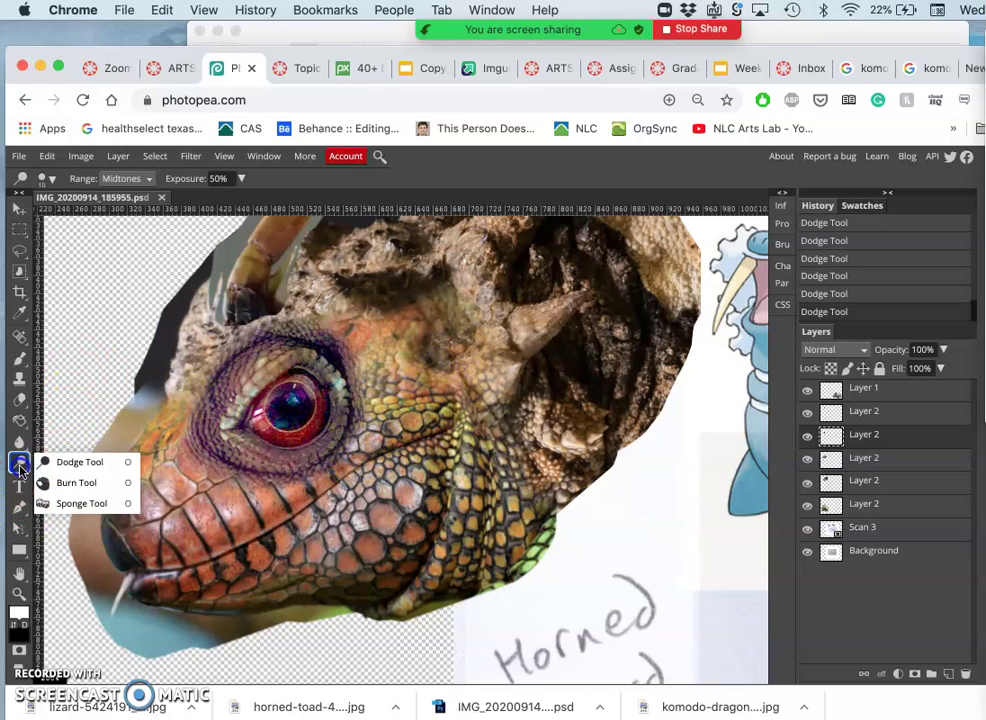
pyautogui.click(70, 485)
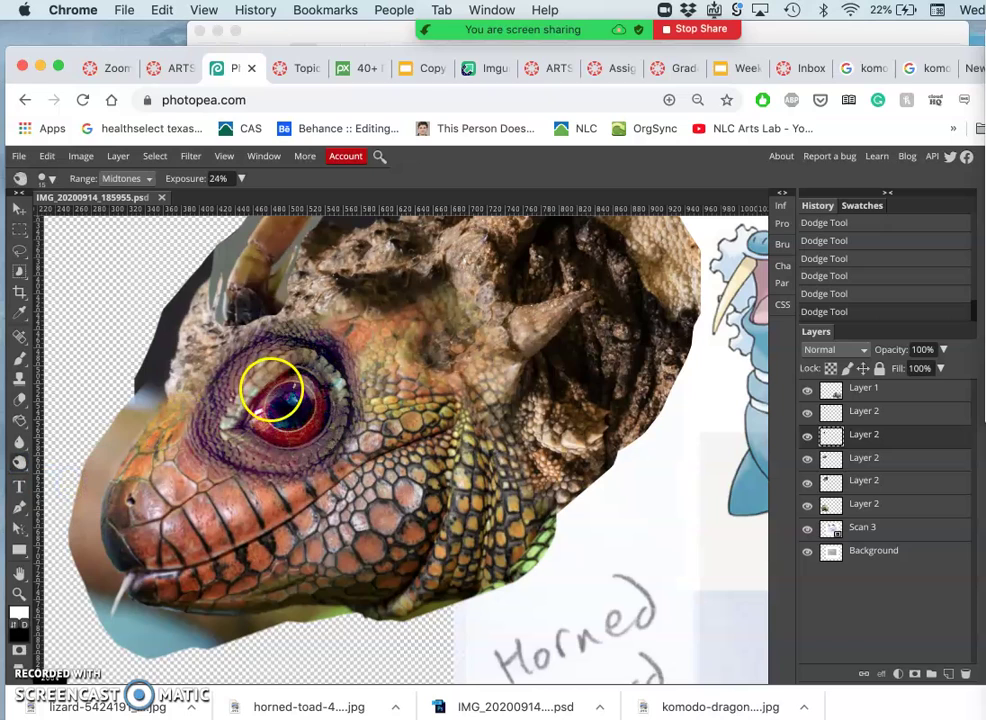
pyautogui.moveTo(291, 308)
pyautogui.mouseDown()
pyautogui.moveTo(301, 330)
pyautogui.moveTo(260, 311)
pyautogui.mouseUp()
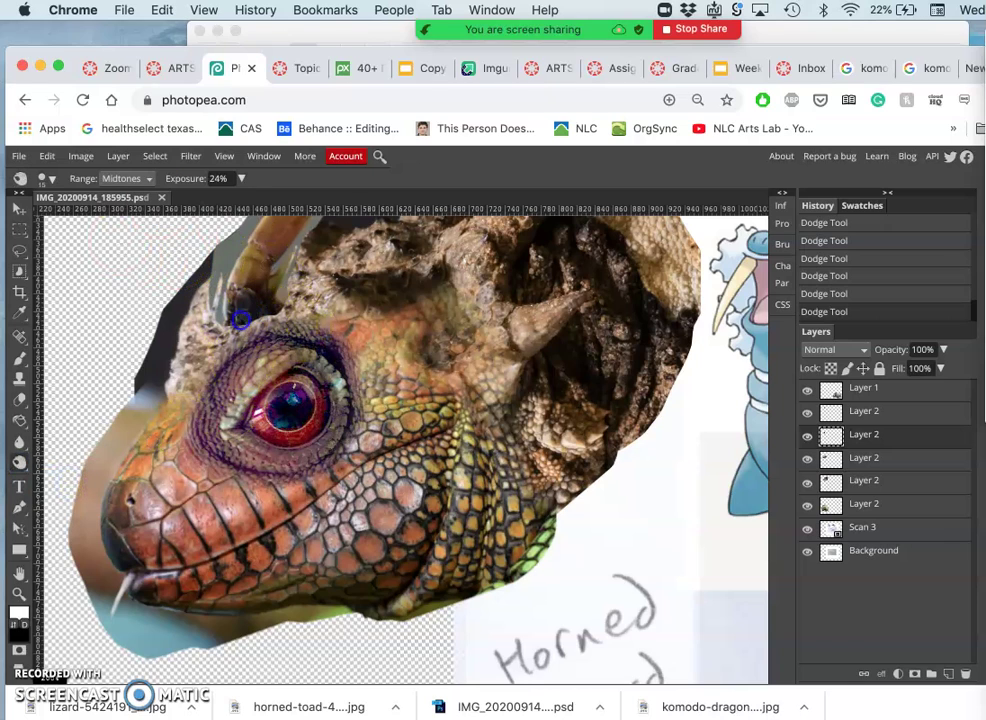
pyautogui.moveTo(249, 313)
pyautogui.mouseDown()
pyautogui.moveTo(310, 369)
pyautogui.moveTo(328, 411)
pyautogui.moveTo(272, 376)
pyautogui.moveTo(306, 364)
pyautogui.moveTo(310, 396)
pyautogui.mouseUp()
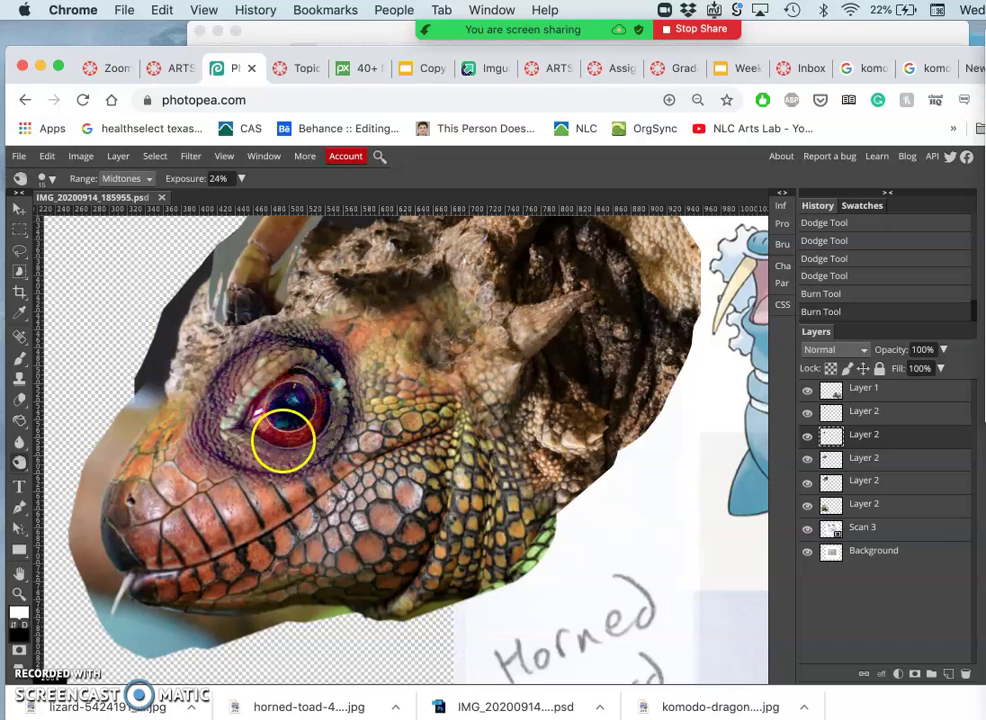
pyautogui.moveTo(283, 440); pyautogui.dragTo(274, 397)
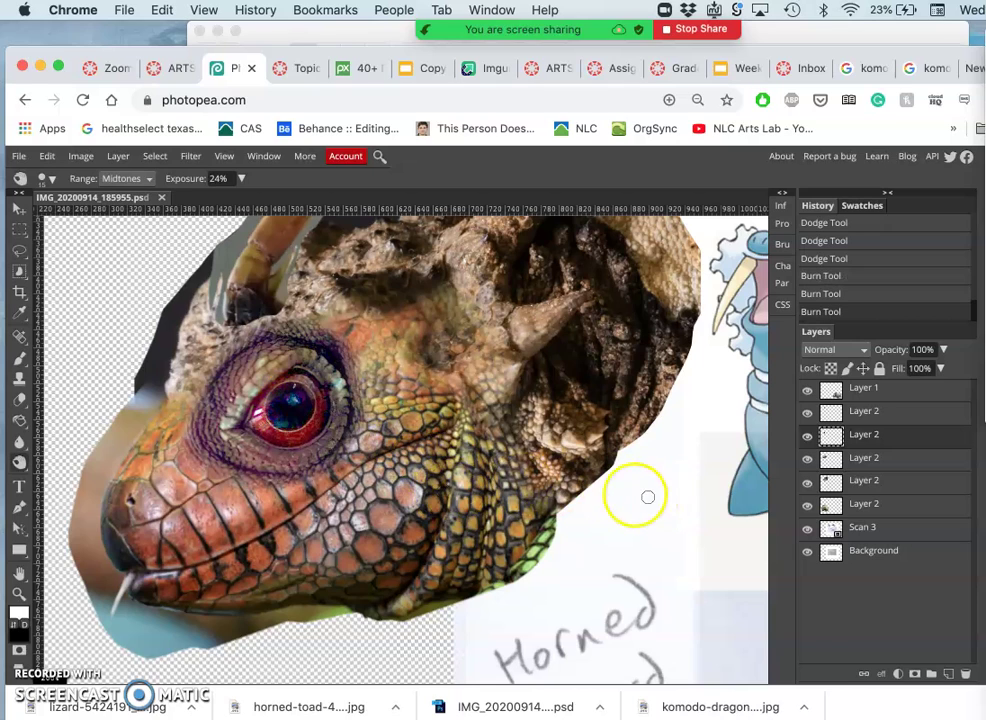
pyautogui.moveTo(272, 395); pyautogui.dragTo(254, 400)
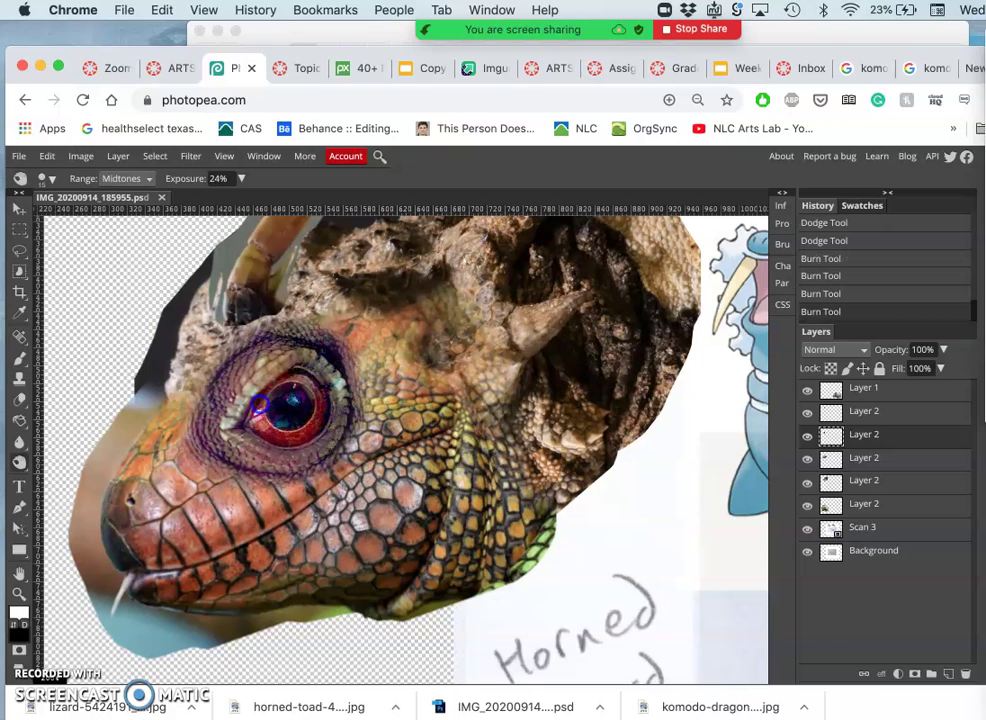
pyautogui.moveTo(305, 368)
pyautogui.mouseDown()
pyautogui.moveTo(420, 422)
pyautogui.moveTo(453, 495)
pyautogui.moveTo(525, 572)
pyautogui.moveTo(521, 587)
pyautogui.moveTo(645, 538)
pyautogui.moveTo(491, 406)
pyautogui.moveTo(635, 381)
pyautogui.moveTo(462, 357)
pyautogui.moveTo(383, 242)
pyautogui.moveTo(434, 324)
pyautogui.moveTo(805, 434)
pyautogui.mouseUp()
# Step: Hide and reshow the eye patch and the red lizard head layers to compare them, and select the red lizard layer
pyautogui.click(808, 437)
pyautogui.click(808, 437)
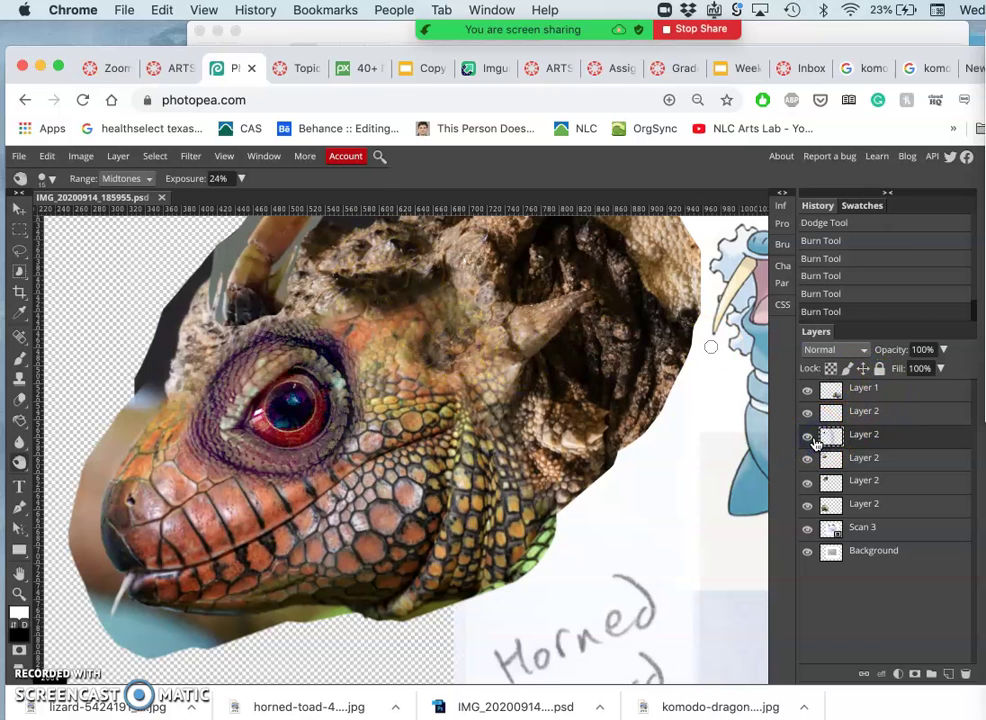
pyautogui.click(854, 458)
pyautogui.click(807, 459)
pyautogui.click(807, 459)
pyautogui.click(855, 462)
pyautogui.click(859, 463)
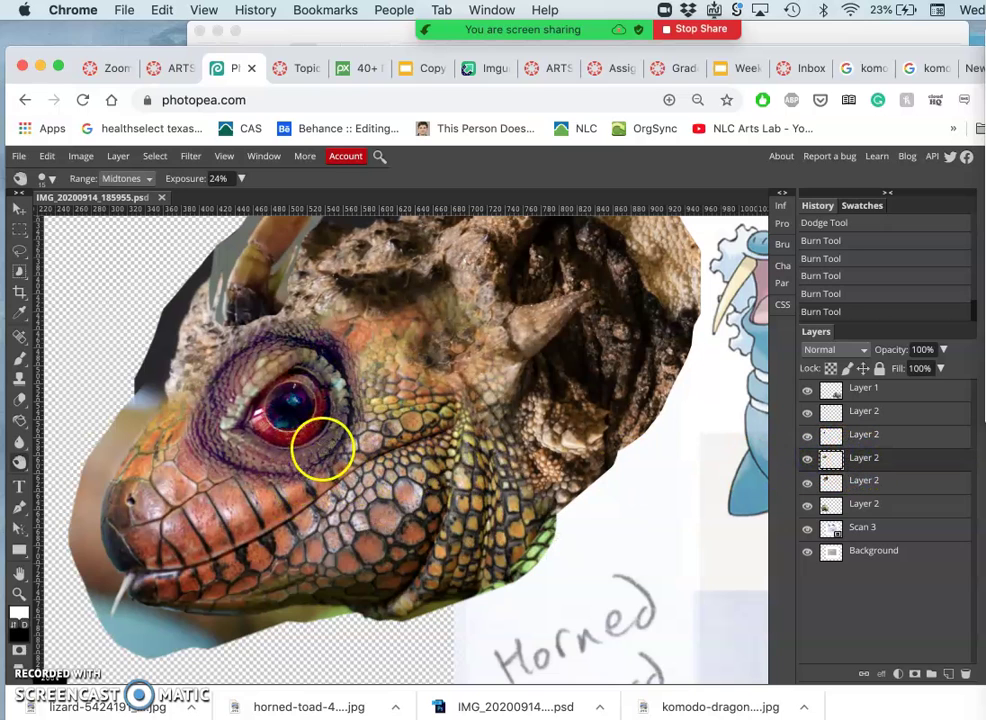
pyautogui.click(807, 459)
pyautogui.click(807, 459)
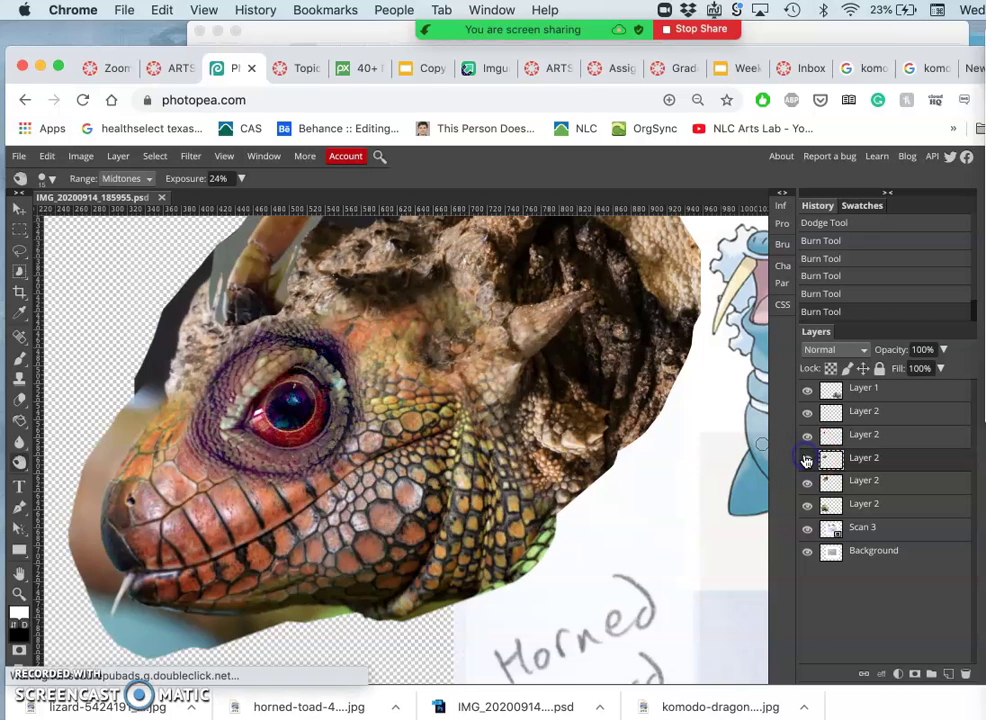
# Step: Adjust the red lizard layer with Levels, setting the midtone input to 1.33 and the black input to 19
pyautogui.click(84, 157)
pyautogui.moveTo(110, 176)
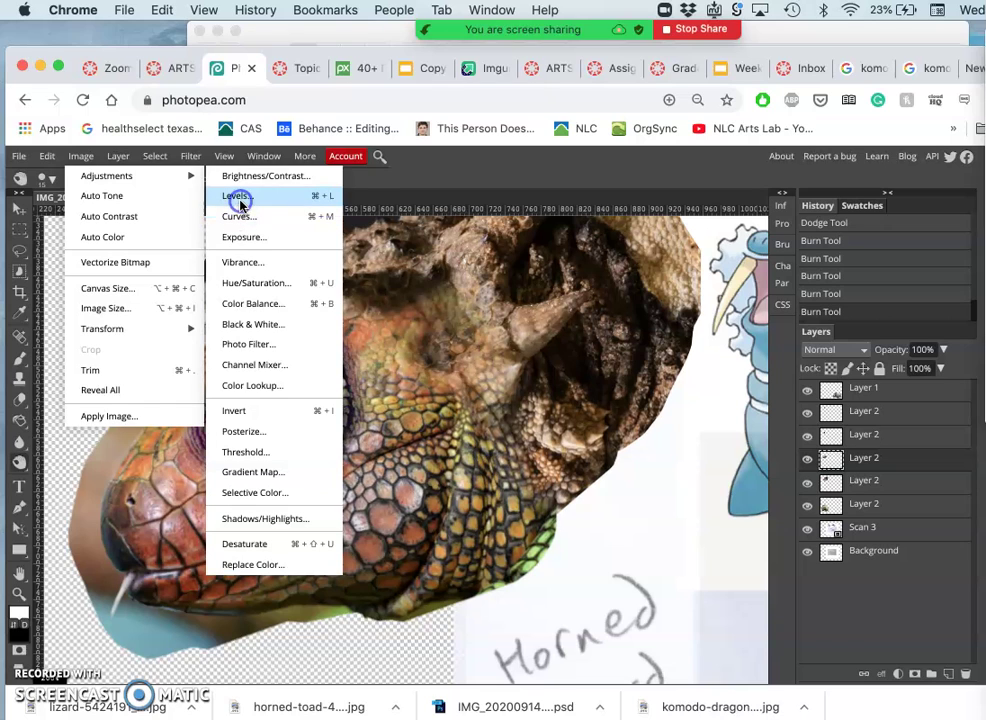
pyautogui.click(238, 198)
pyautogui.moveTo(532, 345); pyautogui.dragTo(527, 341)
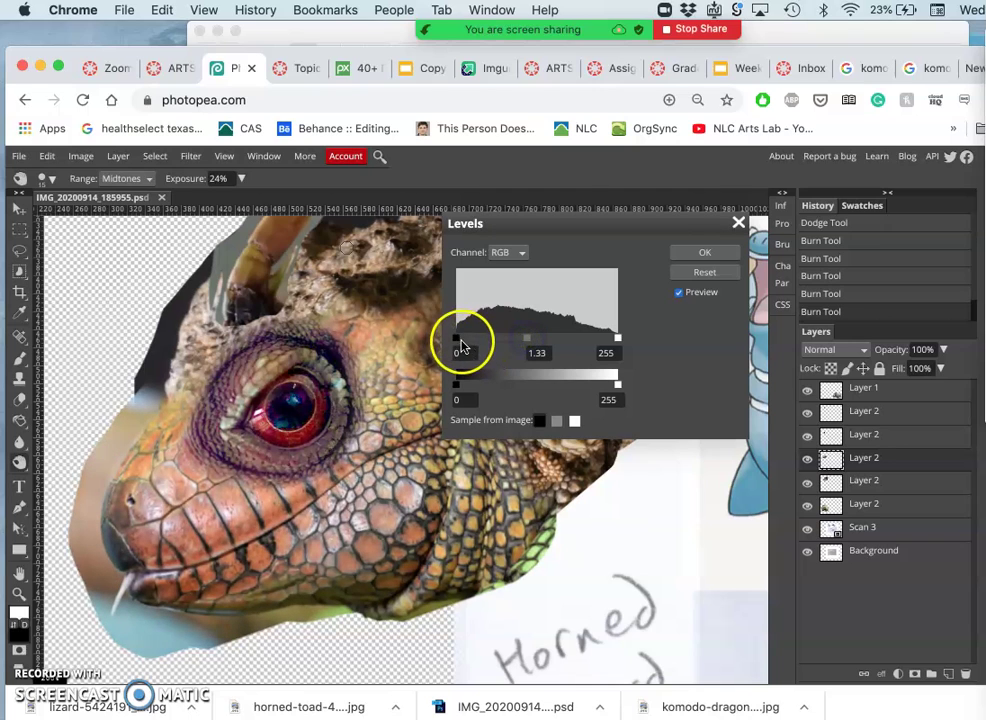
pyautogui.moveTo(465, 343); pyautogui.dragTo(469, 342)
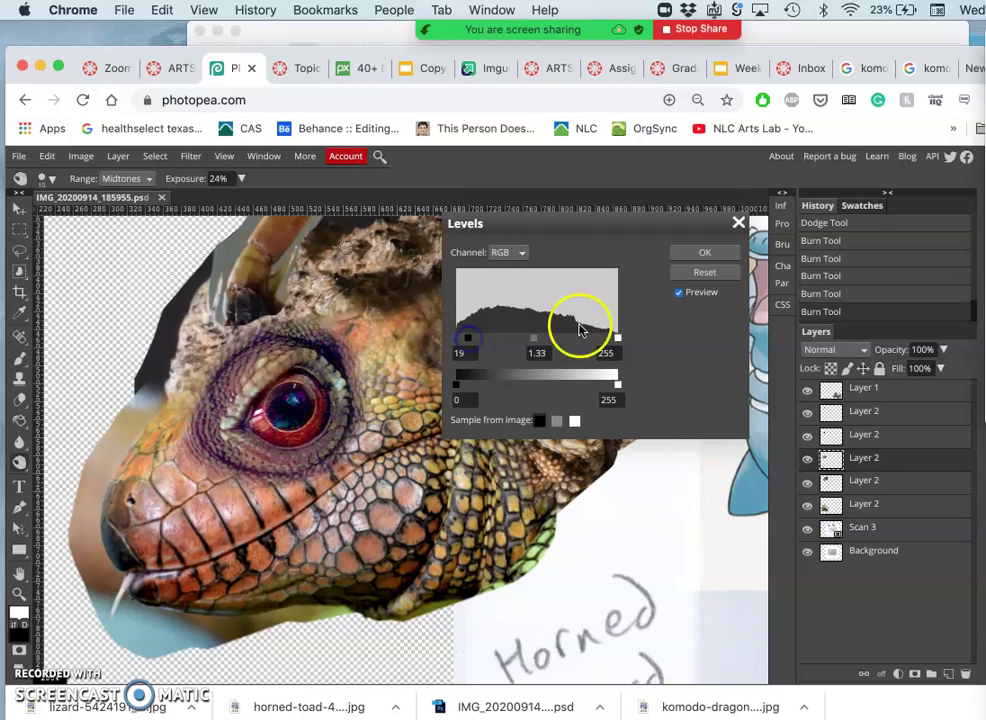
pyautogui.click(709, 256)
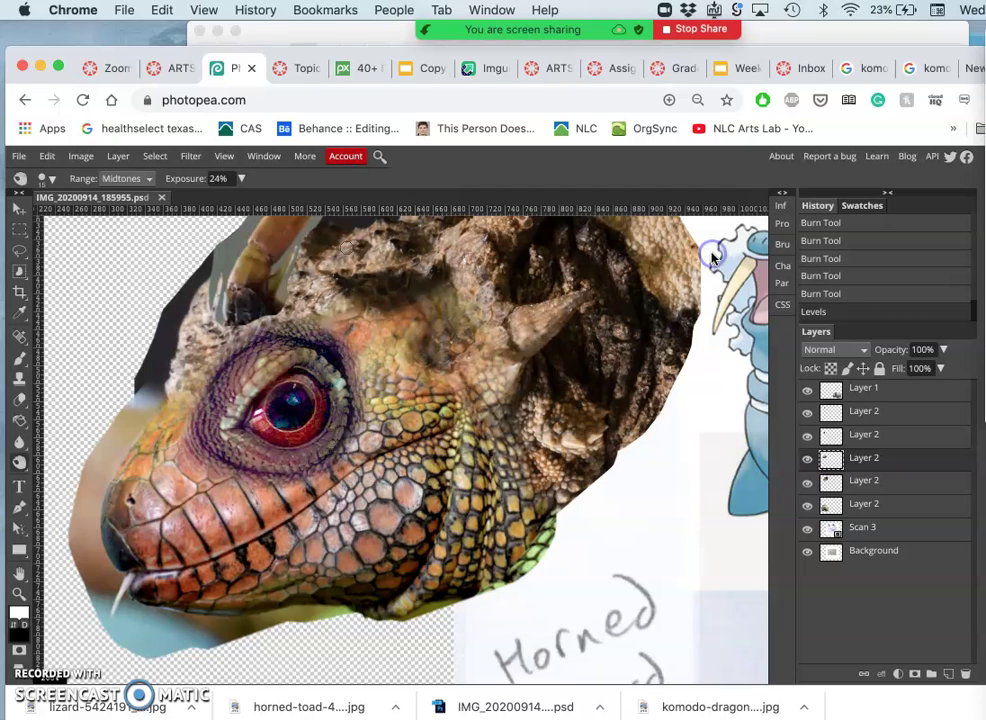
# Step: Adjust the red lizard layer with Hue/Saturation, setting hue to -2, saturation to -2 and lightness to -5
pyautogui.click(86, 160)
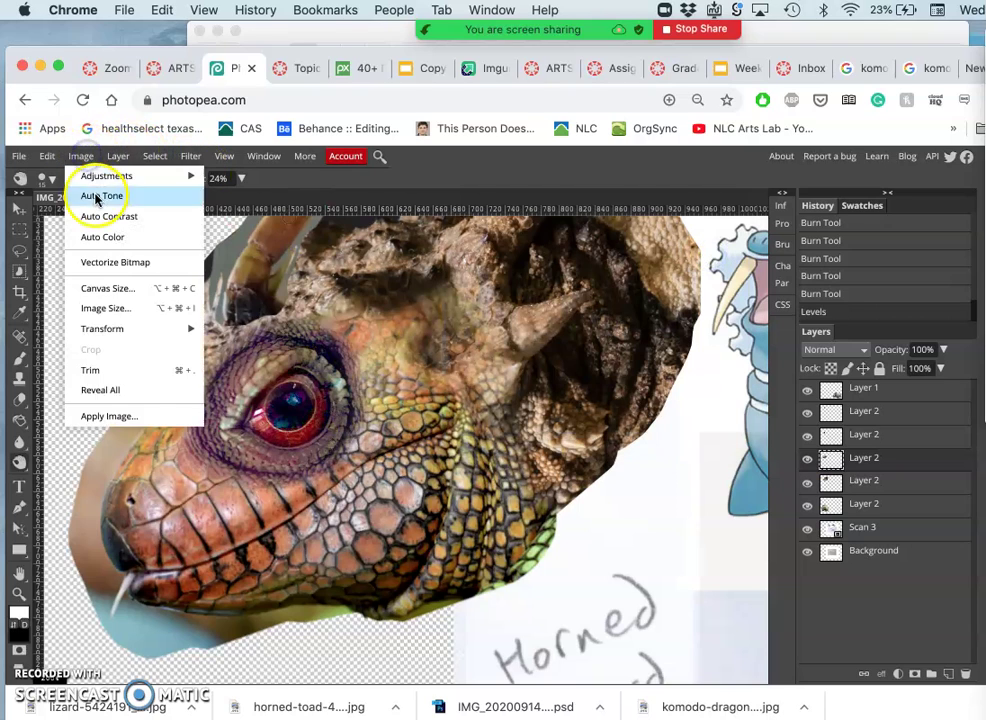
pyautogui.moveTo(105, 176)
pyautogui.click(258, 282)
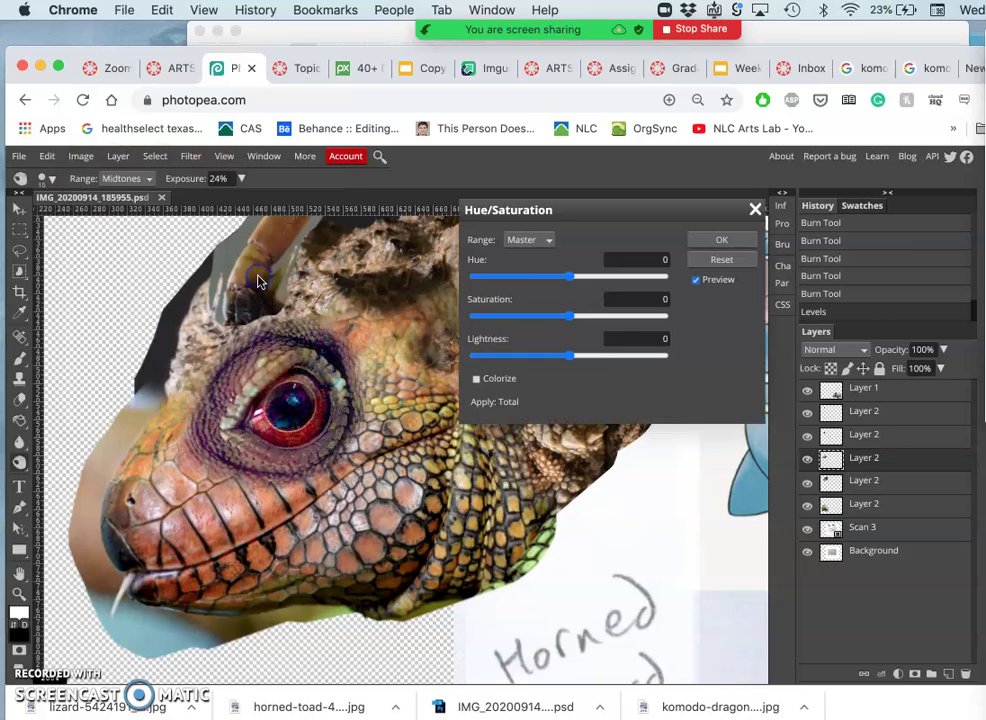
pyautogui.moveTo(588, 324)
pyautogui.mouseDown()
pyautogui.moveTo(625, 321)
pyautogui.moveTo(594, 322)
pyautogui.mouseUp()
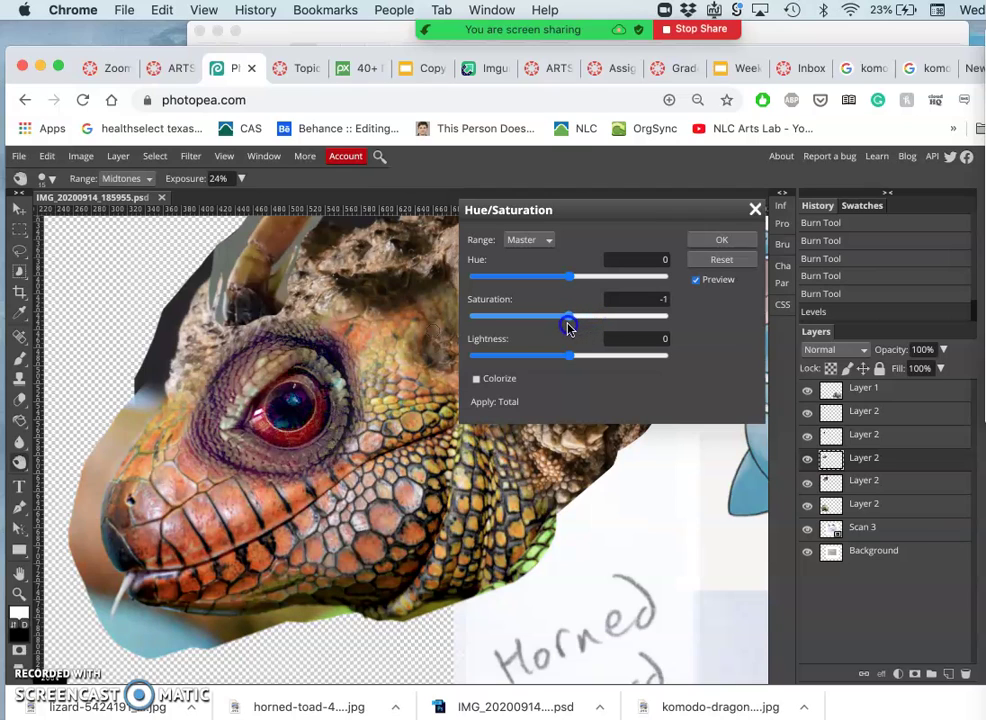
pyautogui.moveTo(570, 278)
pyautogui.mouseDown()
pyautogui.moveTo(559, 280)
pyautogui.moveTo(583, 279)
pyautogui.moveTo(568, 281)
pyautogui.mouseUp()
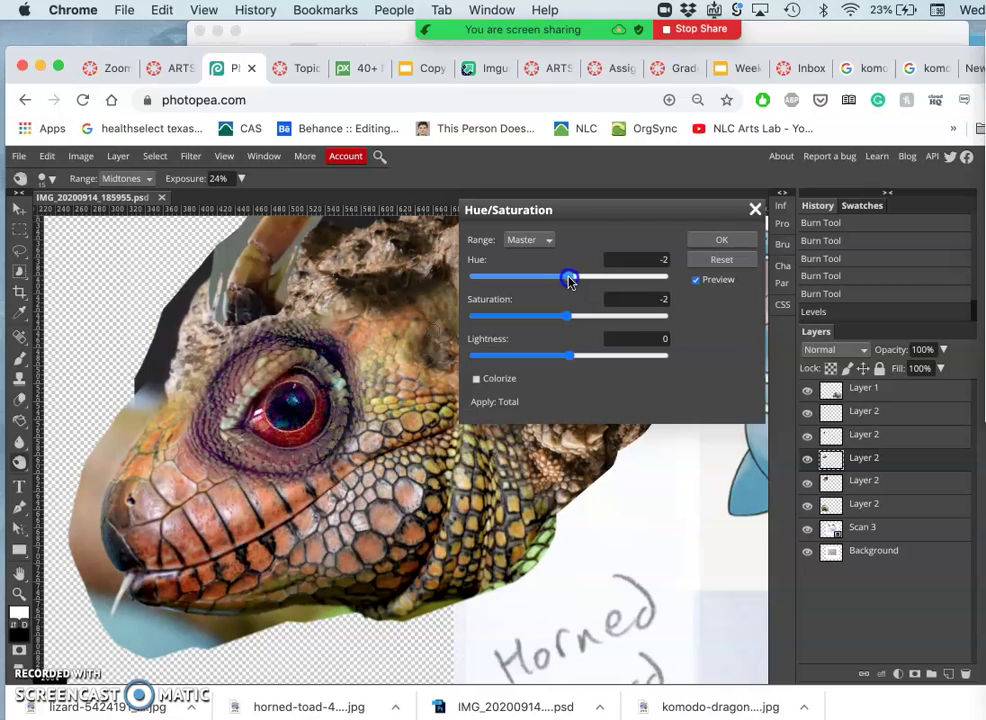
pyautogui.moveTo(569, 357); pyautogui.dragTo(563, 362)
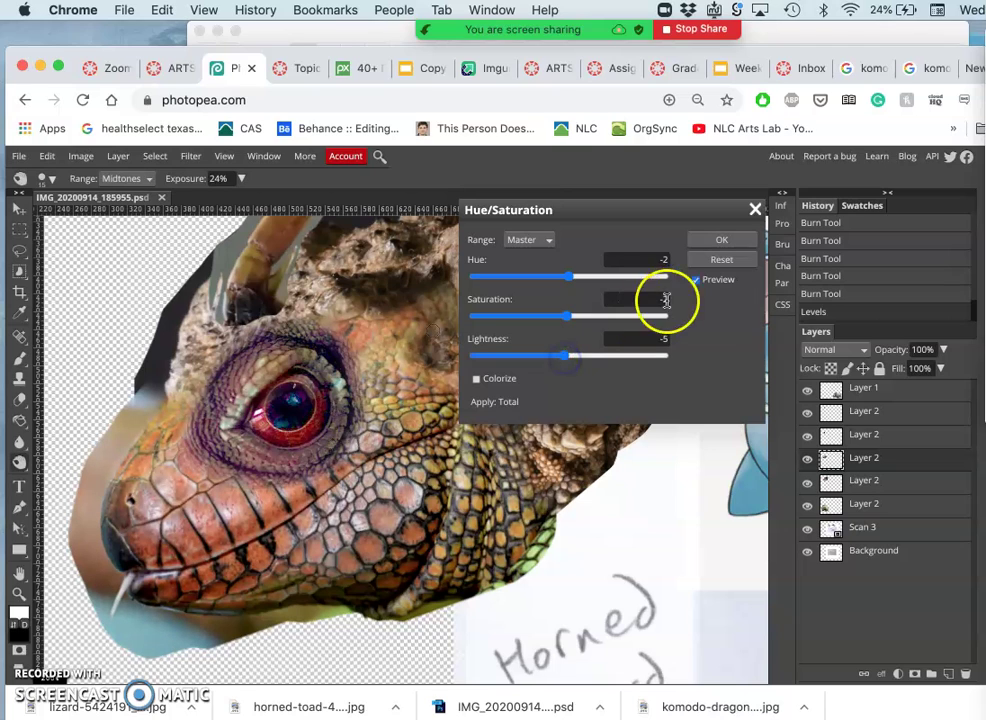
pyautogui.click(705, 241)
# Step: Apply Color Balance to the red lizard layer with midtones at red 21 and blue 35, and highlights at green 19
pyautogui.click(81, 156)
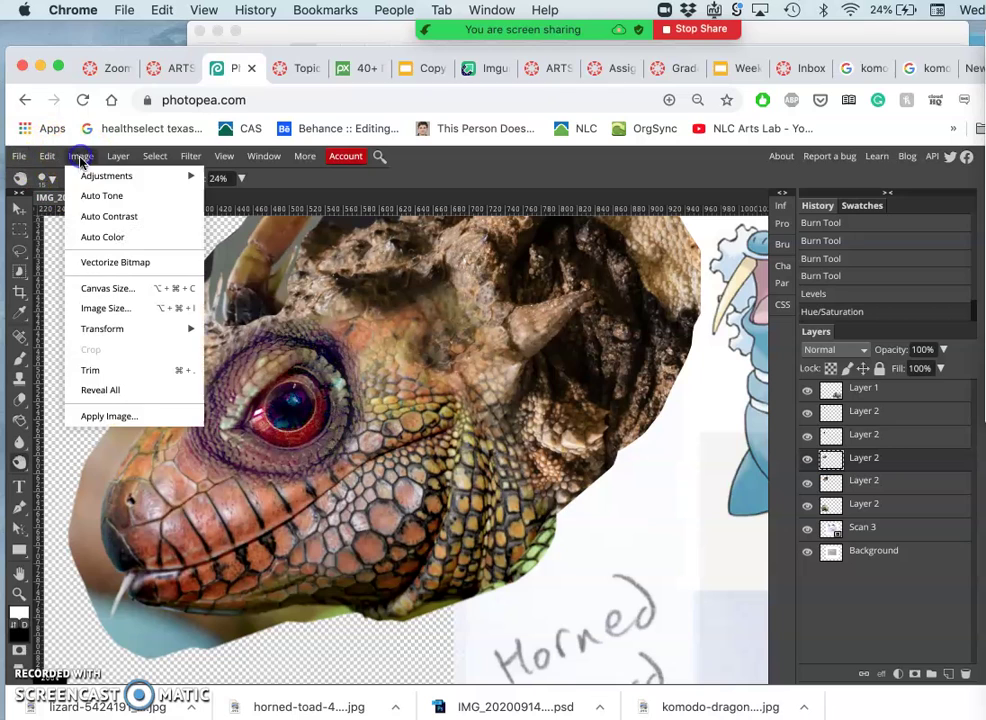
pyautogui.moveTo(88, 179)
pyautogui.click(255, 303)
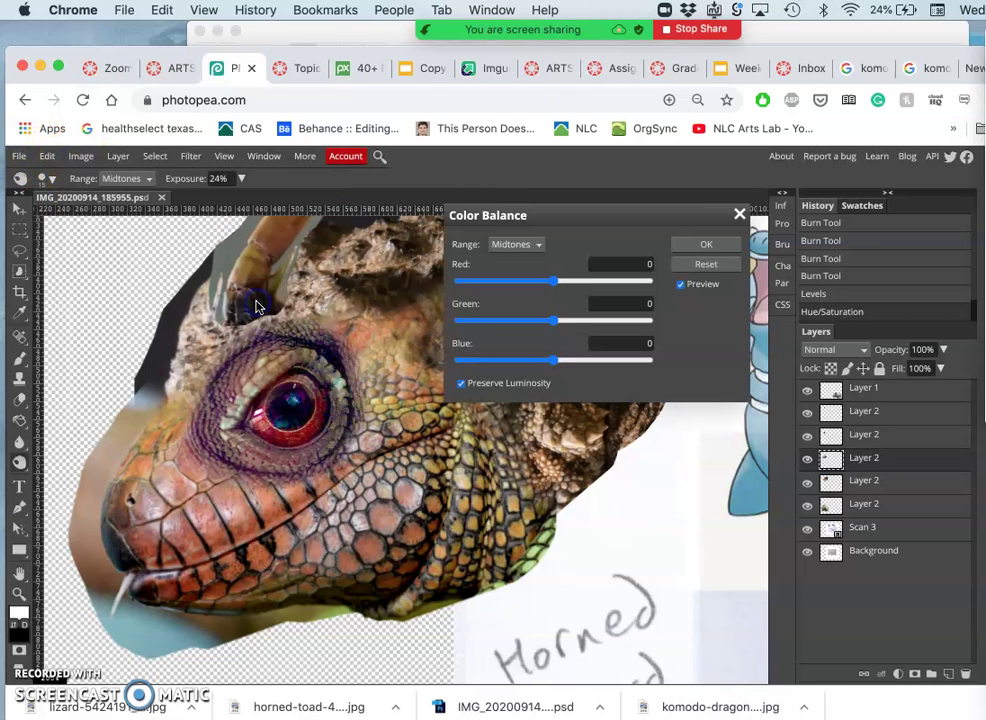
pyautogui.click(556, 286)
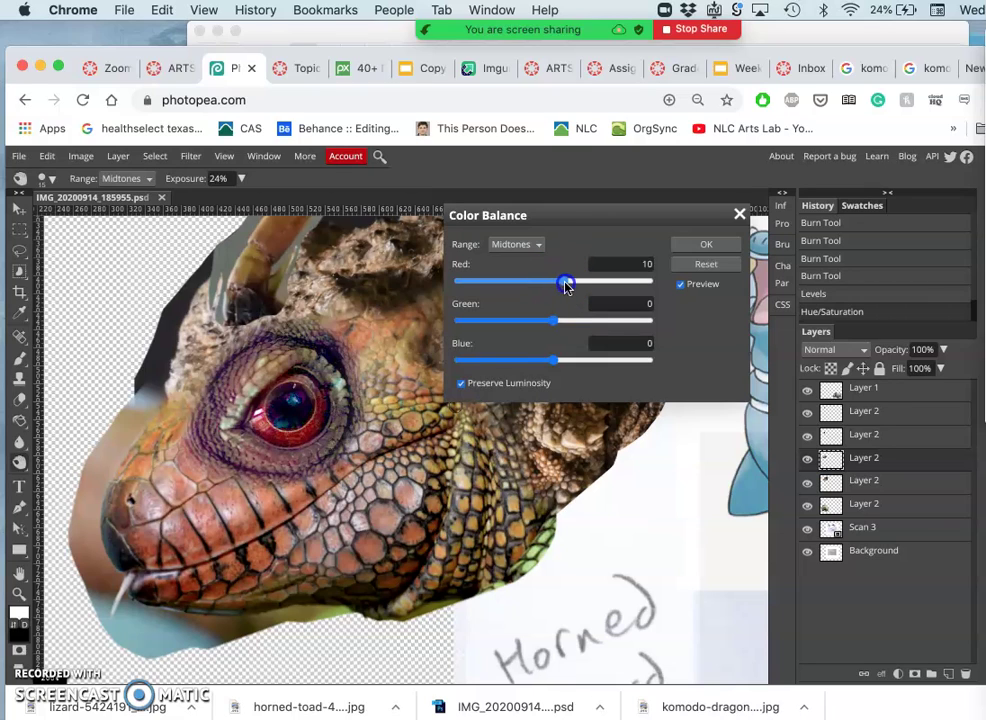
pyautogui.moveTo(573, 286); pyautogui.dragTo(575, 284)
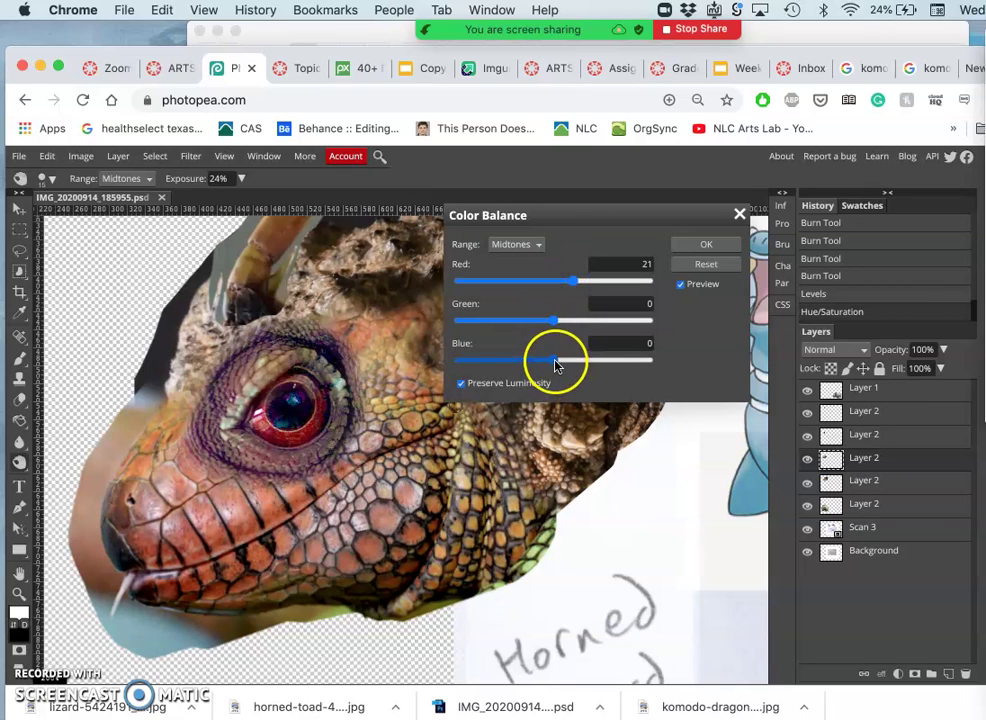
pyautogui.moveTo(557, 361); pyautogui.dragTo(587, 361)
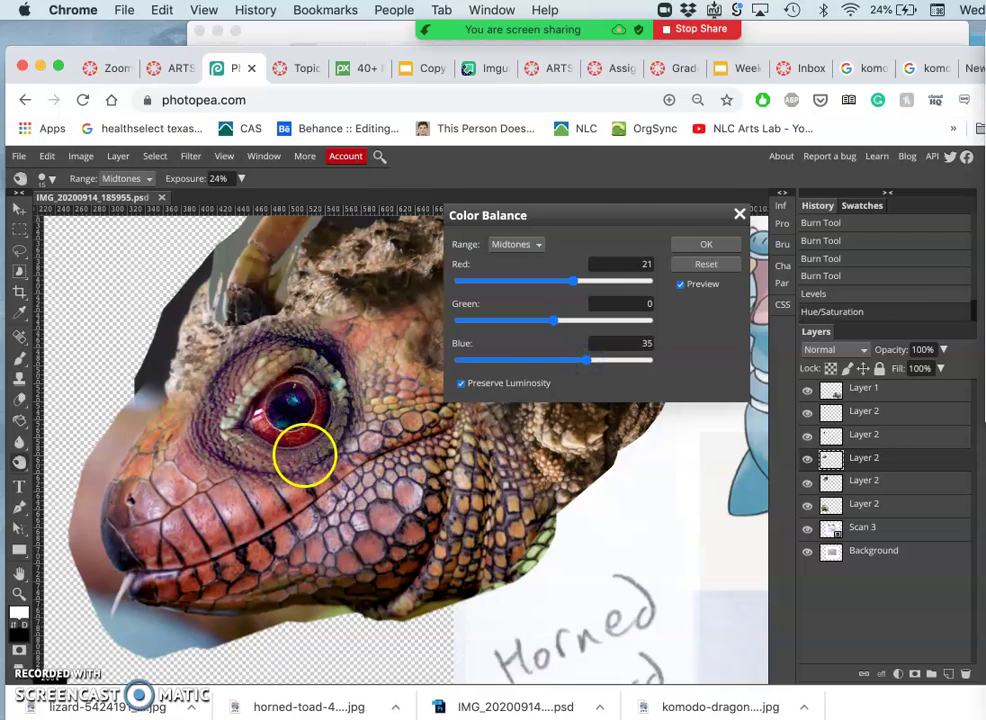
pyautogui.click(537, 245)
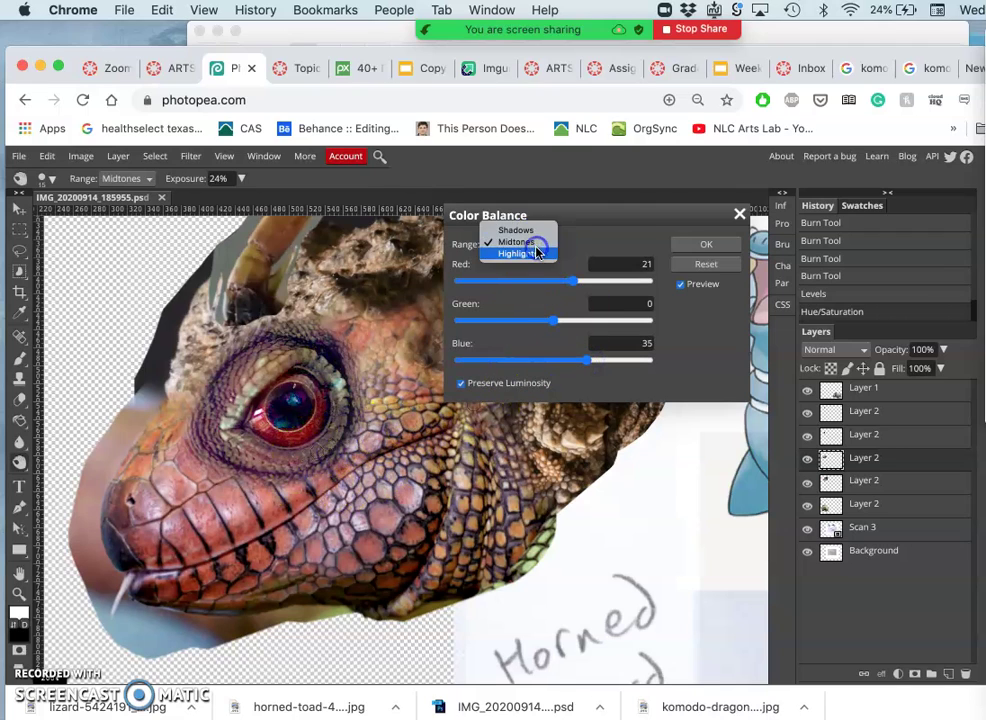
pyautogui.click(532, 253)
pyautogui.click(556, 320)
pyautogui.moveTo(556, 320); pyautogui.dragTo(577, 320)
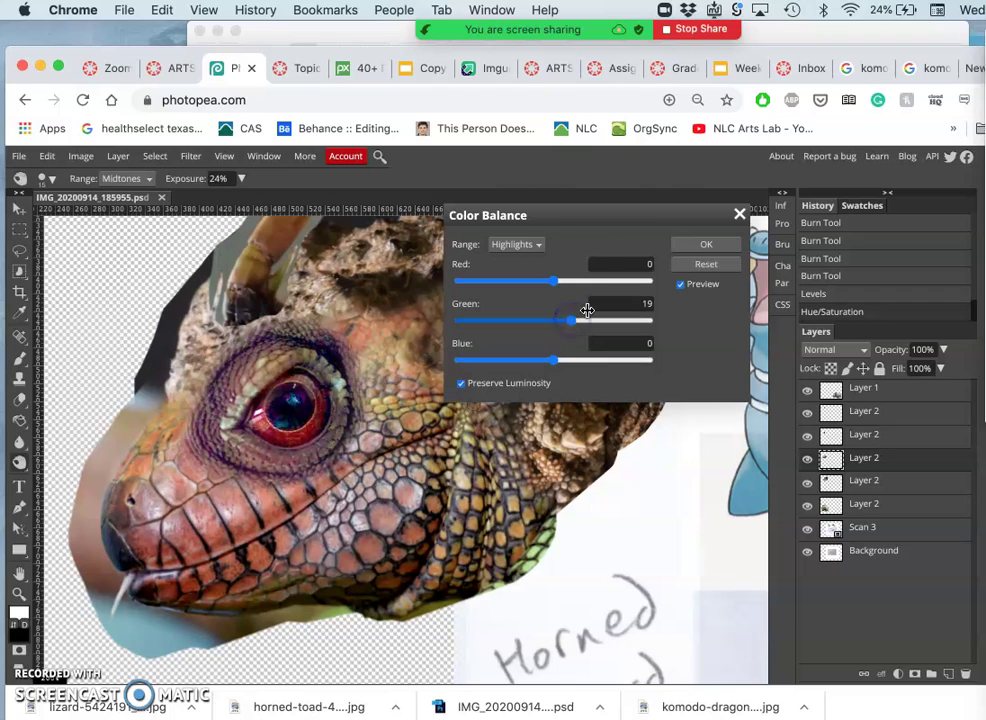
pyautogui.click(683, 246)
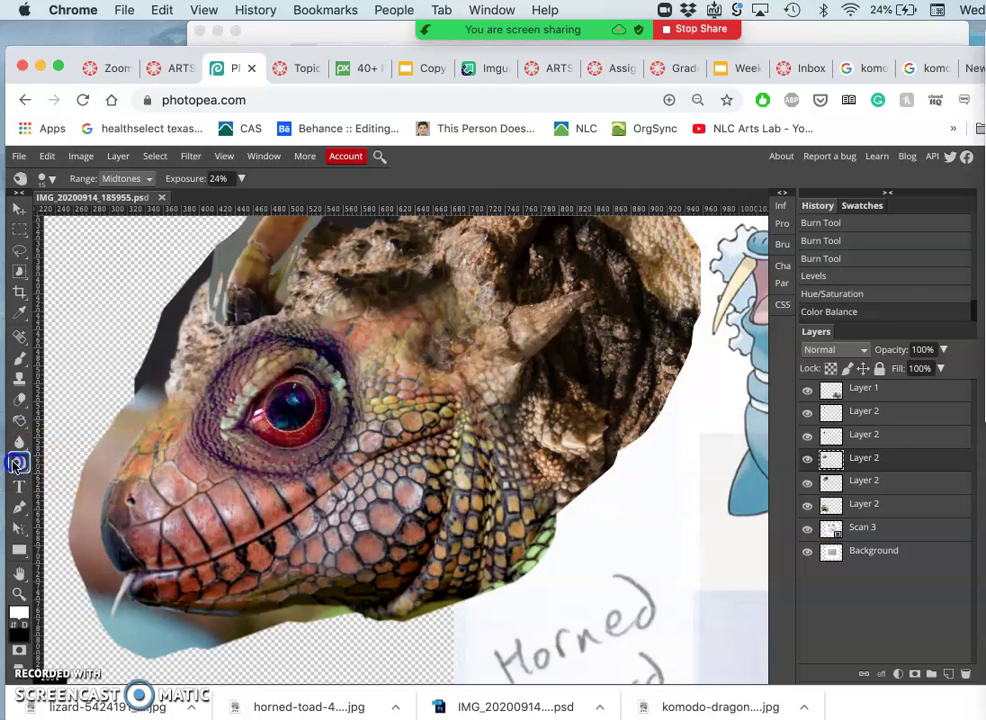
# Step: Set the Burn tool to 17% exposure with a soft brush of 94 px size and 3% hardness
pyautogui.click(241, 178)
pyautogui.click(185, 205)
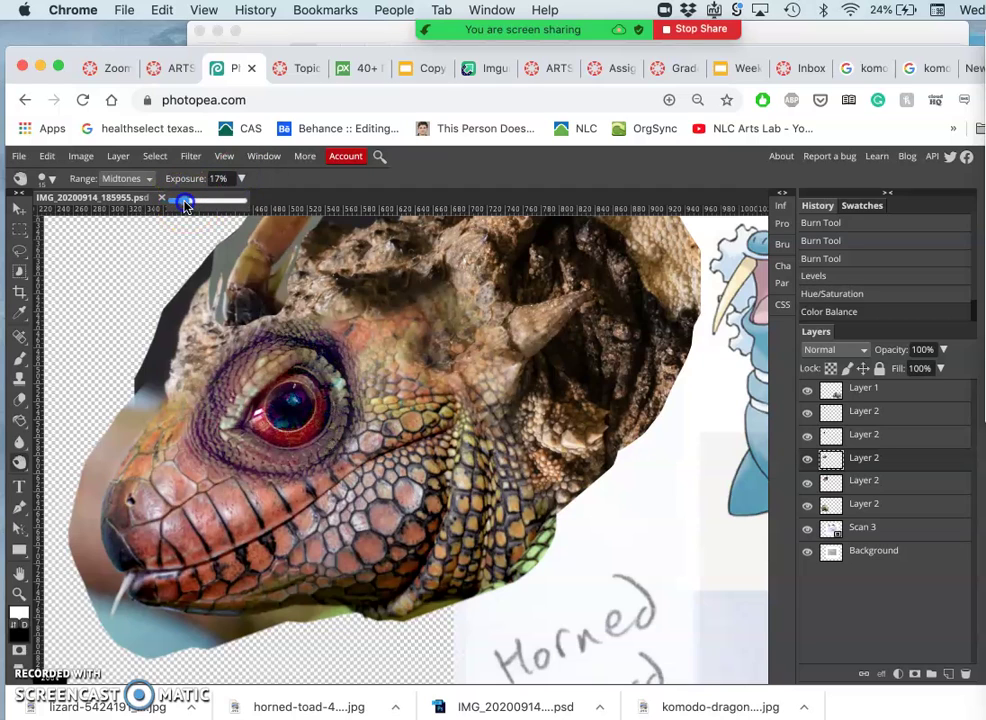
pyautogui.click(46, 178)
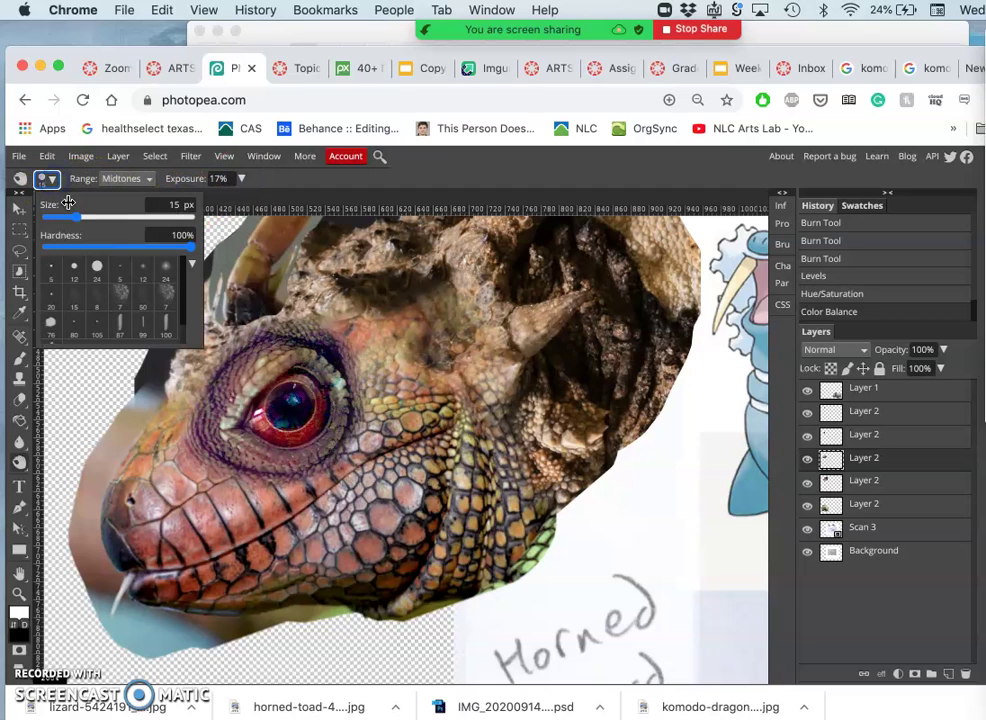
pyautogui.moveTo(73, 248); pyautogui.dragTo(49, 248)
pyautogui.click(110, 219)
pyautogui.moveTo(123, 222); pyautogui.dragTo(125, 219)
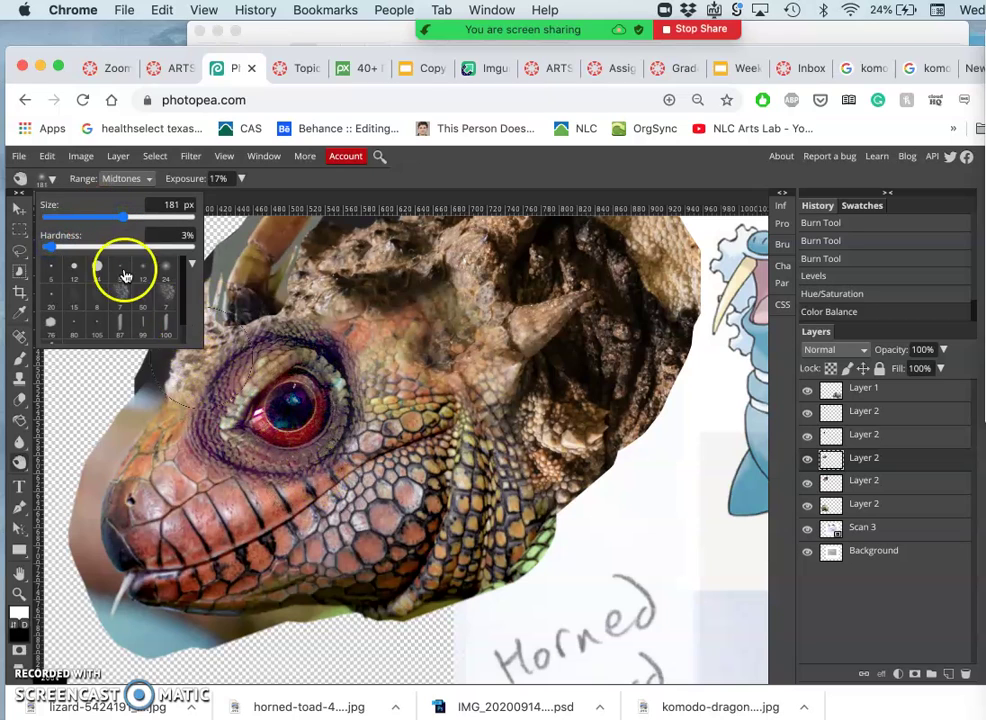
pyautogui.click(105, 217)
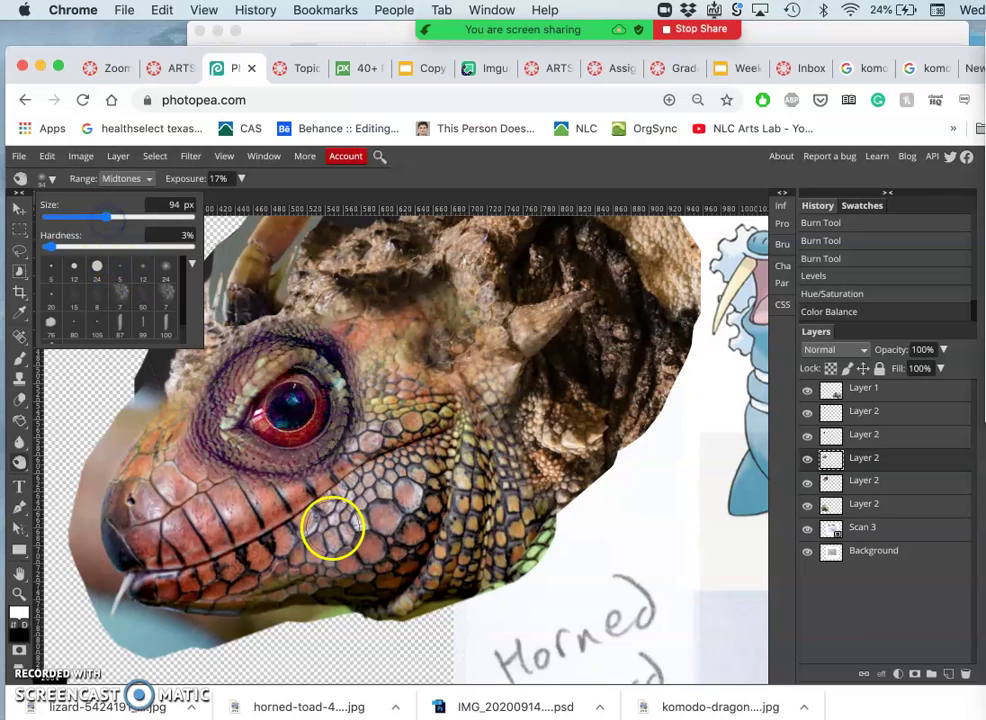
# Step: Darken the red lizard's cheek scales, jaw, snout and the skin in front of the eye with the Burn tool
pyautogui.moveTo(332, 530)
pyautogui.mouseDown()
pyautogui.moveTo(374, 597)
pyautogui.moveTo(391, 598)
pyautogui.moveTo(389, 571)
pyautogui.moveTo(426, 508)
pyautogui.mouseUp()
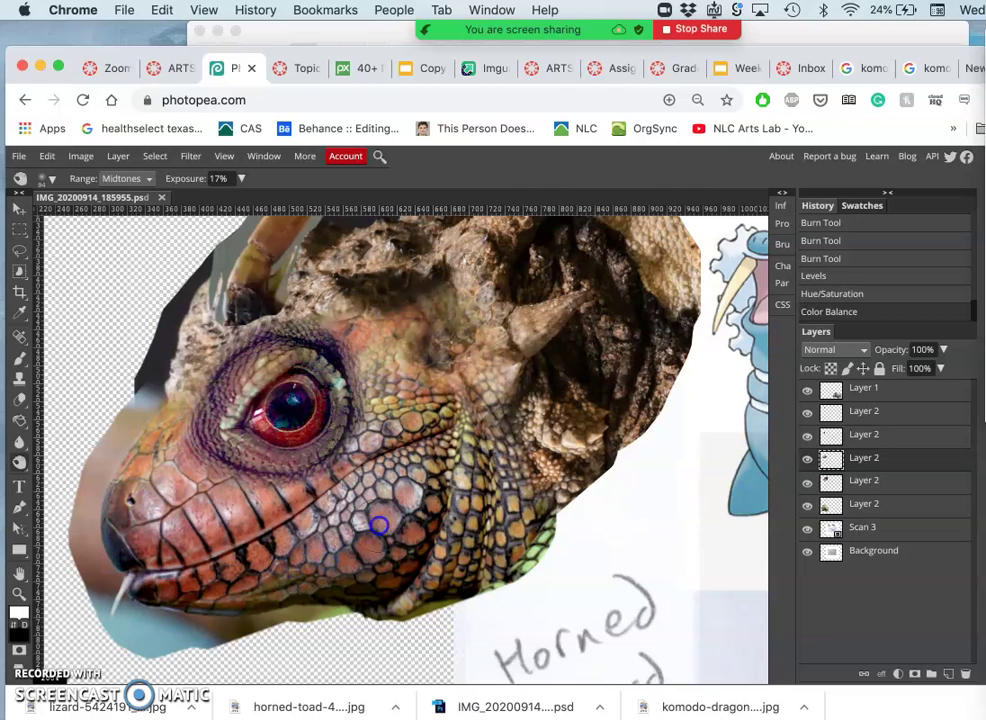
pyautogui.moveTo(411, 472); pyautogui.dragTo(413, 469)
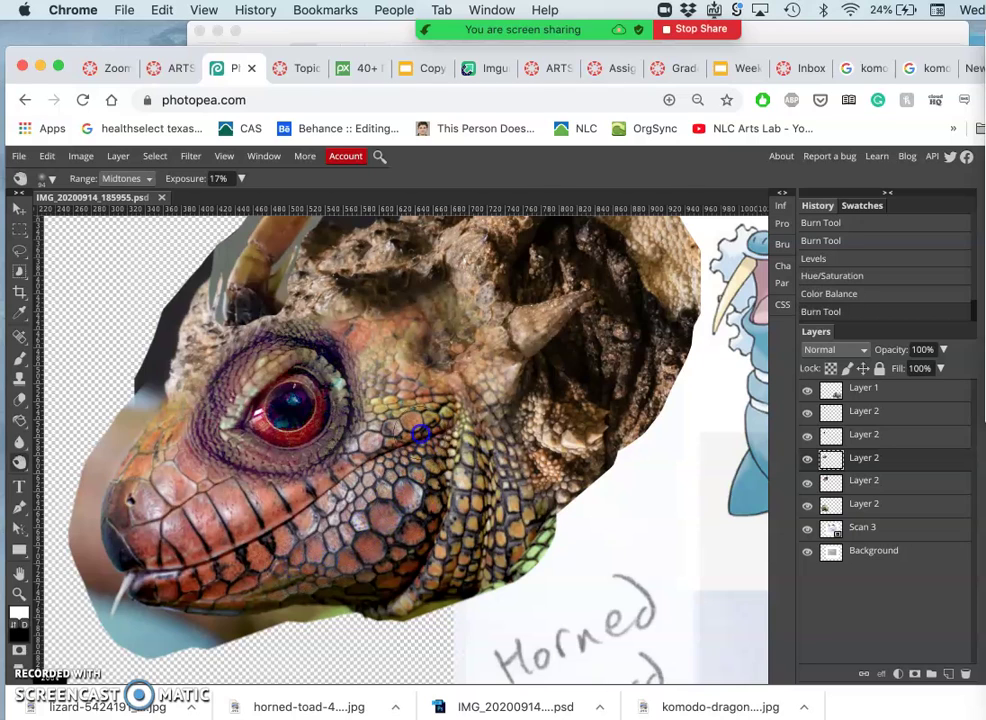
pyautogui.moveTo(300, 506); pyautogui.dragTo(288, 481)
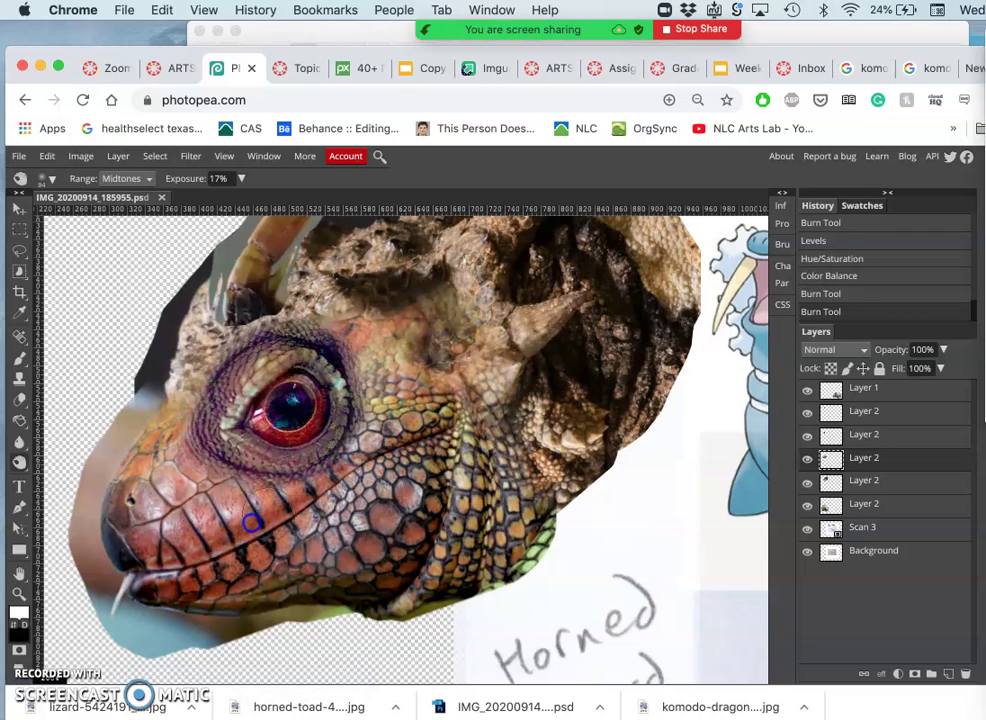
pyautogui.moveTo(198, 541)
pyautogui.mouseDown()
pyautogui.moveTo(395, 498)
pyautogui.moveTo(438, 468)
pyautogui.moveTo(269, 454)
pyautogui.moveTo(184, 471)
pyautogui.moveTo(192, 430)
pyautogui.mouseUp()
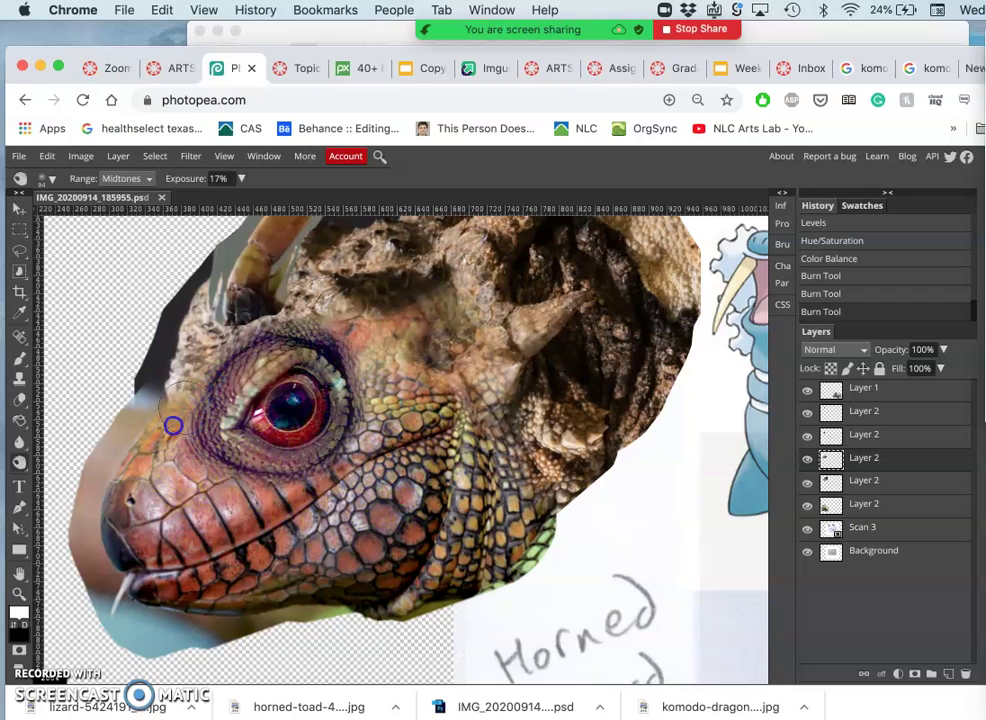
pyautogui.moveTo(139, 478)
pyautogui.mouseDown()
pyautogui.moveTo(270, 609)
pyautogui.moveTo(343, 608)
pyautogui.moveTo(399, 587)
pyautogui.moveTo(497, 581)
pyautogui.moveTo(582, 528)
pyautogui.mouseUp()
# Step: Hide and reshow the brown horned head layer to identify it, and select that layer
pyautogui.scroll(2, 564, 478)
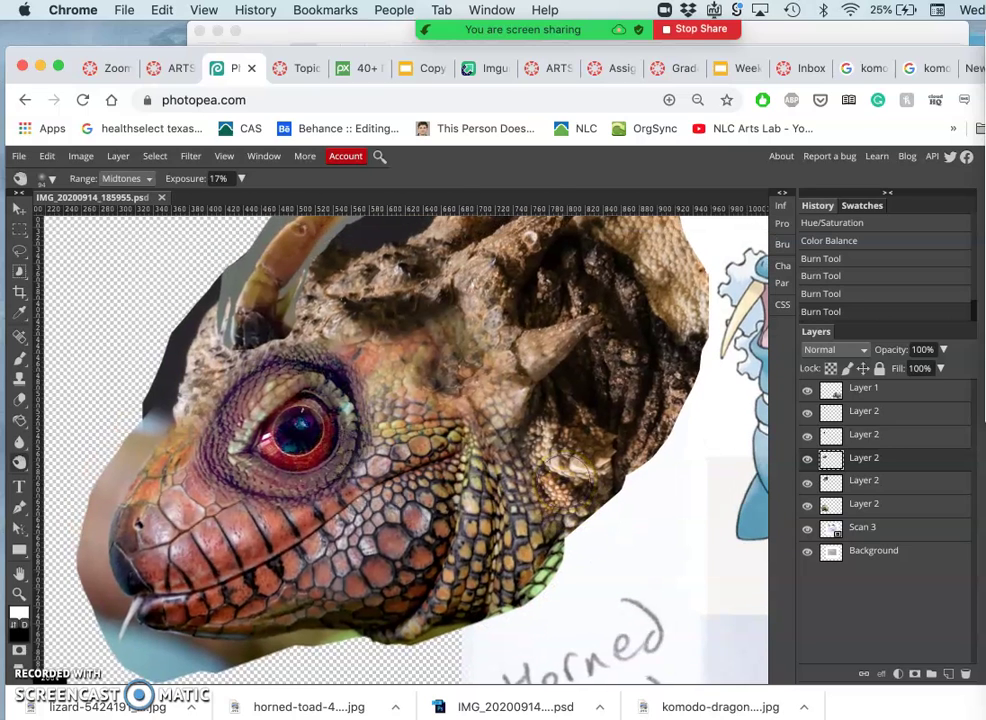
pyautogui.scroll(-3, 563, 485)
pyautogui.moveTo(540, 458)
pyautogui.mouseDown()
pyautogui.moveTo(535, 451)
pyautogui.moveTo(555, 480)
pyautogui.mouseUp()
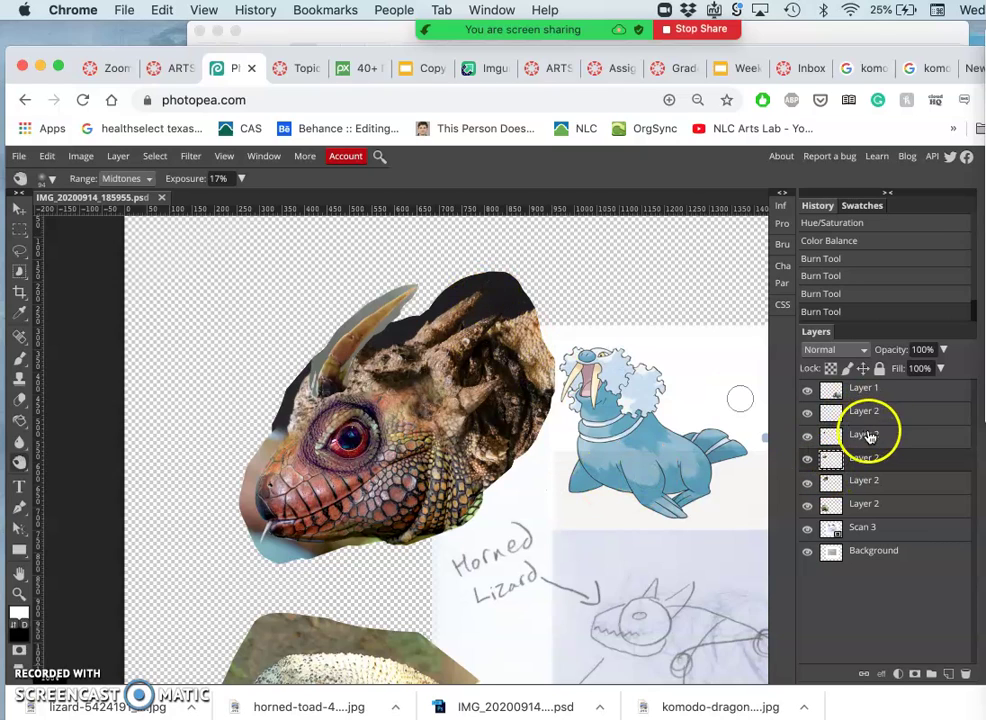
pyautogui.click(808, 483)
pyautogui.click(808, 483)
pyautogui.click(845, 481)
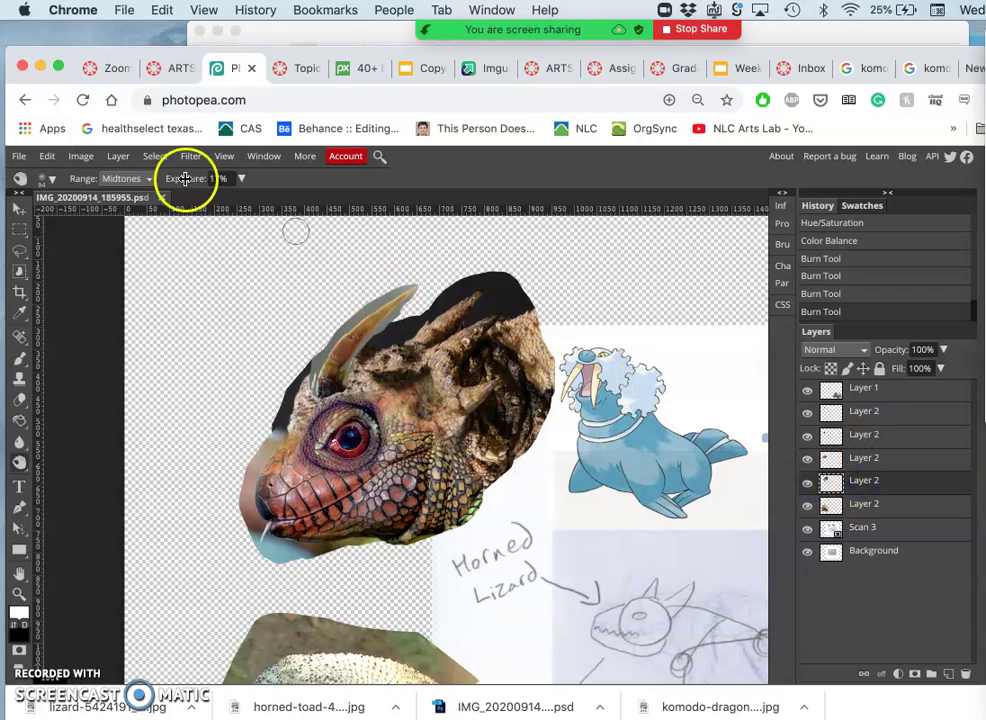
# Step: Adjust the brown horned head layer with Levels, setting the midtone input to 0.97
pyautogui.click(92, 156)
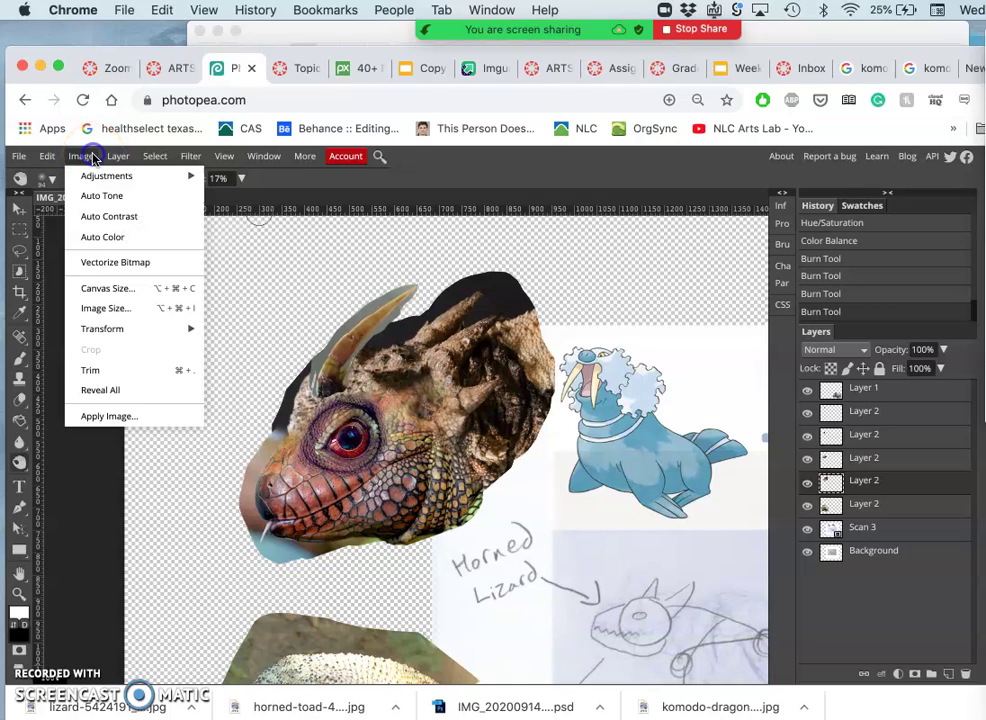
pyautogui.moveTo(165, 181)
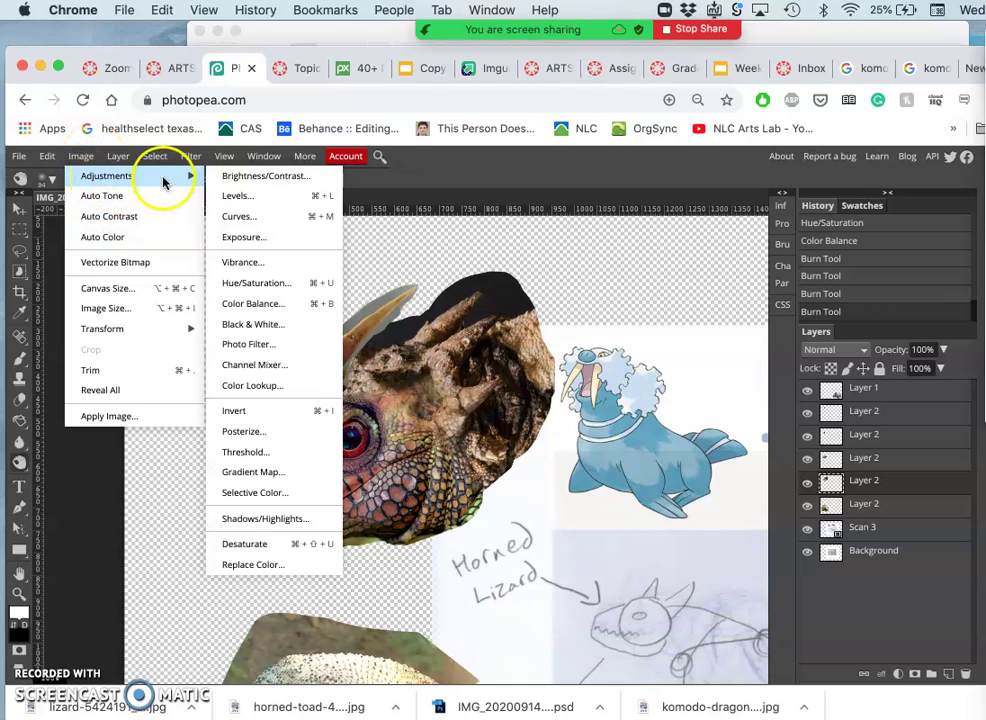
pyautogui.click(230, 196)
pyautogui.moveTo(607, 233); pyautogui.dragTo(730, 304)
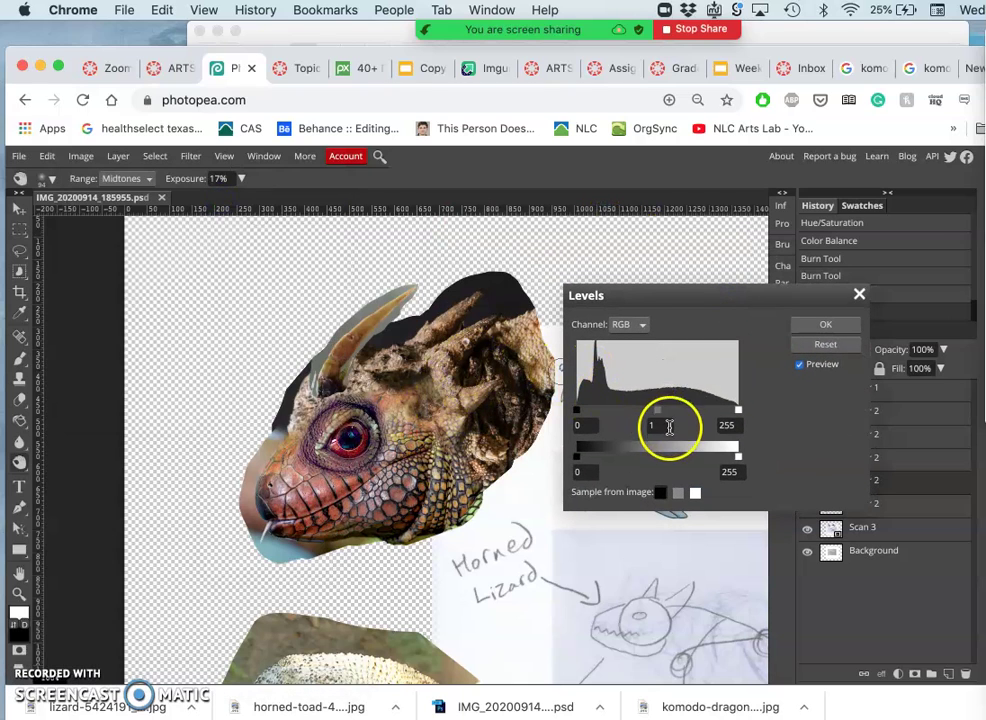
pyautogui.moveTo(659, 416)
pyautogui.mouseDown()
pyautogui.moveTo(645, 412)
pyautogui.moveTo(663, 418)
pyautogui.mouseUp()
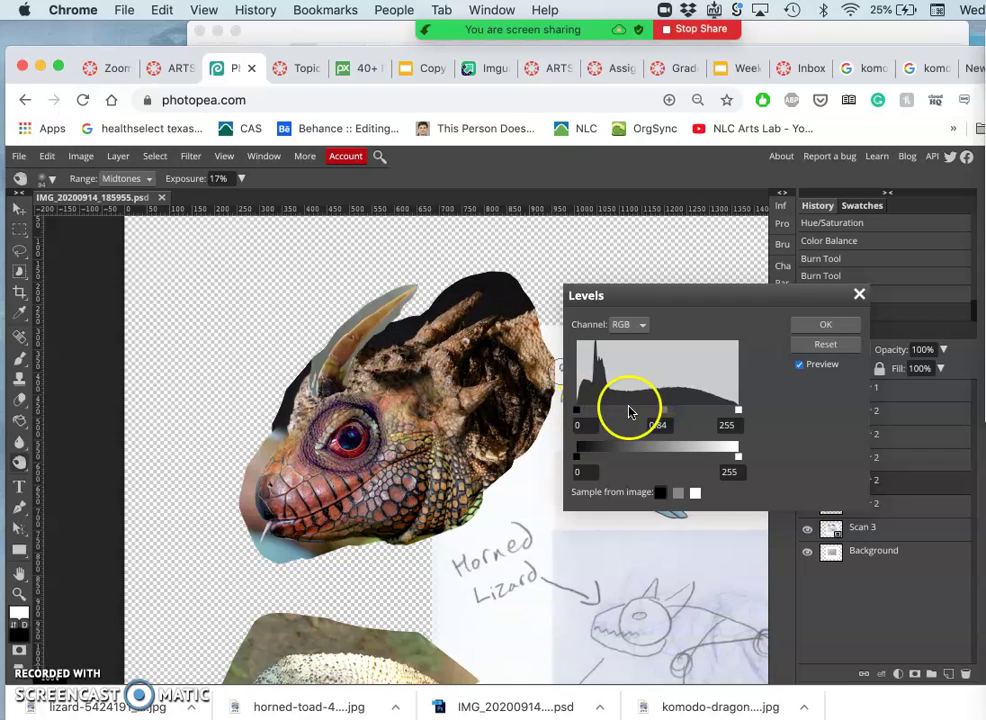
pyautogui.moveTo(661, 409); pyautogui.dragTo(658, 409)
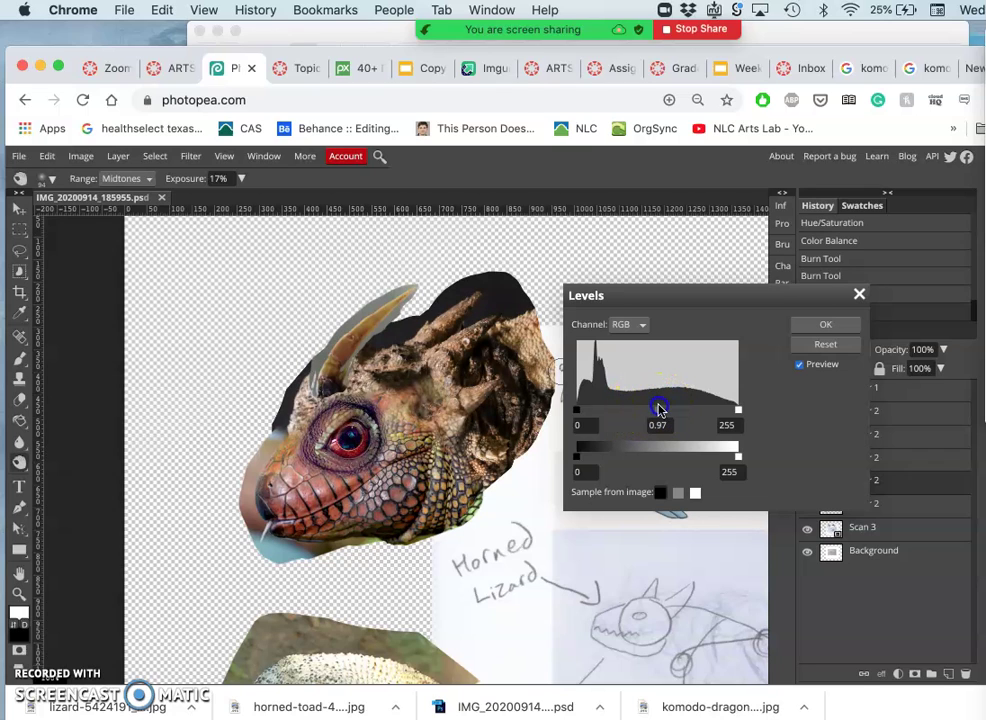
pyautogui.click(808, 326)
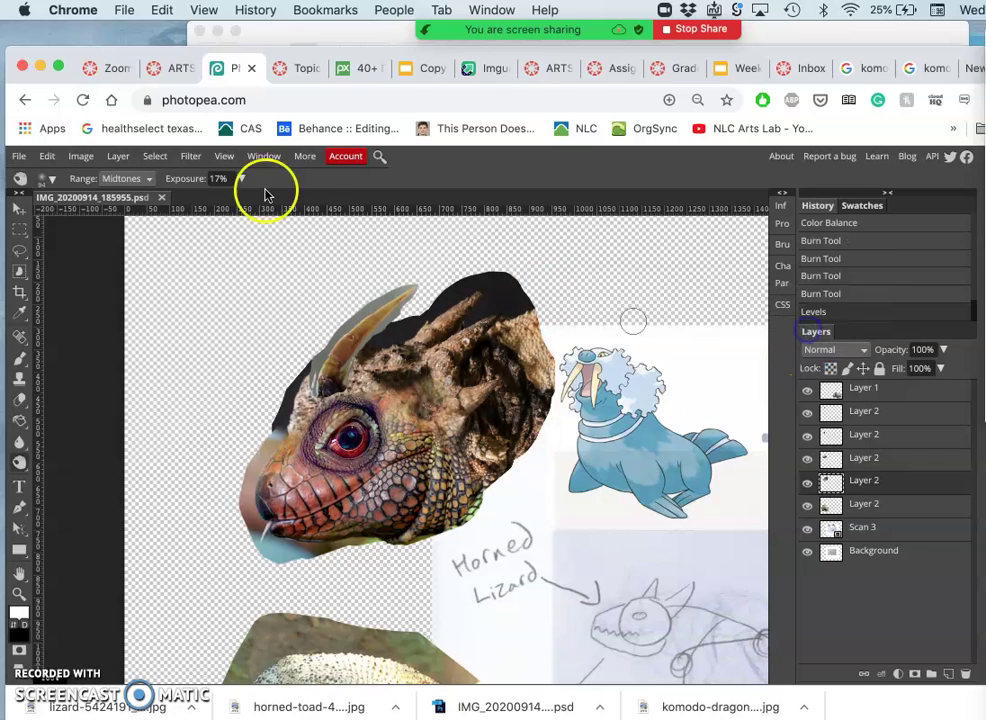
# Step: Adjust the brown horned head layer with Hue/Saturation, setting hue to -5 and saturation to 33
pyautogui.click(86, 157)
pyautogui.moveTo(110, 176)
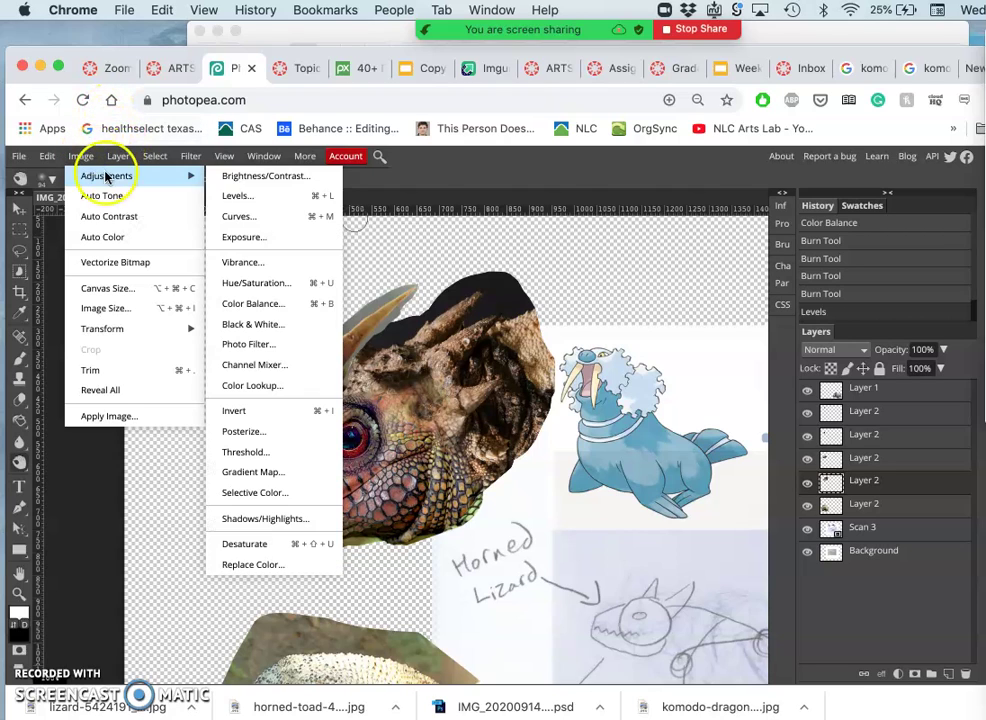
pyautogui.click(243, 289)
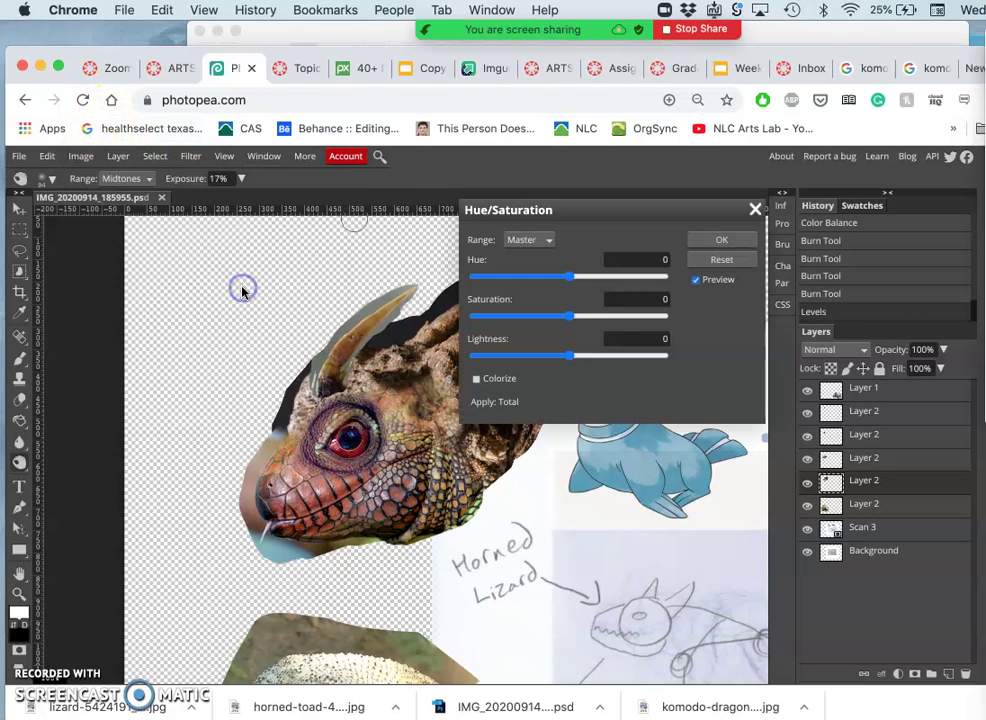
pyautogui.moveTo(546, 211); pyautogui.dragTo(640, 219)
pyautogui.moveTo(656, 317); pyautogui.dragTo(685, 321)
pyautogui.moveTo(655, 278)
pyautogui.mouseDown()
pyautogui.moveTo(646, 283)
pyautogui.moveTo(654, 283)
pyautogui.mouseUp()
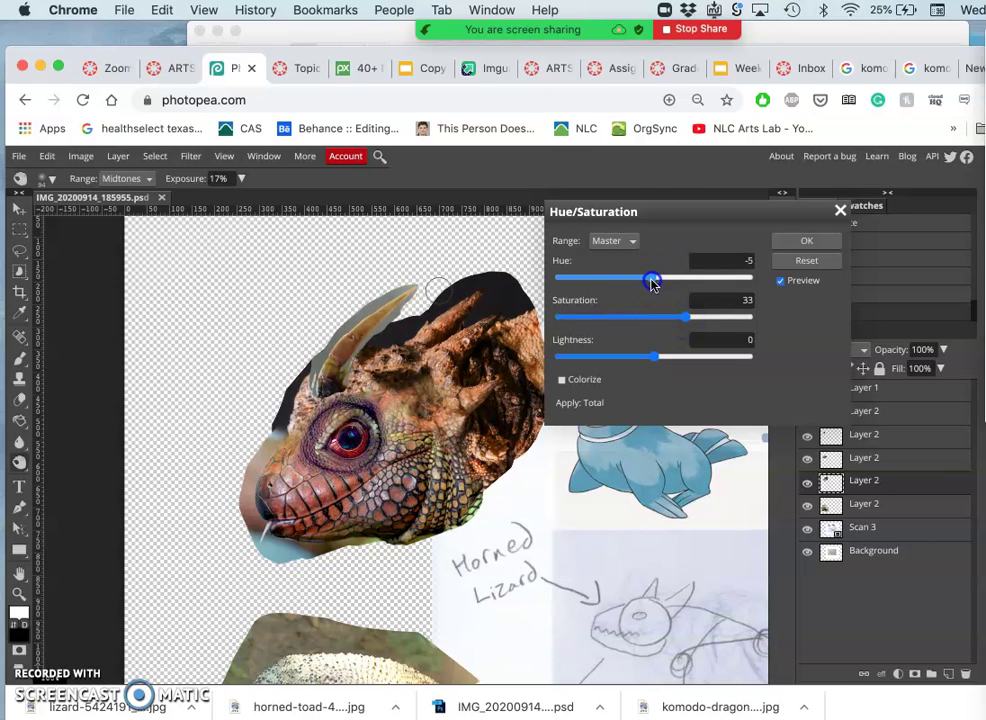
pyautogui.click(797, 241)
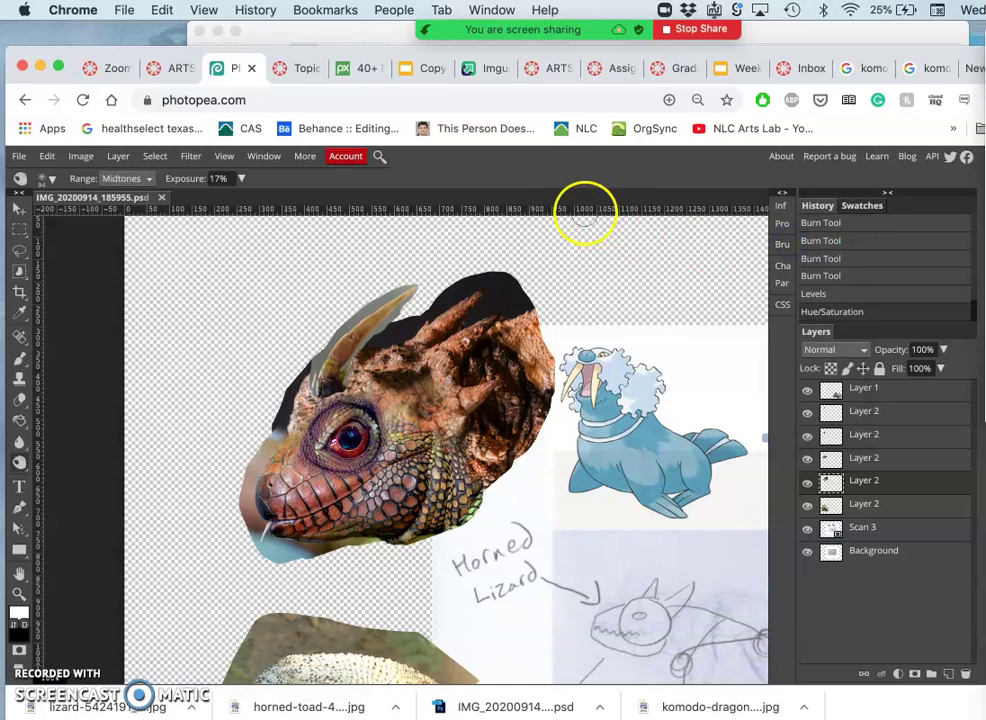
# Step: Start a Color Balance adjustment on the brown horned head layer, setting the highlights to red 19 and green 15
pyautogui.click(84, 162)
pyautogui.moveTo(150, 176)
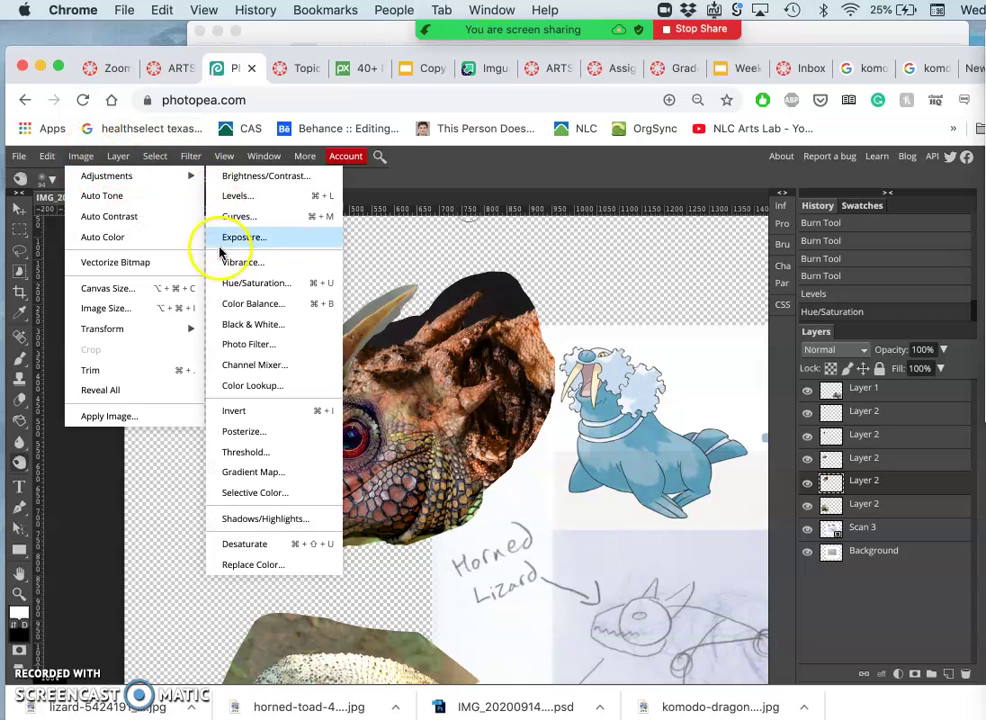
pyautogui.click(226, 306)
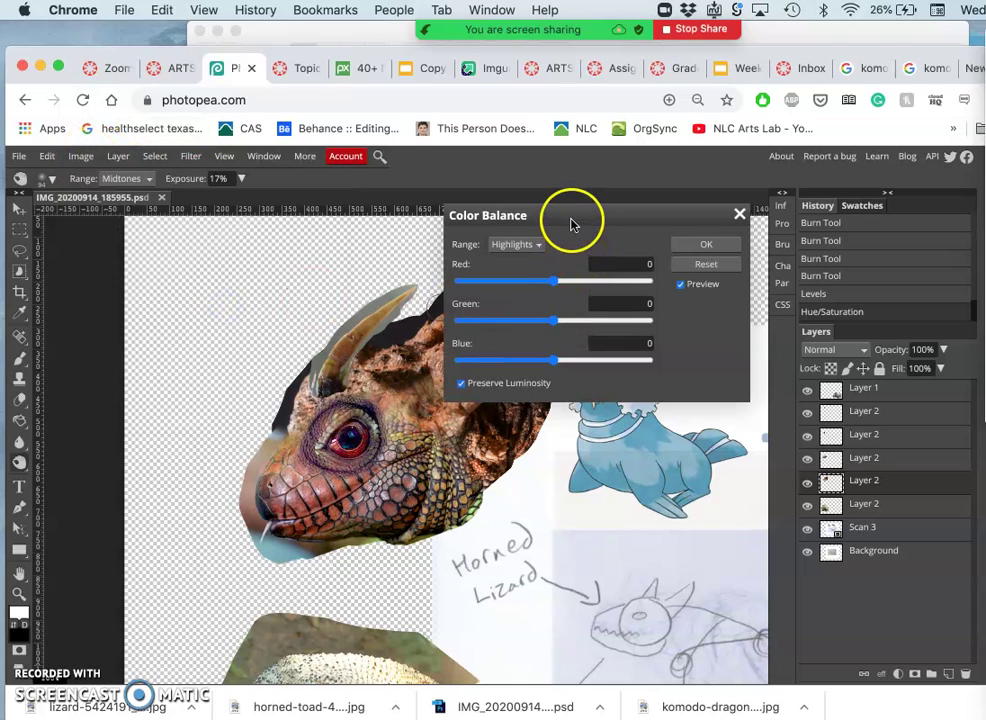
pyautogui.moveTo(574, 221)
pyautogui.mouseDown()
pyautogui.moveTo(686, 246)
pyautogui.moveTo(693, 275)
pyautogui.mouseUp()
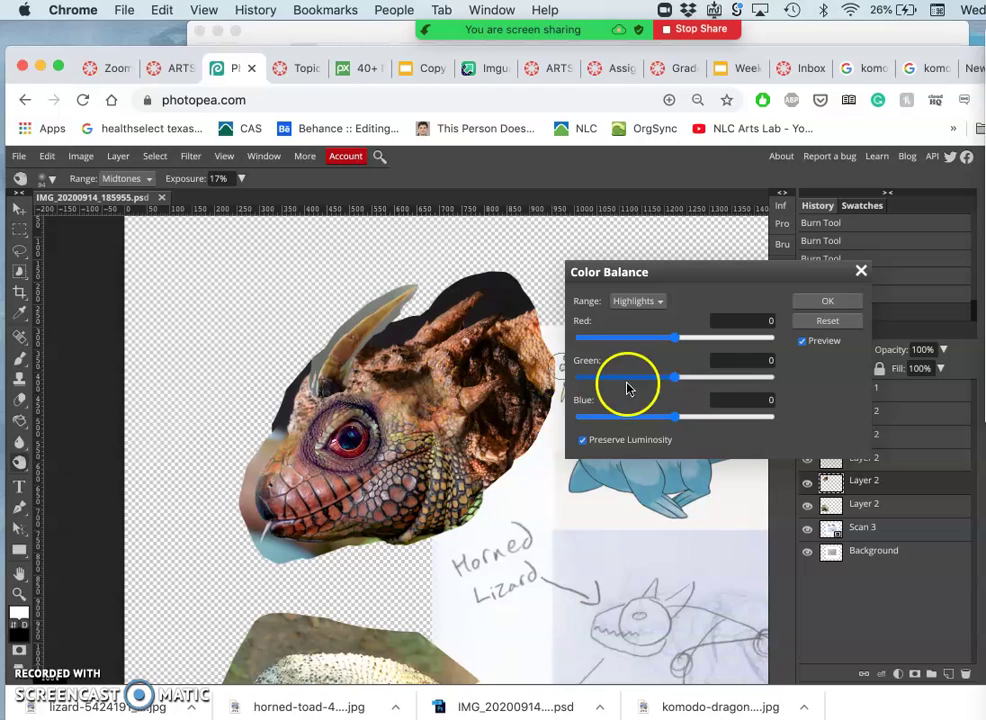
pyautogui.click(677, 339)
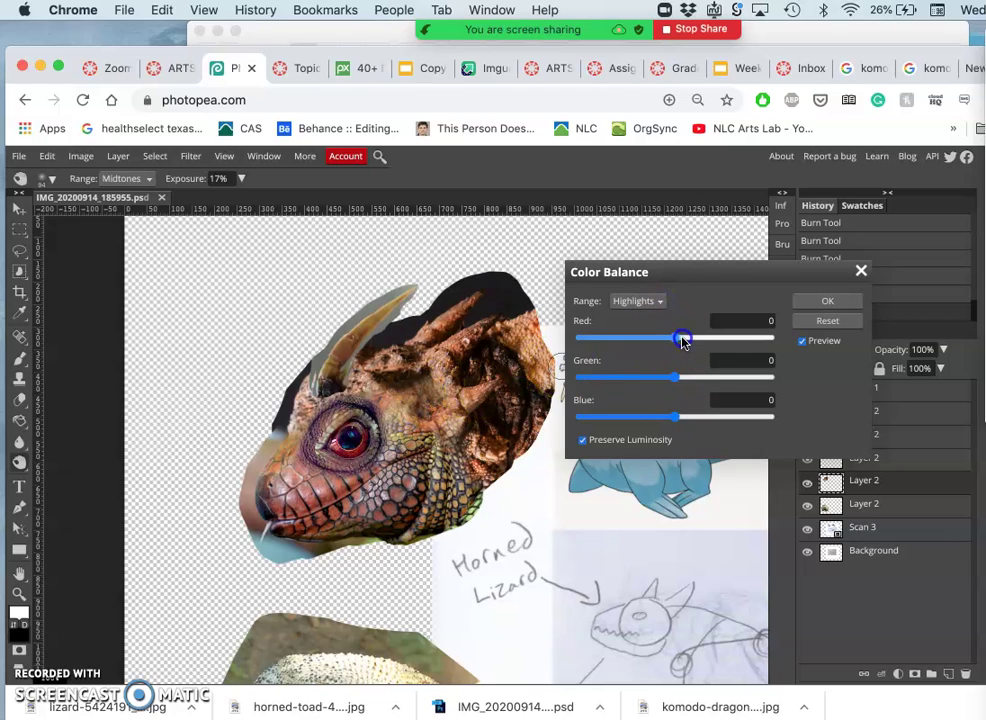
pyautogui.moveTo(675, 377); pyautogui.dragTo(690, 381)
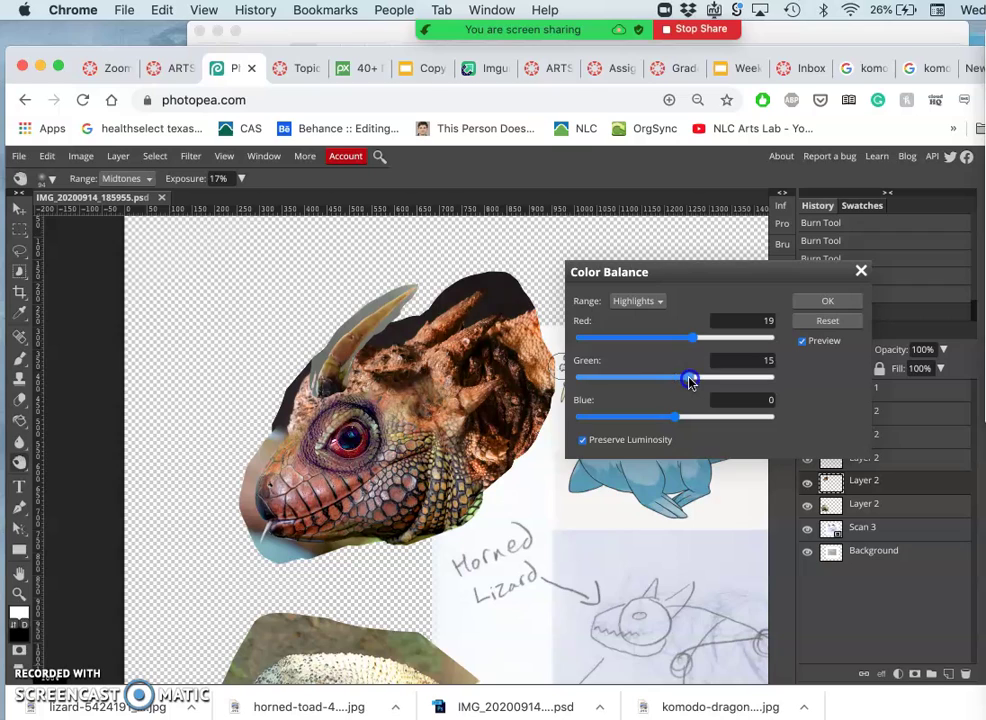
# Step: Switch the colour balance range to Shadows, raising blue to 22 and lowering green to about -15
pyautogui.click(648, 301)
pyautogui.click(637, 275)
pyautogui.click(673, 418)
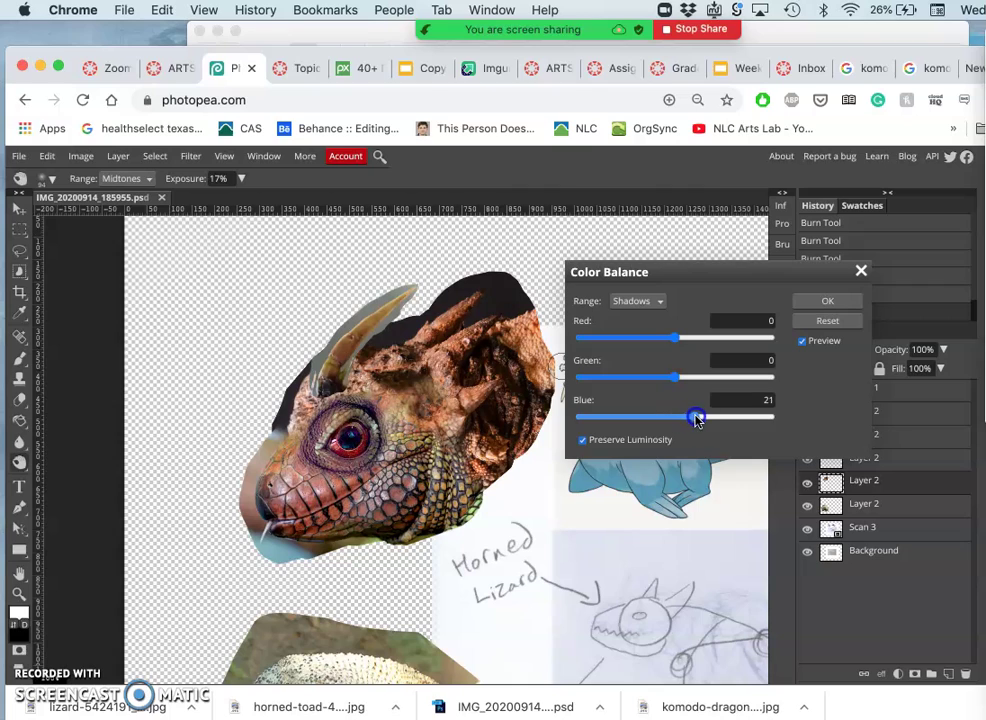
pyautogui.moveTo(703, 420); pyautogui.dragTo(695, 416)
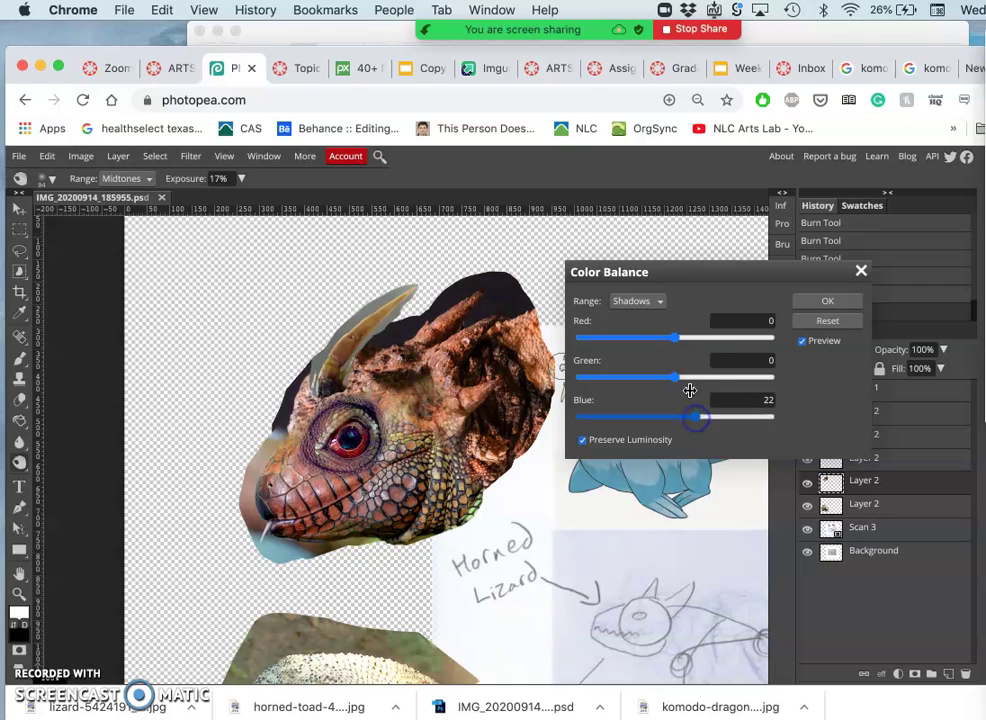
pyautogui.moveTo(680, 361); pyautogui.dragTo(669, 383)
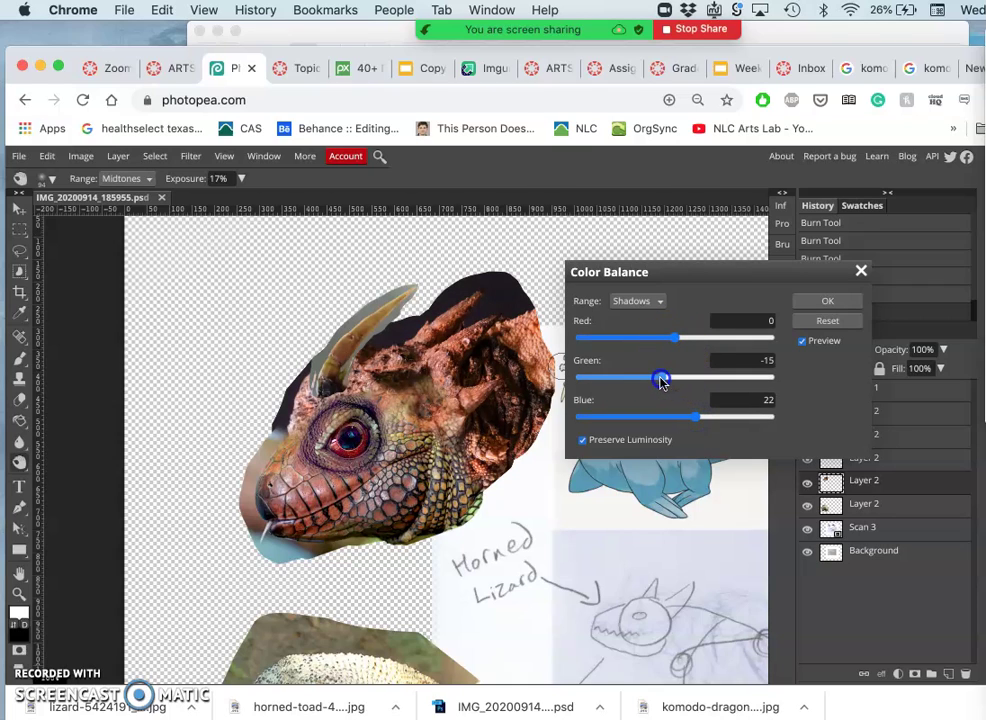